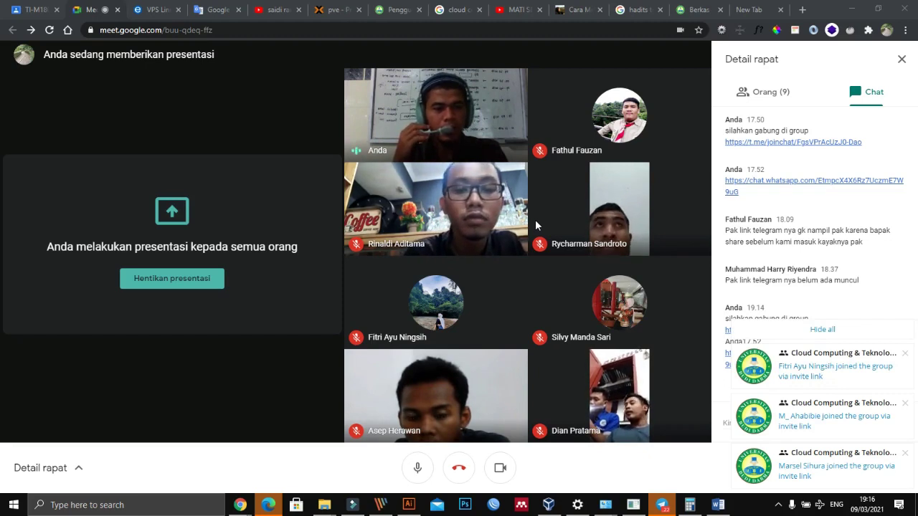
Step: Open a new blank Chrome tab while the Google Meet presentation keeps running
mouse_move(653, 90)
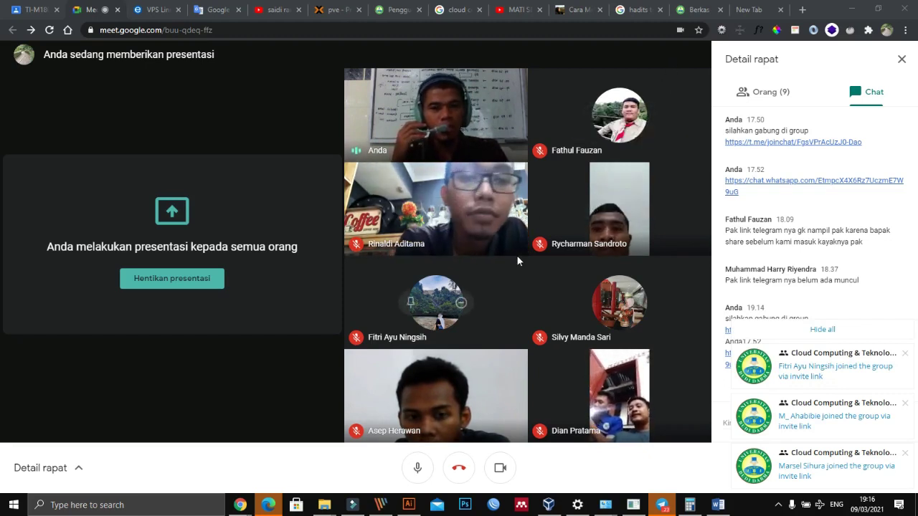
mouse_move(423, 299)
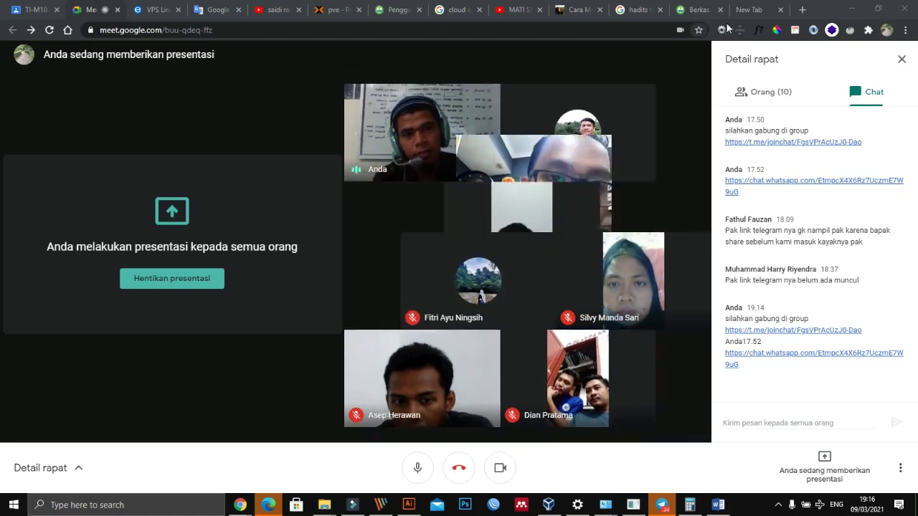
left_click(803, 9)
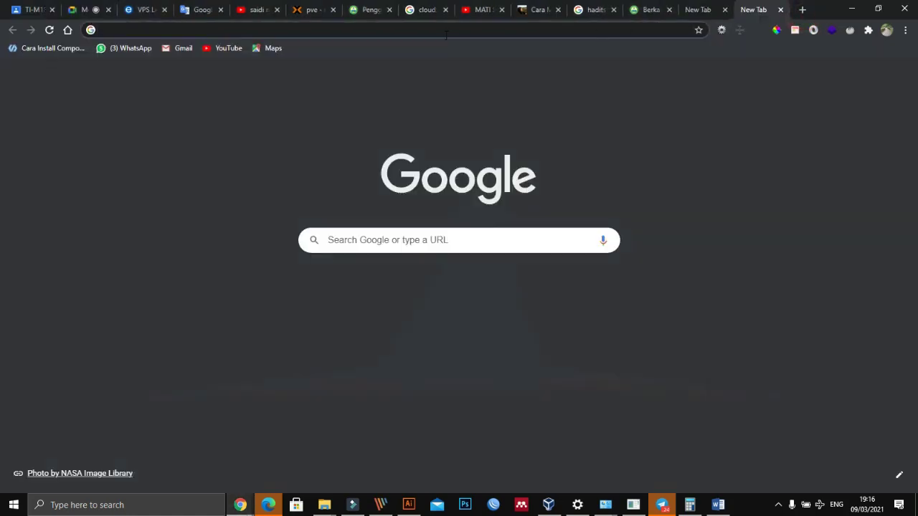
Step: Load the Proxmox website by entering proxmox in the address bar
type("rp")
key("BackSpace")
key("BackSpace")
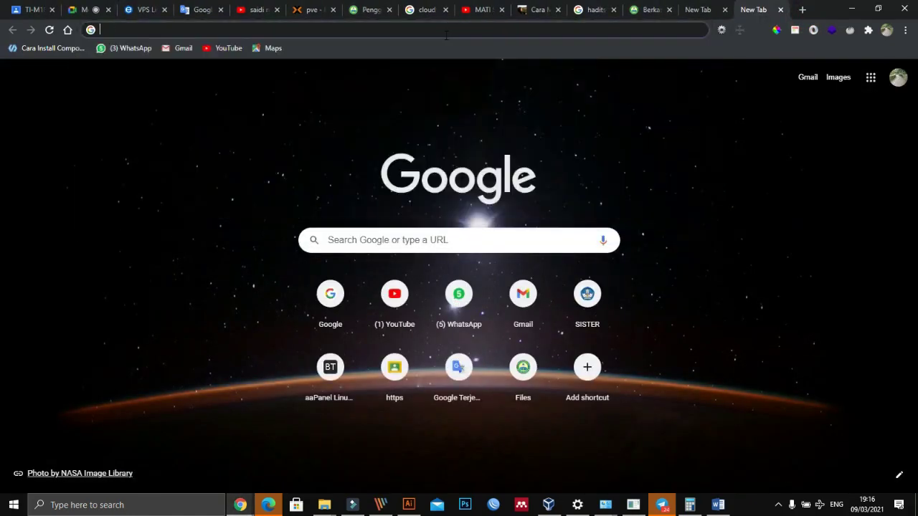
type("proxmox.com")
key("Return")
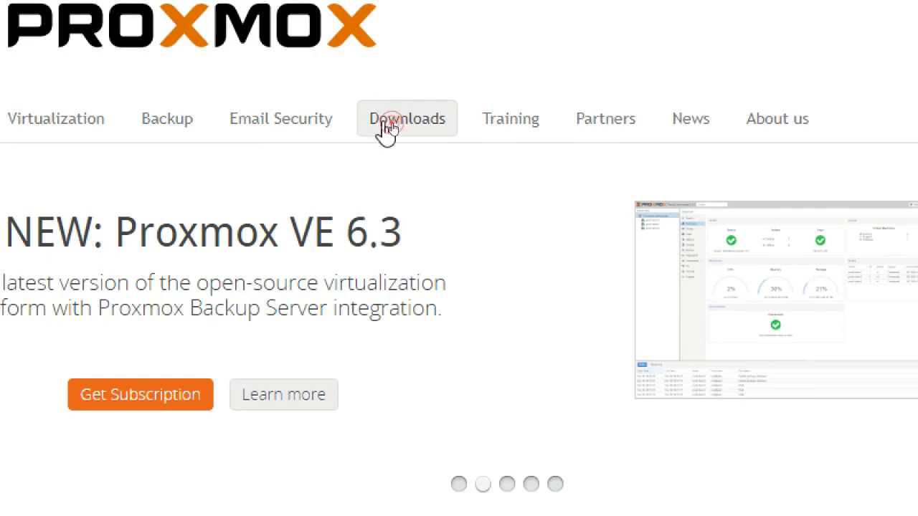
Step: Browse Downloads > Proxmox Virtual Environment > ISO Images to view the VE 6.3 and 6.2 installers
left_click(387, 129)
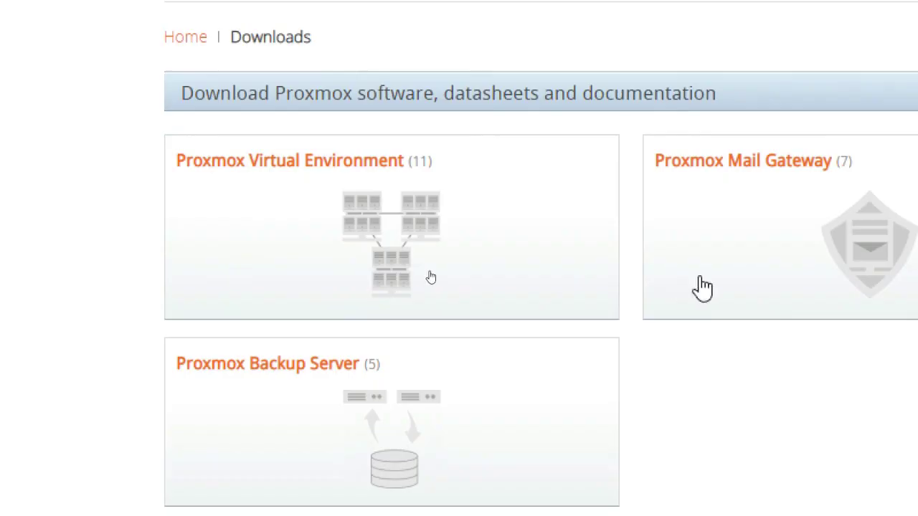
left_click(493, 265)
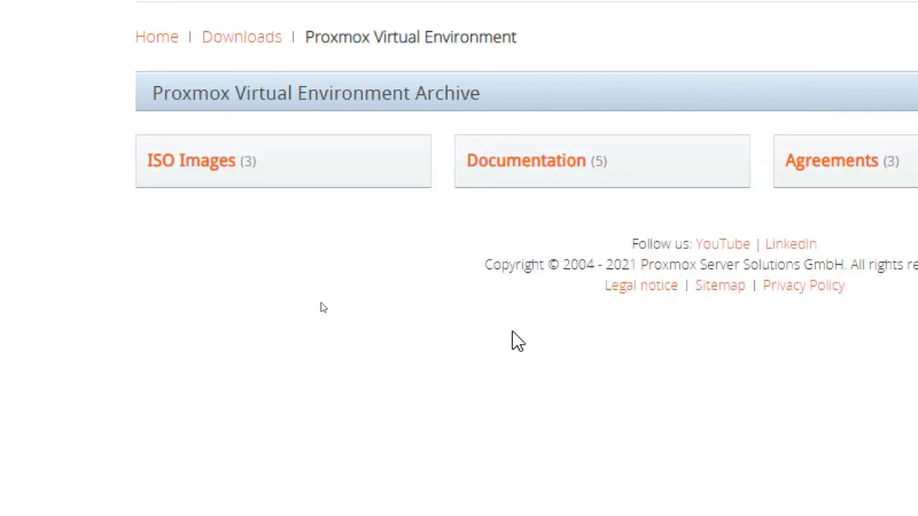
left_click(222, 163)
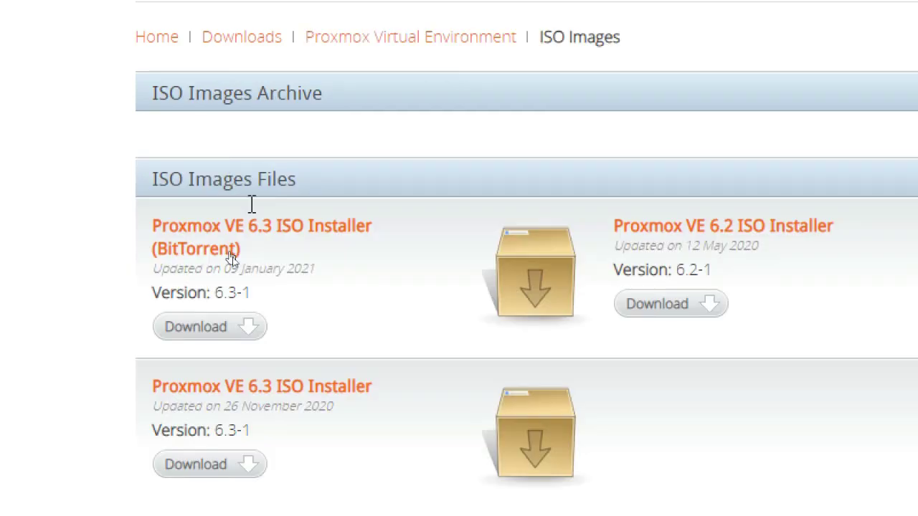
scroll(298, 450, "down", 1)
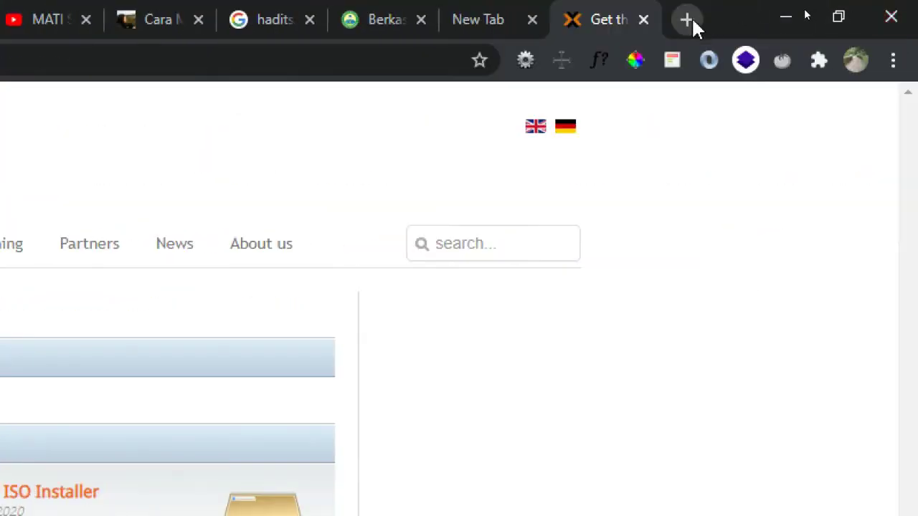
Step: In a new tab, search 'balena etcher download' and open the Etcher site, then add another tab
left_click(687, 20)
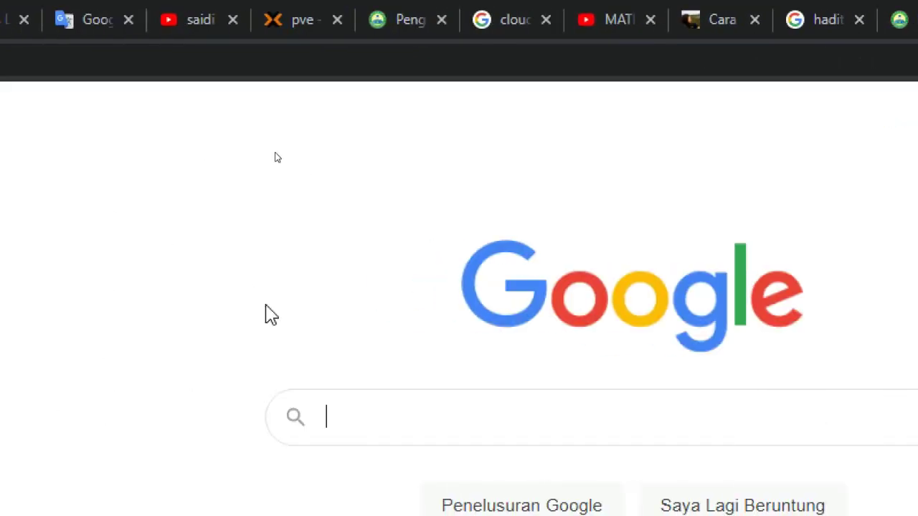
type("bale")
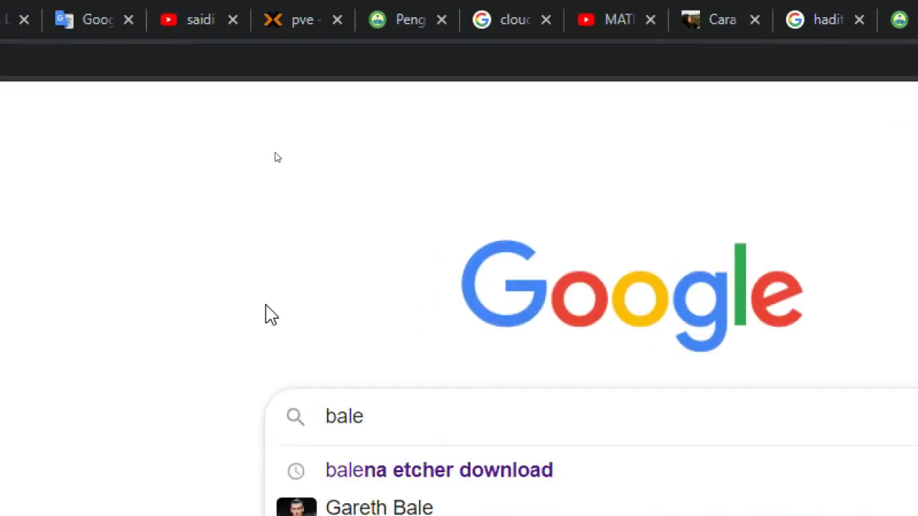
left_click(398, 457)
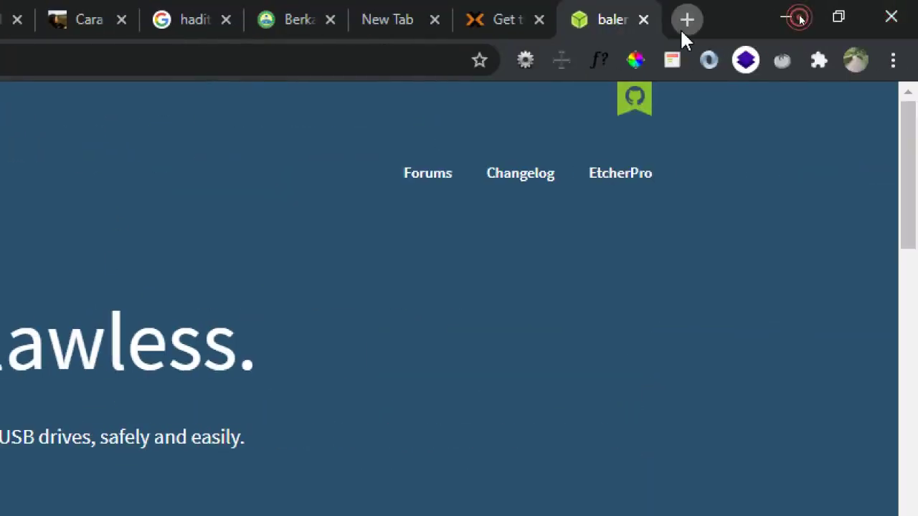
left_click(685, 26)
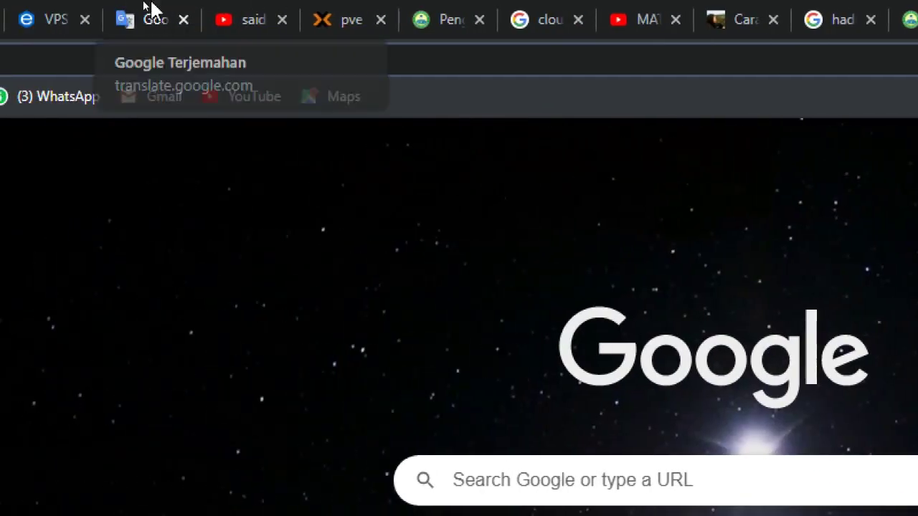
Step: Search Google for virtualbox, open virtualbox.org's VirtualBox 6.1 homepage, then switch to Telegram
left_click(143, 63)
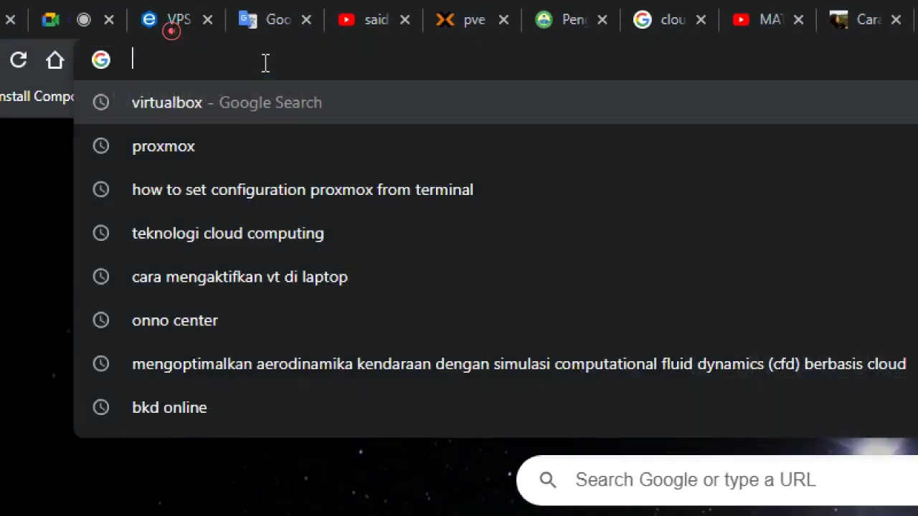
type("vir")
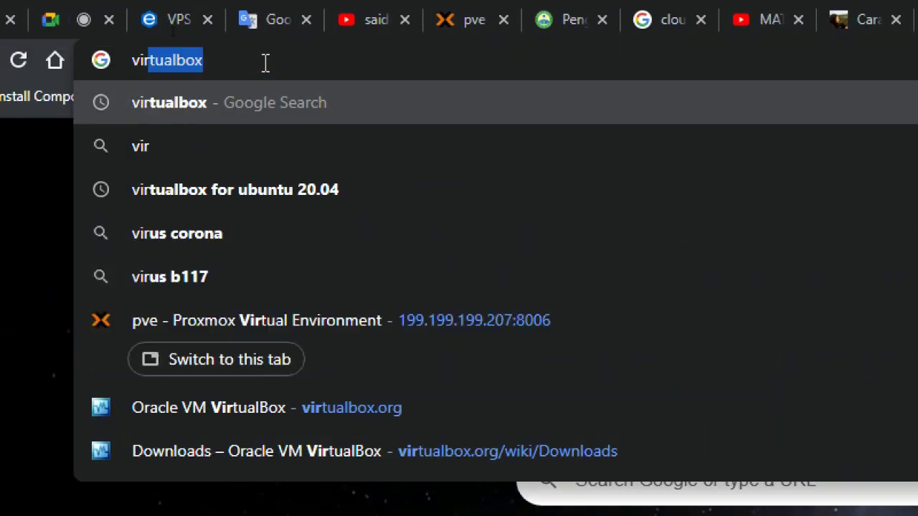
key("Return")
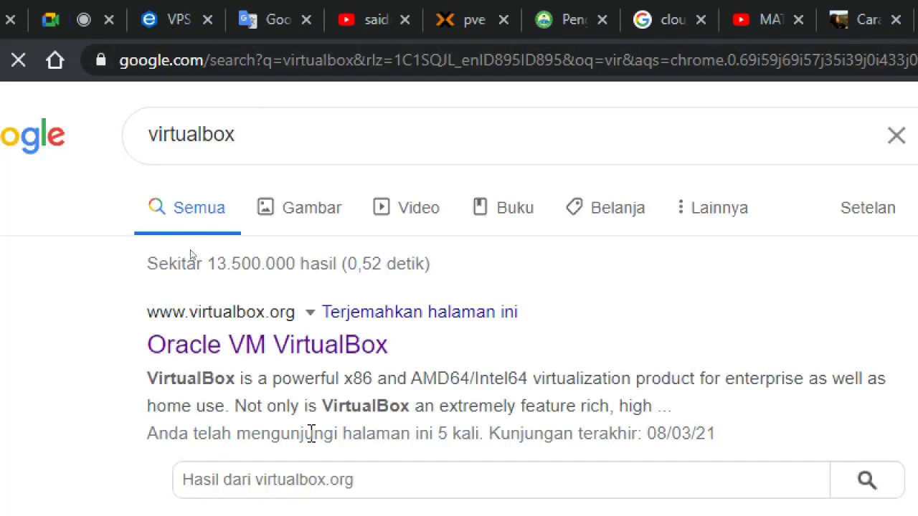
left_click(335, 298)
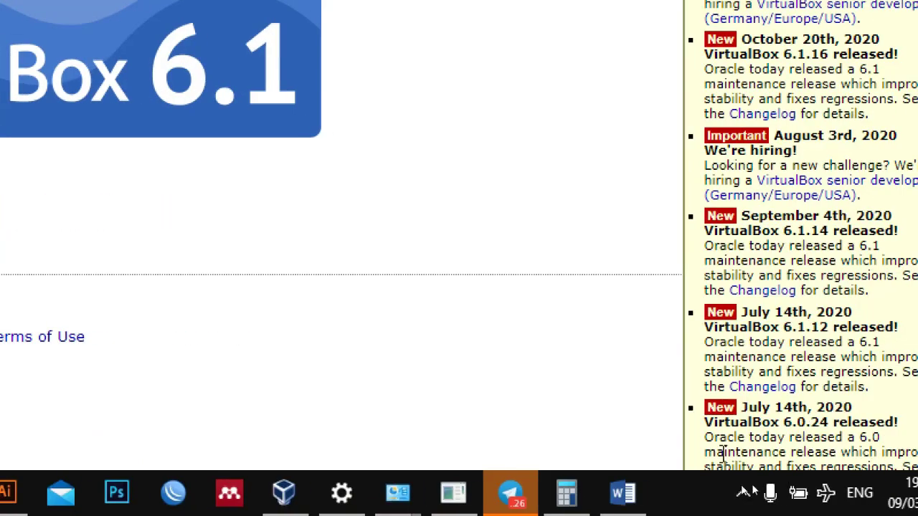
left_click(509, 494)
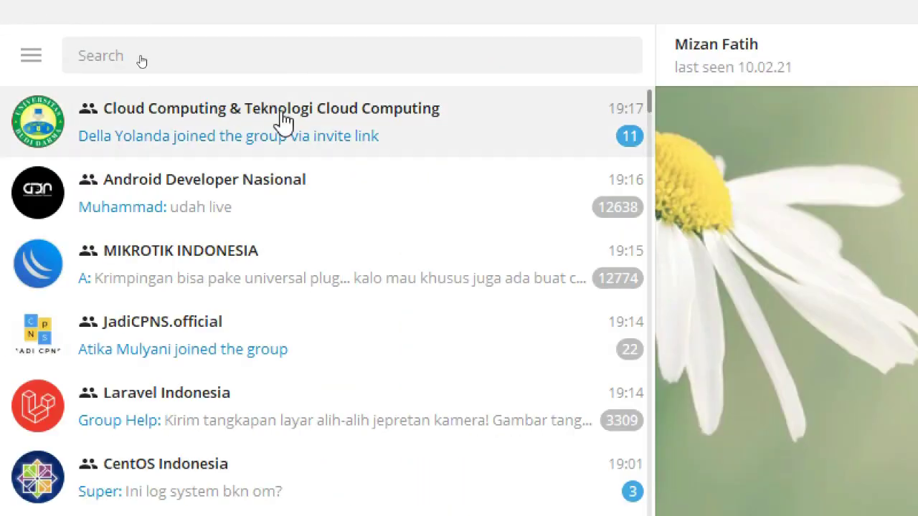
Step: Review the 37 files shared in the Cloud Computing Telegram group, then switch to VirtualBox Manager
left_click(43, 122)
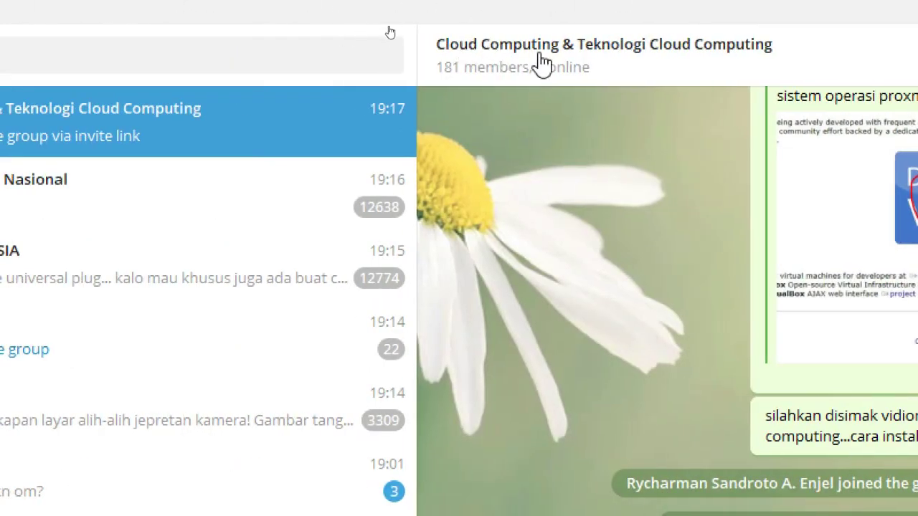
left_click(542, 63)
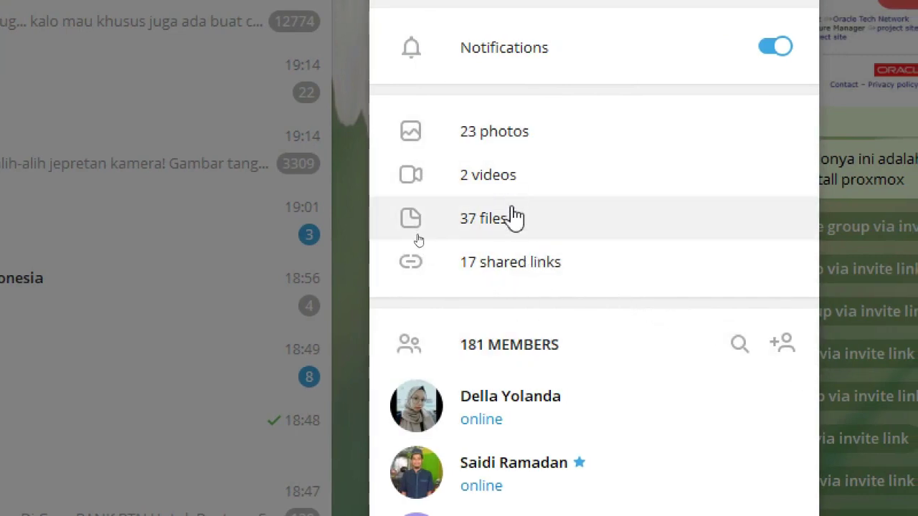
left_click(513, 228)
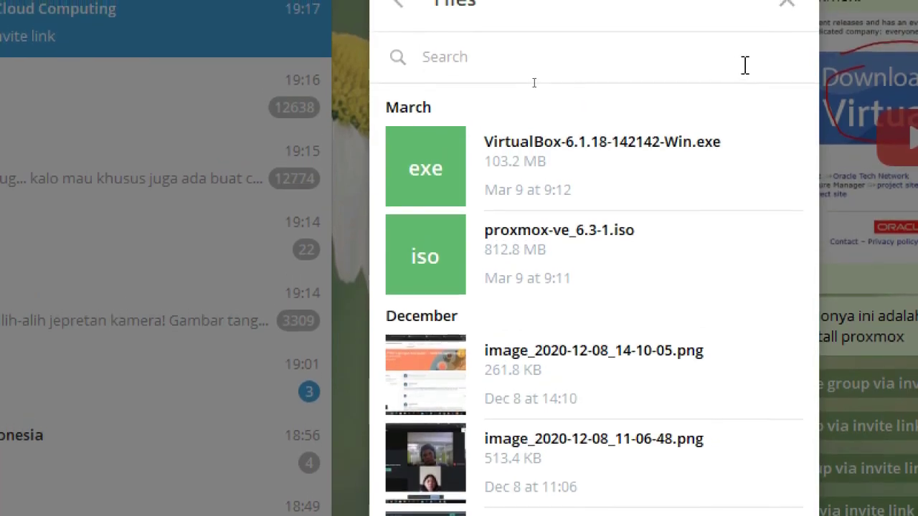
left_click_drag(461, 115, 701, 105)
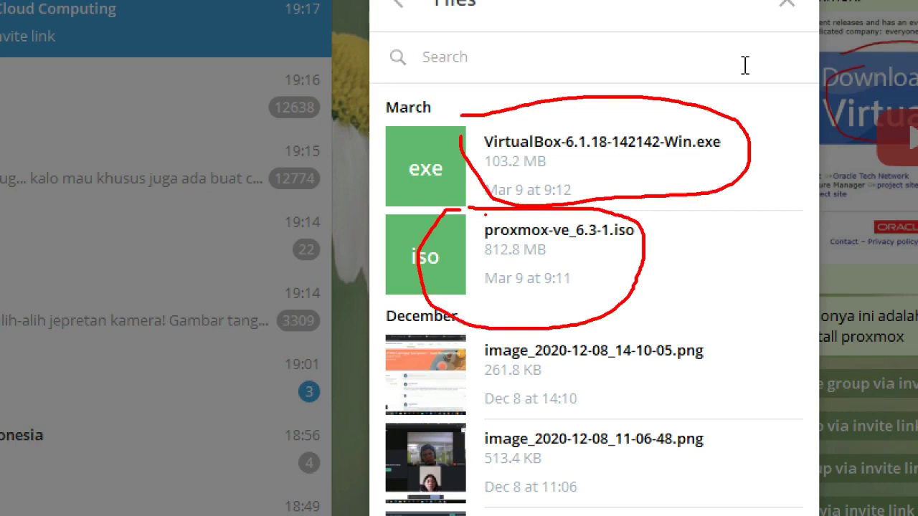
key("Escape")
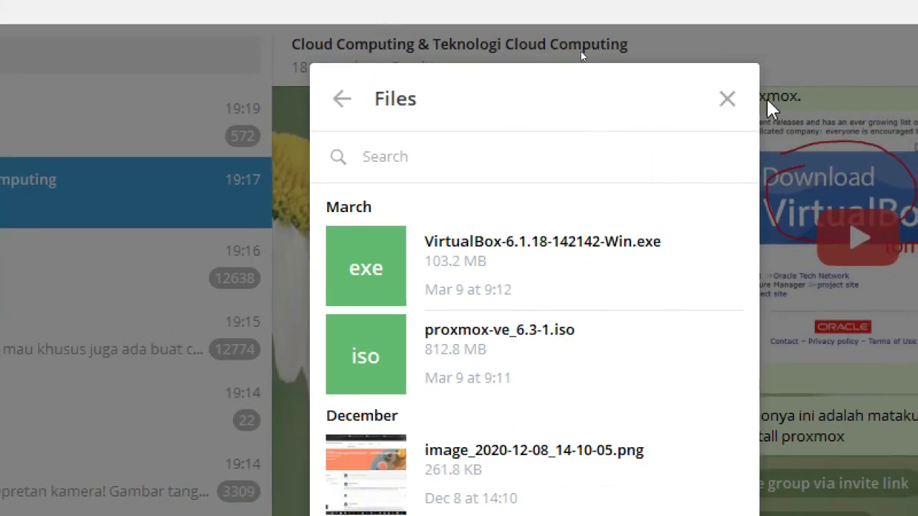
left_click(730, 100)
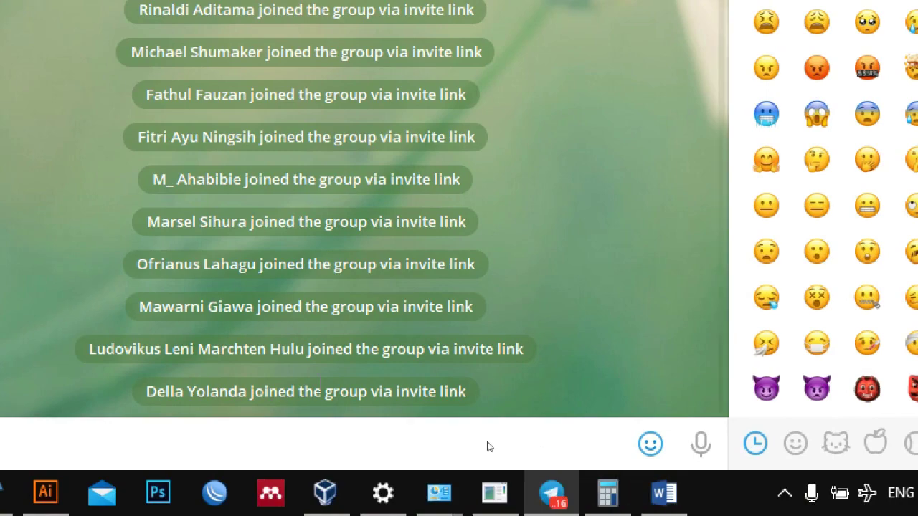
left_click(345, 492)
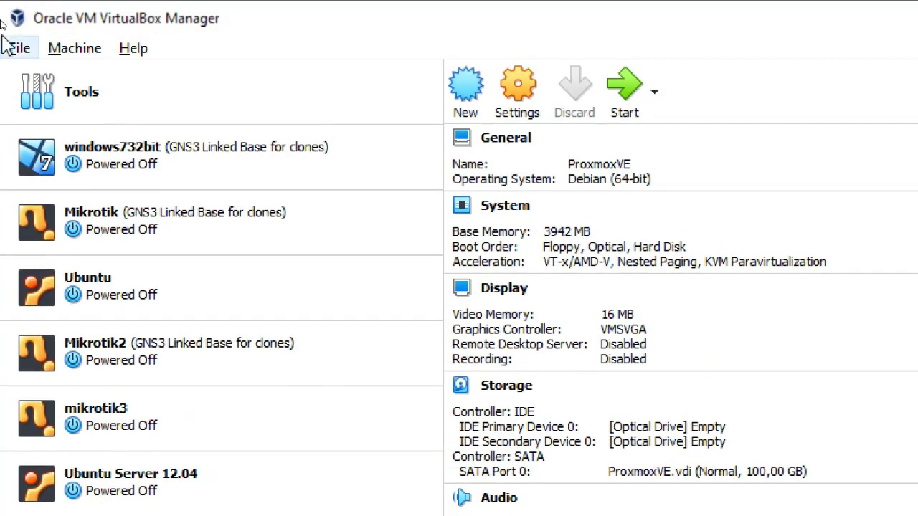
Step: Start a new virtual machine in VirtualBox Manager and name it ProxmoxVEs
left_click(470, 88)
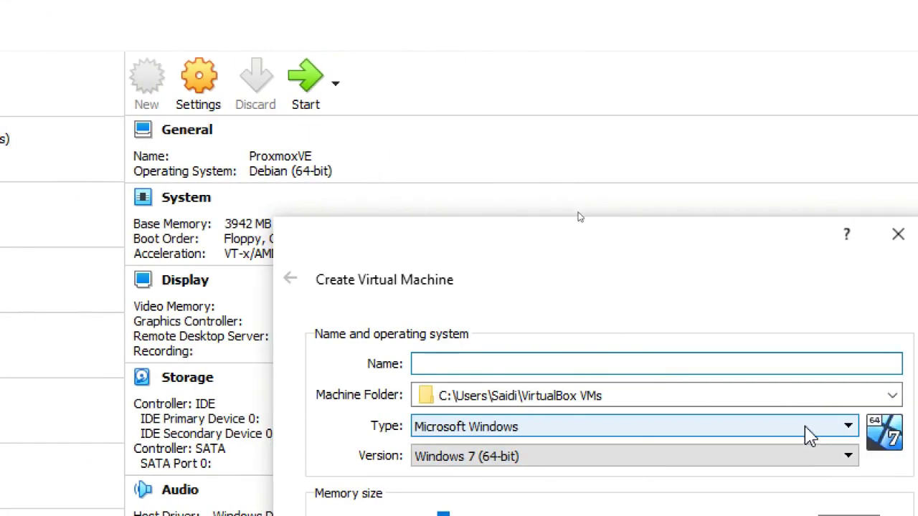
left_click_drag(456, 261, 365, 115)
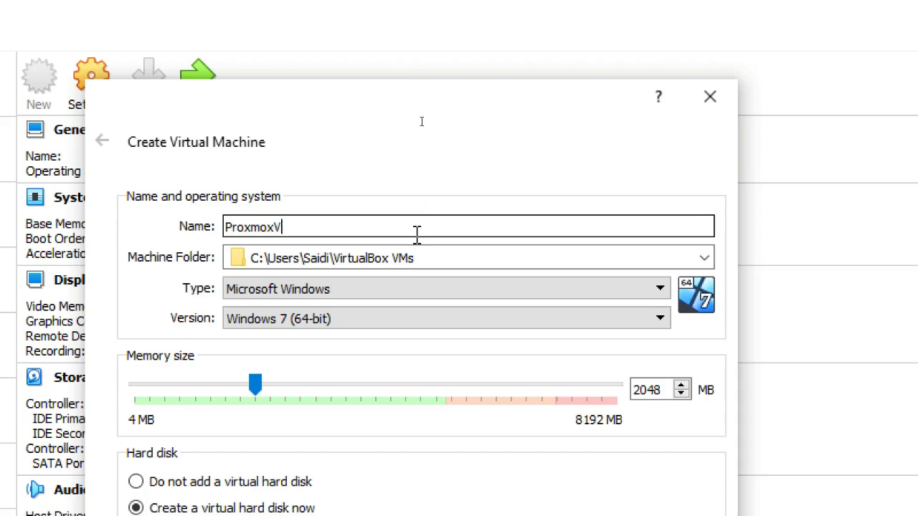
type("S")
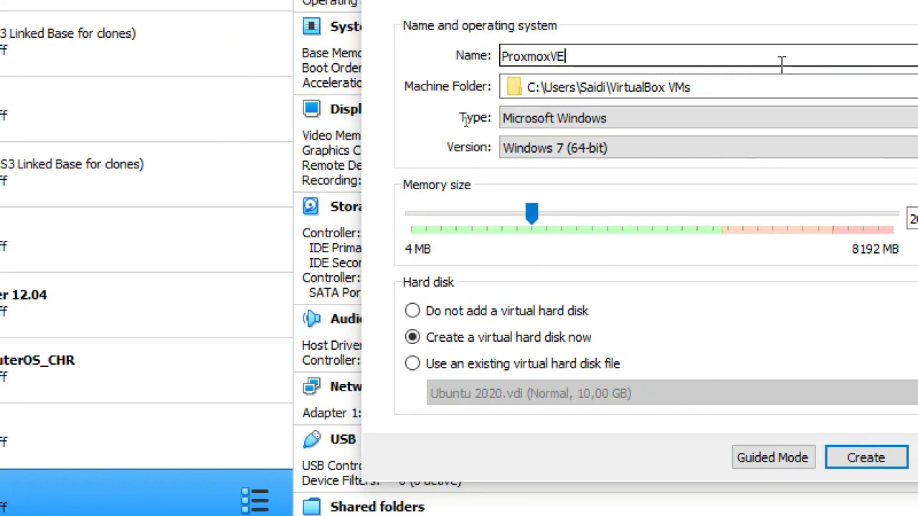
key("BackSpace")
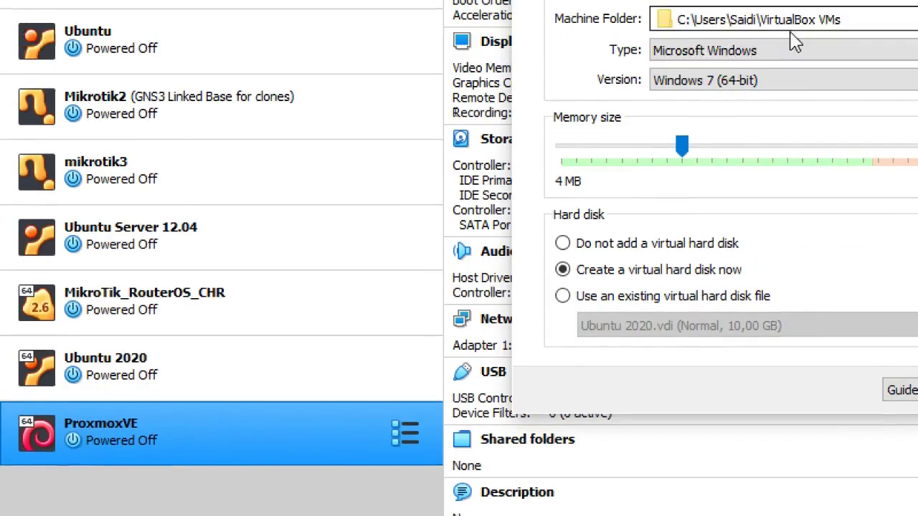
type("s")
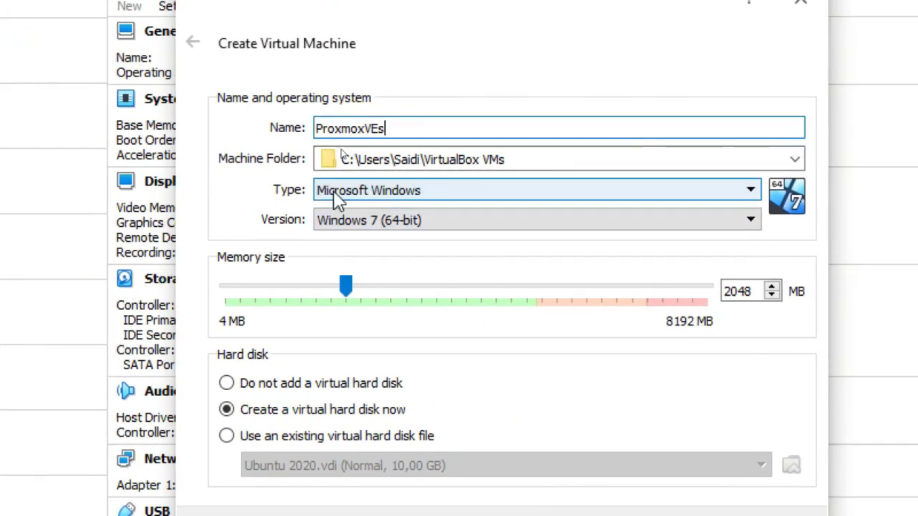
Step: Set the new machine's type to Linux and its version to Debian (64-bit)
left_click(365, 191)
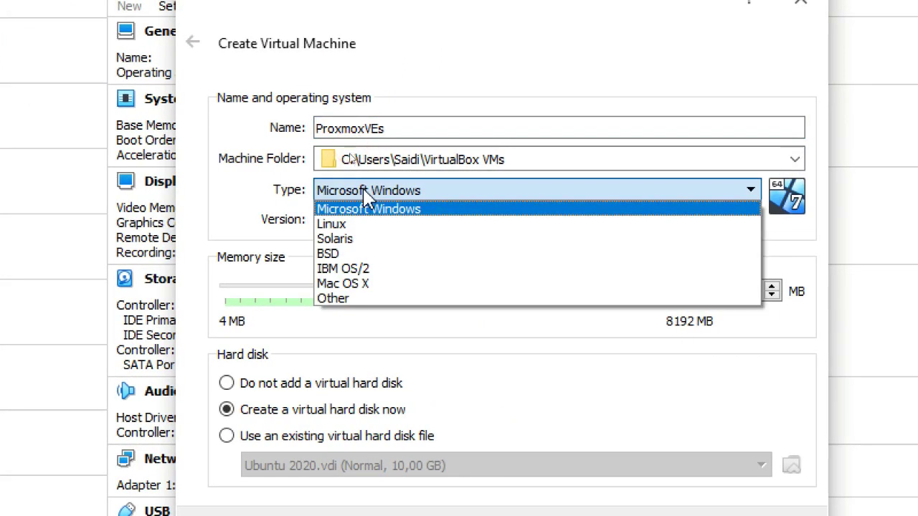
left_click(367, 225)
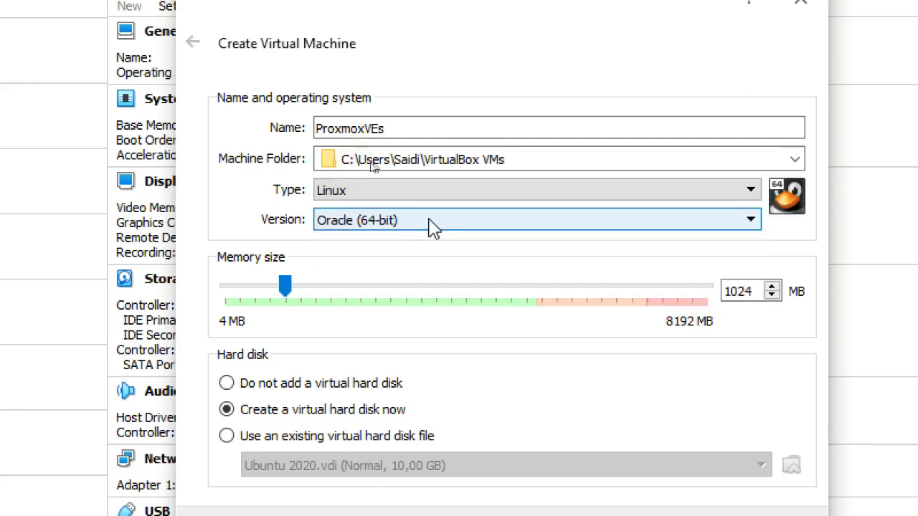
left_click(399, 225)
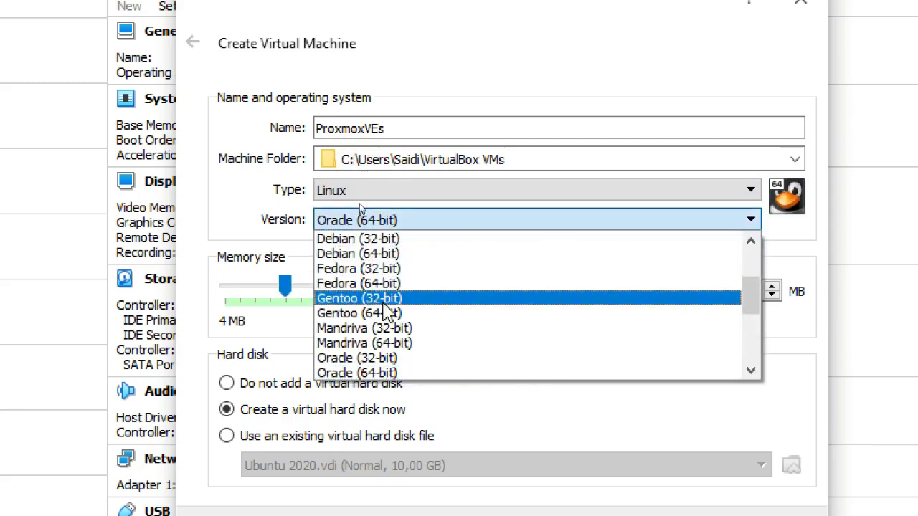
left_click(387, 258)
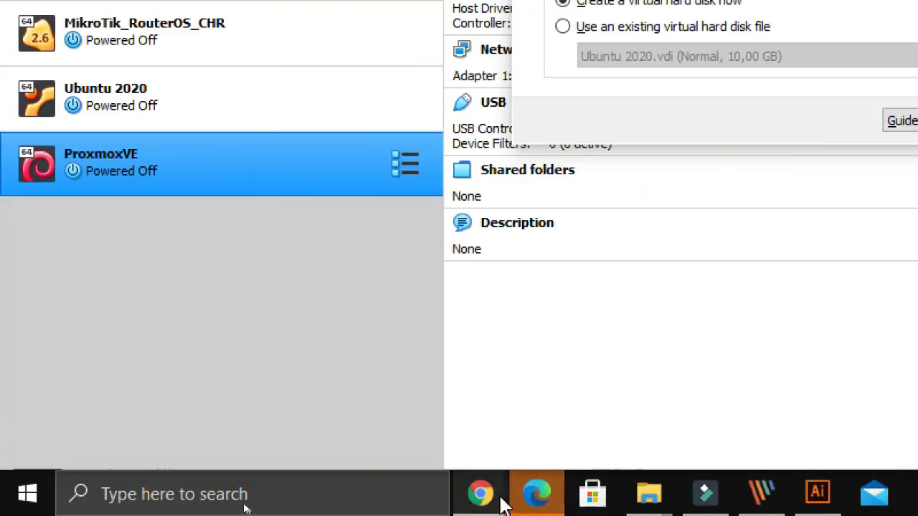
mouse_move(481, 493)
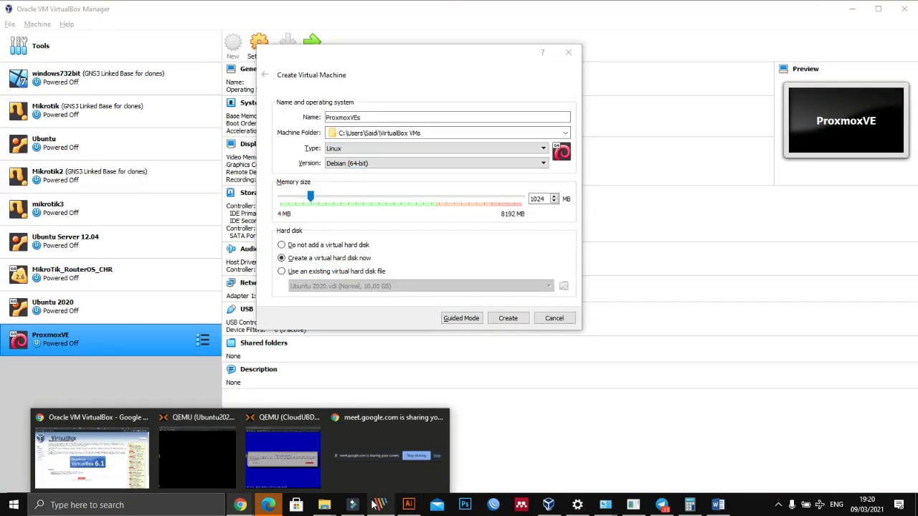
left_click(129, 459)
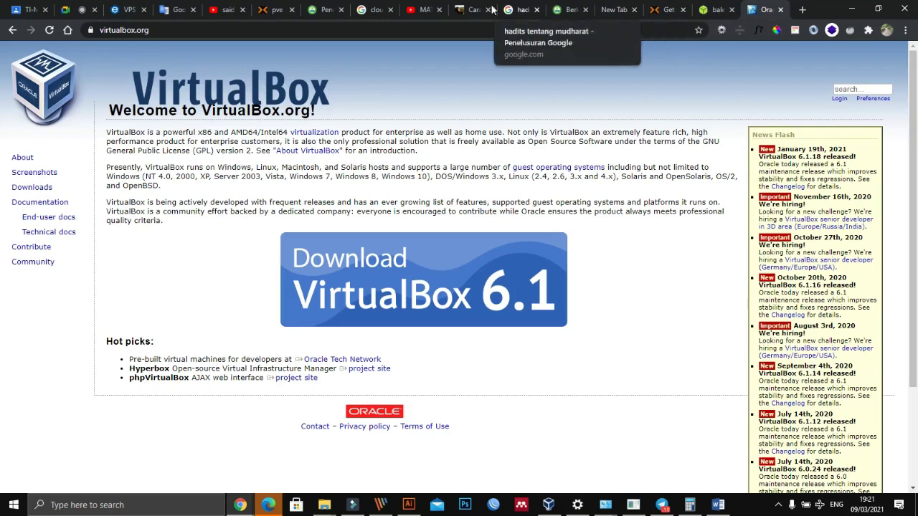
left_click(274, 9)
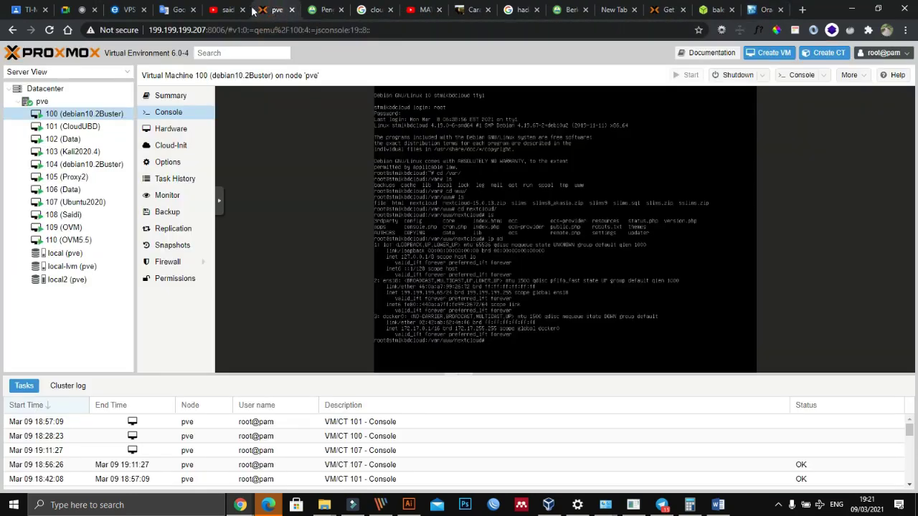
left_click(658, 9)
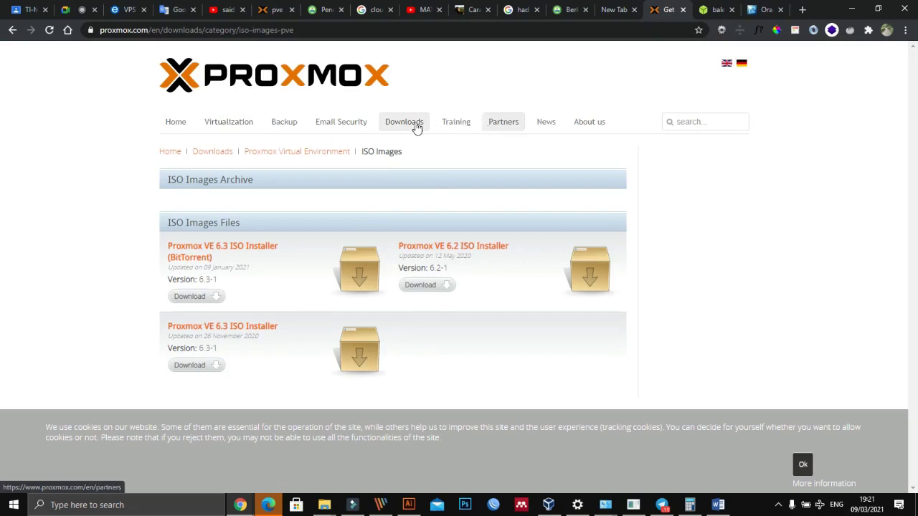
left_click(179, 122)
scroll(699, 267, "down", 3)
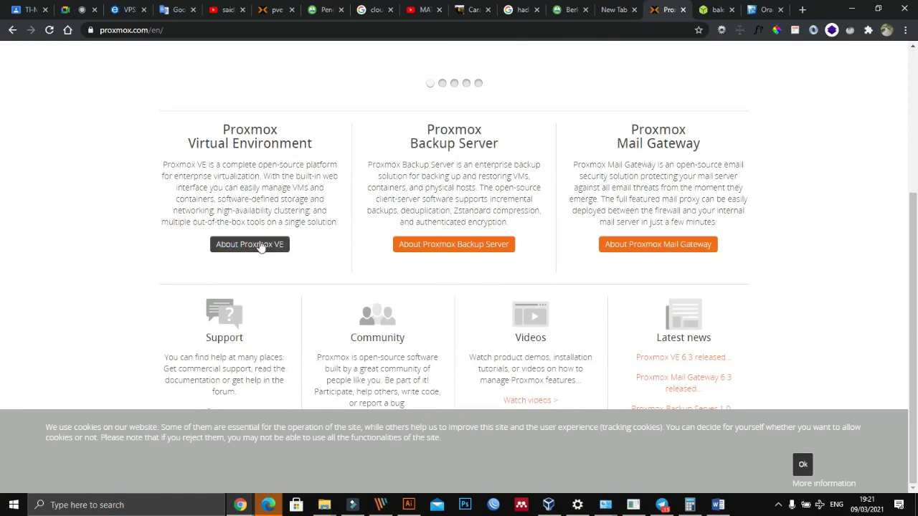
left_click(260, 244)
scroll(390, 251, "down", 2)
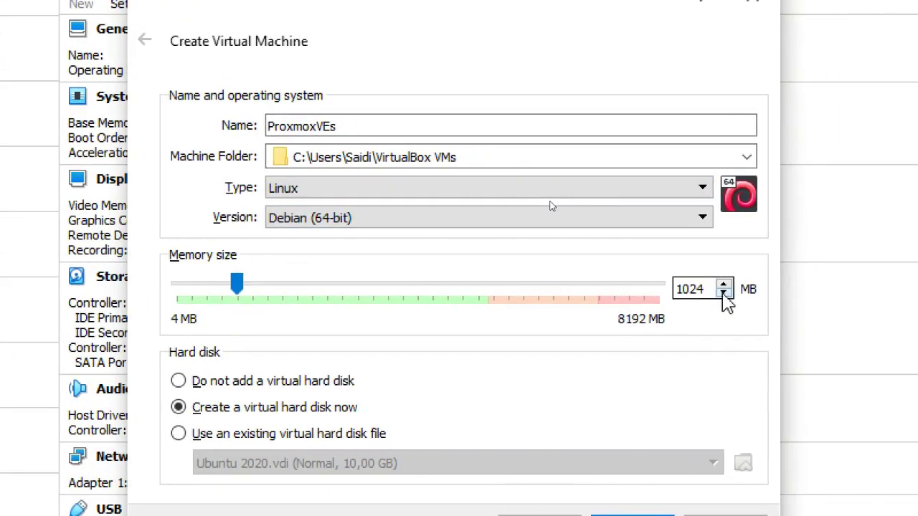
Step: Set the ProxmoxVEs memory to 2048 MB and continue to hard disk creation
double_click(713, 289)
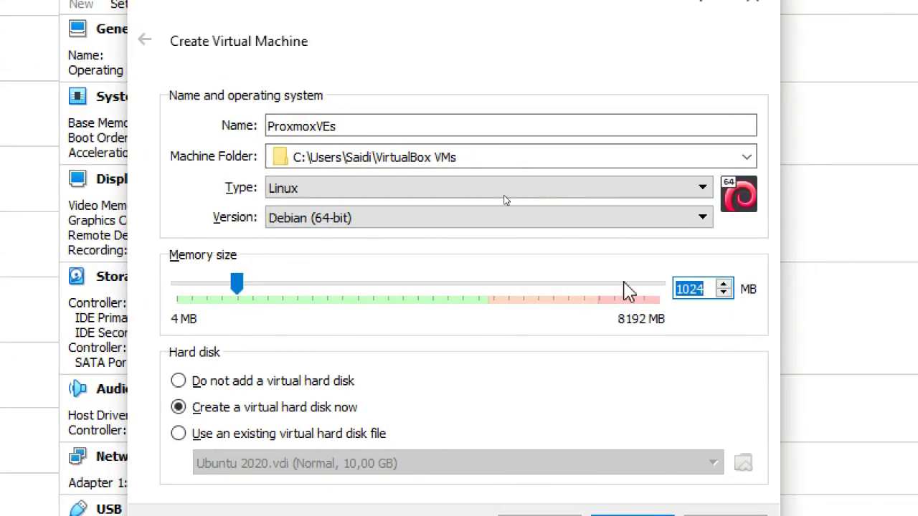
type("2048")
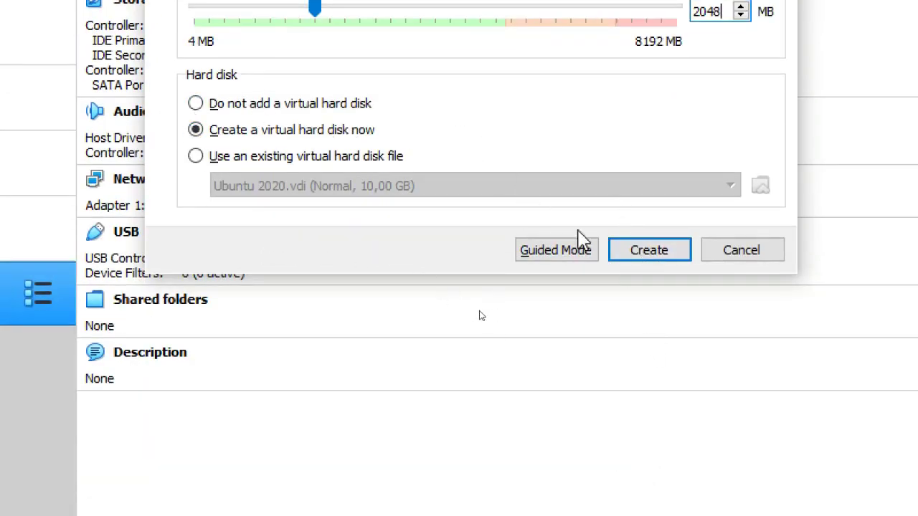
left_click(649, 252)
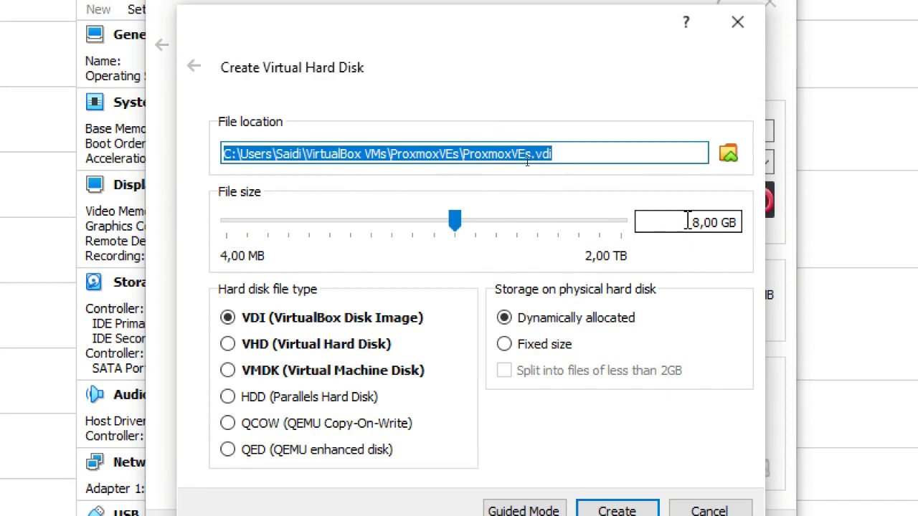
Step: Select the 8,00 GB disk size value, then bring the DATA (E:) Explorer window forward
left_click_drag(689, 221, 737, 223)
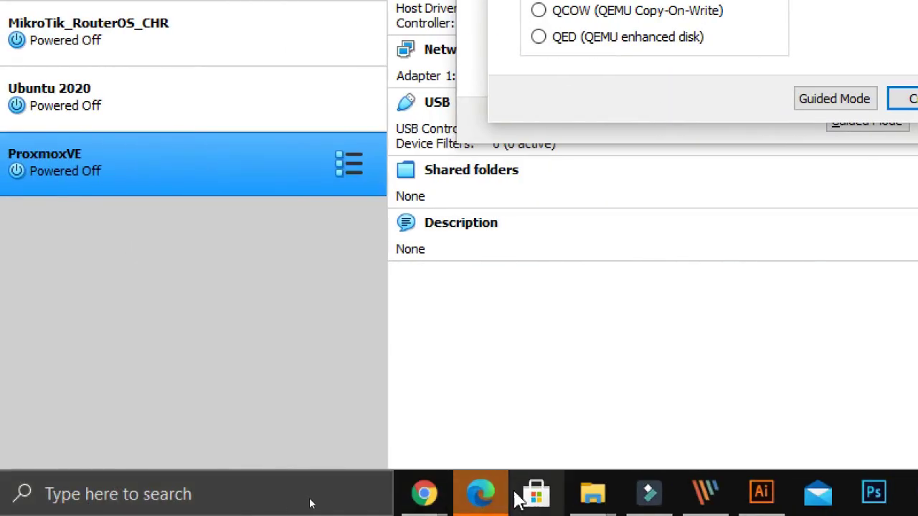
mouse_move(595, 492)
left_click(168, 358)
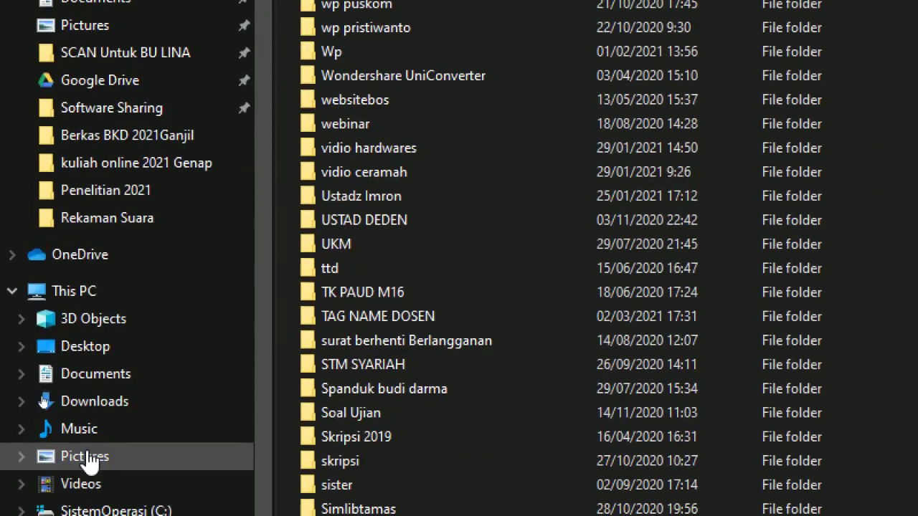
Step: Check the DATA (E:) drive's 408 GB free space in its Properties dialog and close it
left_click(76, 436)
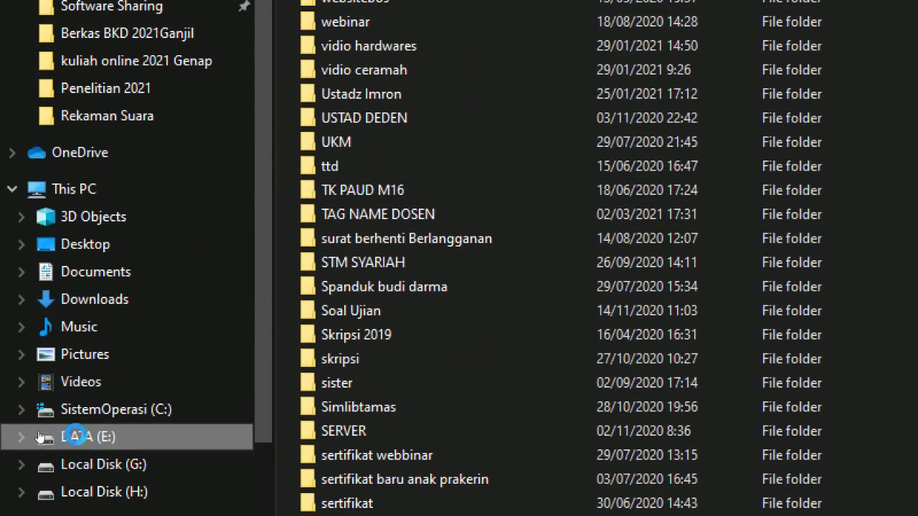
right_click(64, 436)
left_click(195, 419)
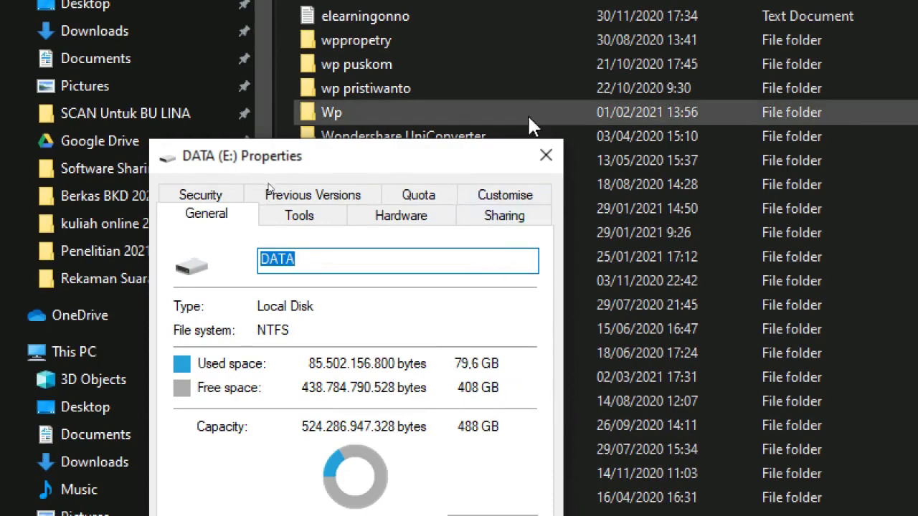
left_click(544, 156)
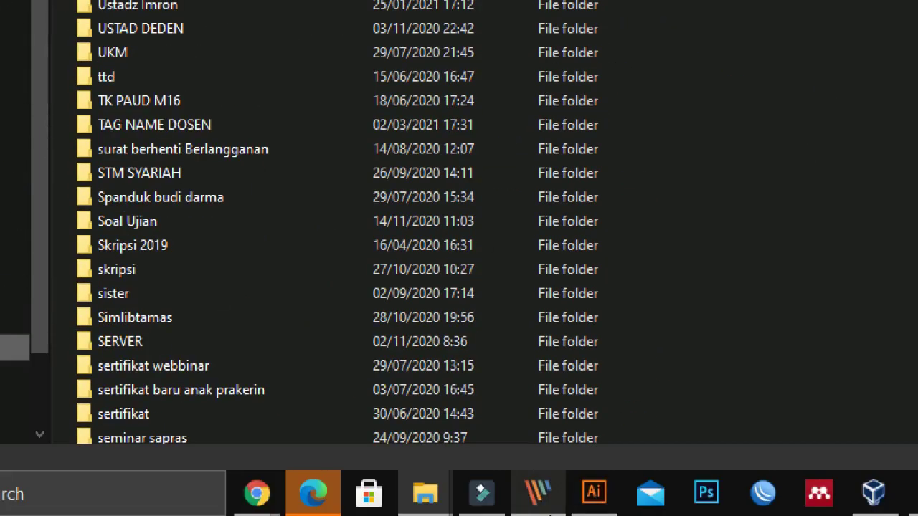
mouse_move(256, 496)
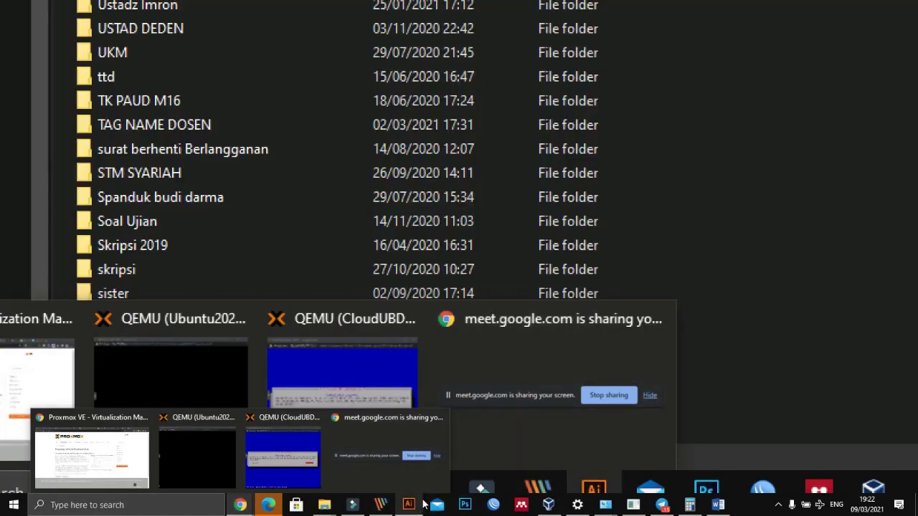
left_click(386, 507)
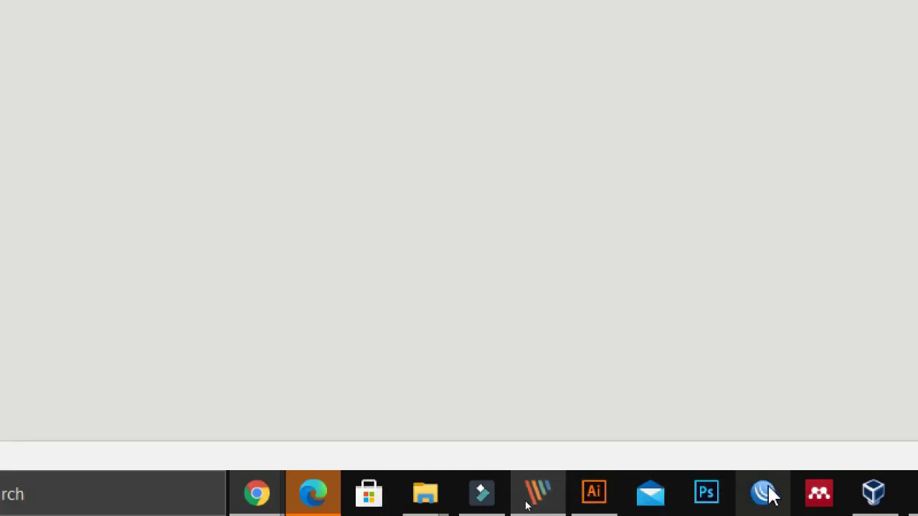
Step: Back in VirtualBox, begin resizing the disk, trying 50 and then dragging the slider
left_click(549, 504)
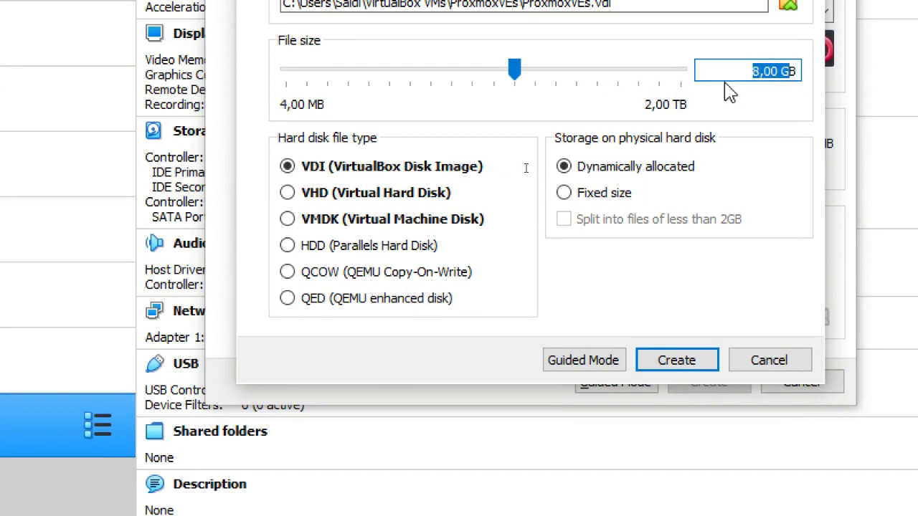
type("50 B")
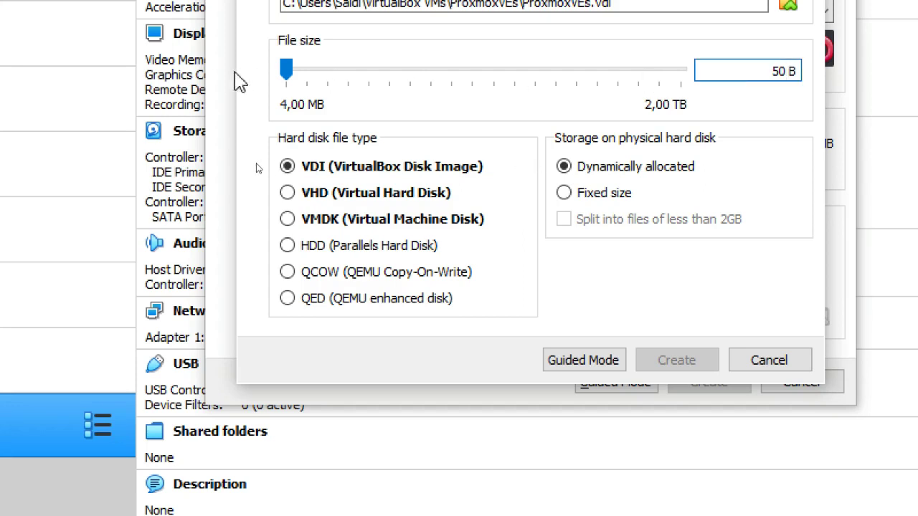
left_click(287, 71)
left_click_drag(287, 71, 426, 68)
left_click(793, 74)
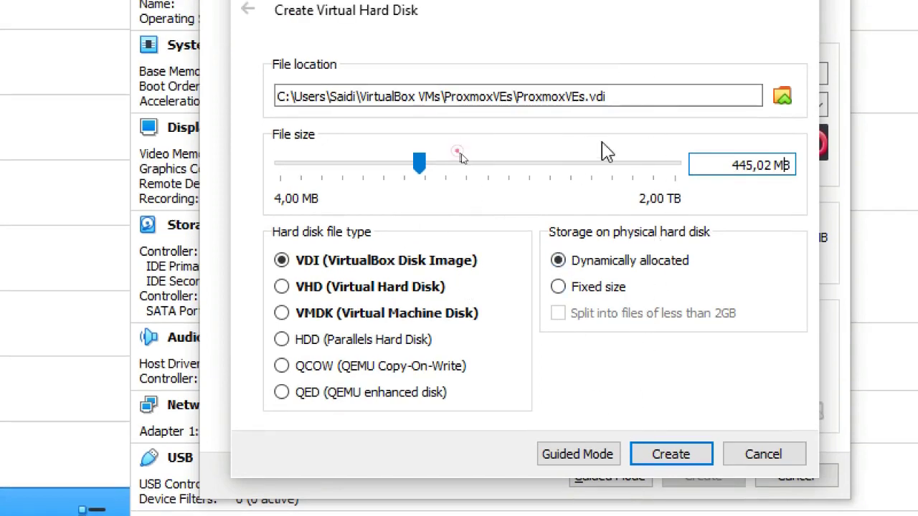
Step: Step the disk size through 6,95, 13,91, 27,81 and about 113 GB, settling on 56,47 GB
left_click(629, 165)
left_click(641, 170)
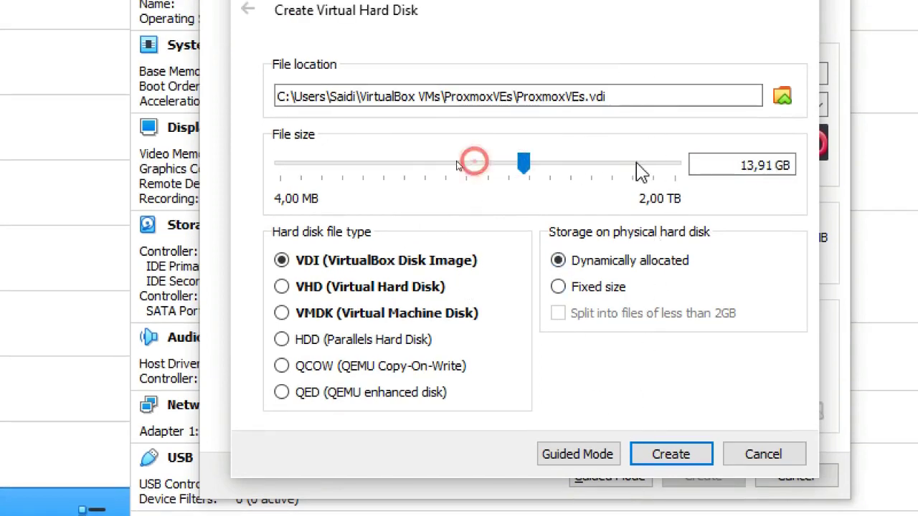
left_click(577, 175)
scroll(578, 174, "down", 1)
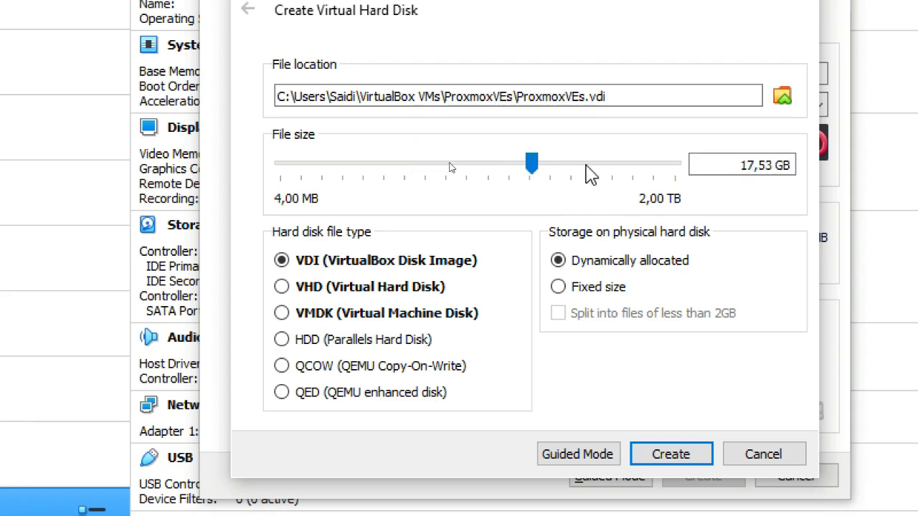
scroll(528, 164, "down", 1)
left_click_drag(529, 165, 603, 173)
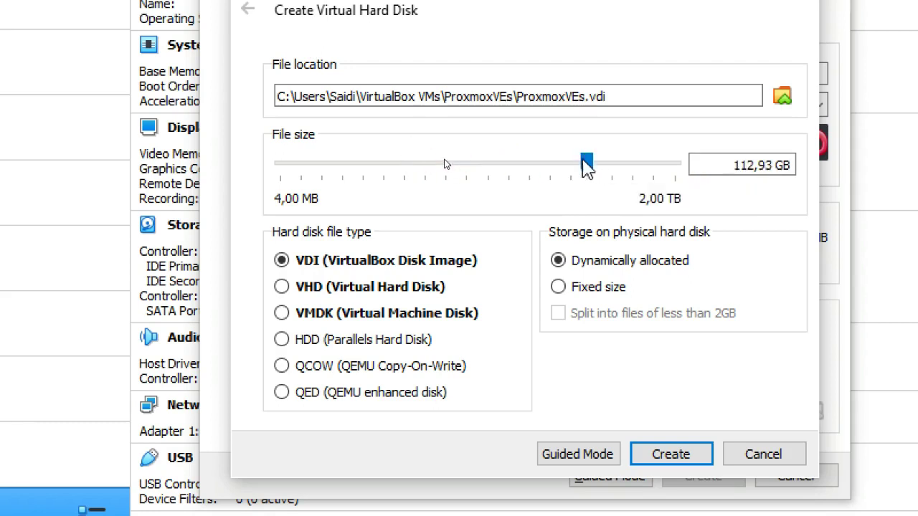
left_click(443, 161)
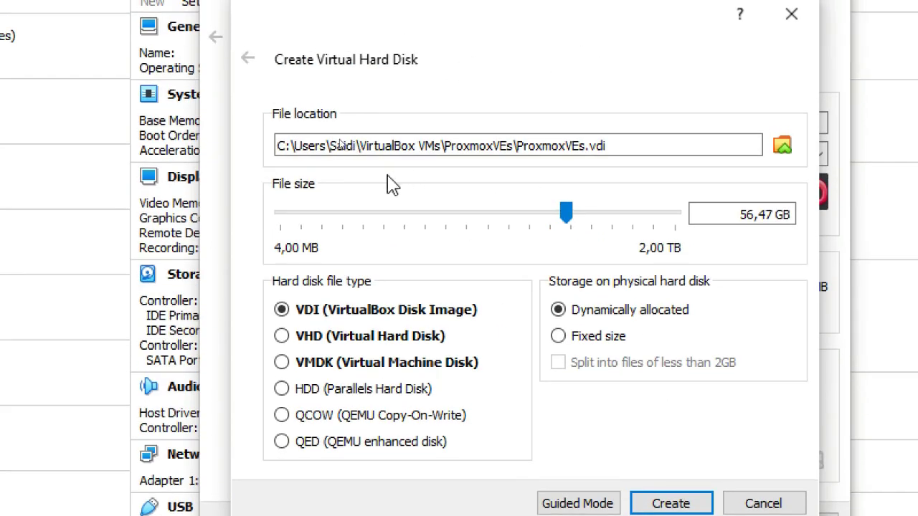
Step: Save the new disk as ProxmoxVEs.vdi in E:\Proxmox and create the 56,47 GB dynamically allocated disk
left_click(327, 144)
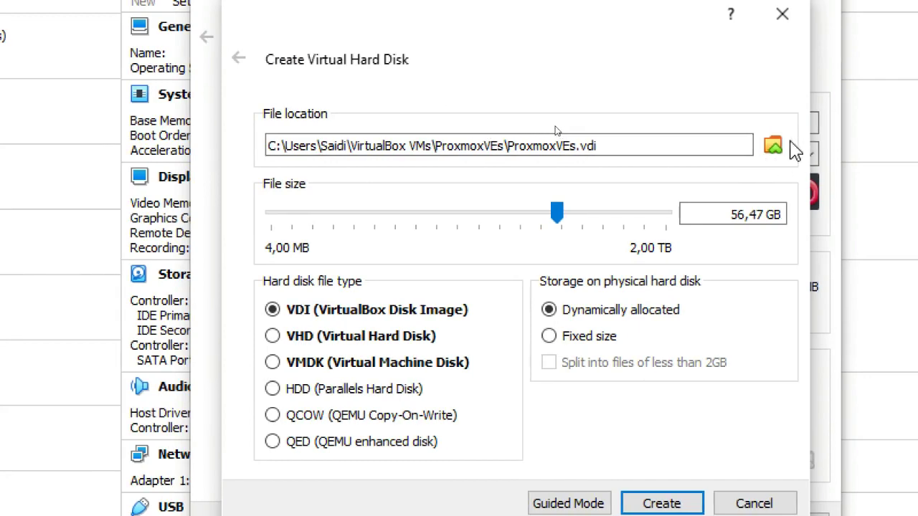
left_click(782, 147)
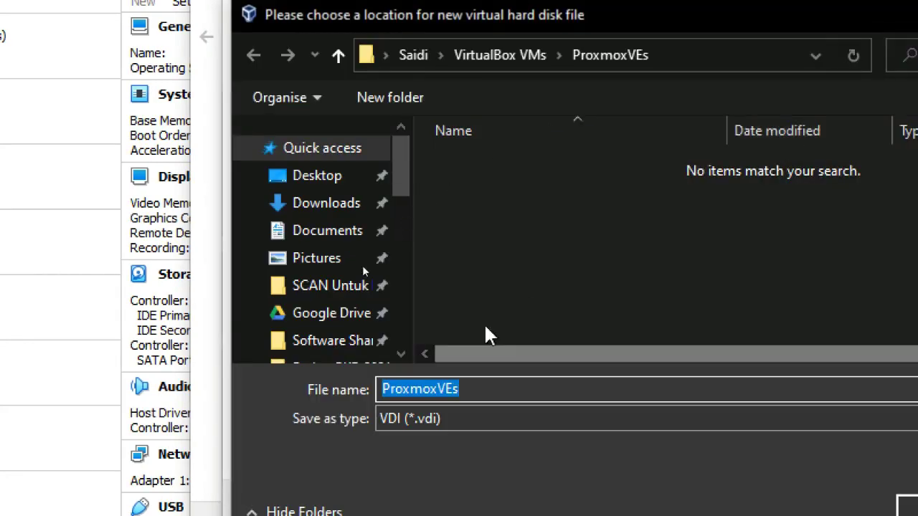
left_click_drag(405, 169, 394, 303)
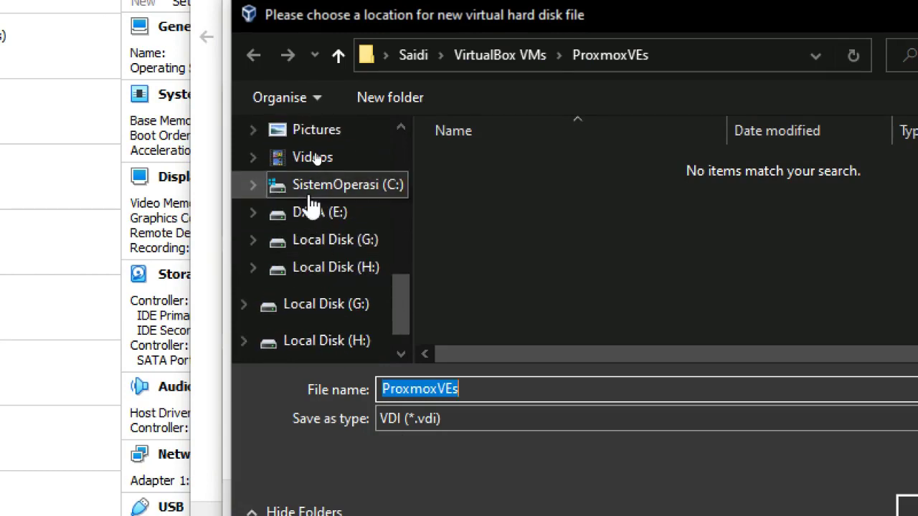
left_click(313, 213)
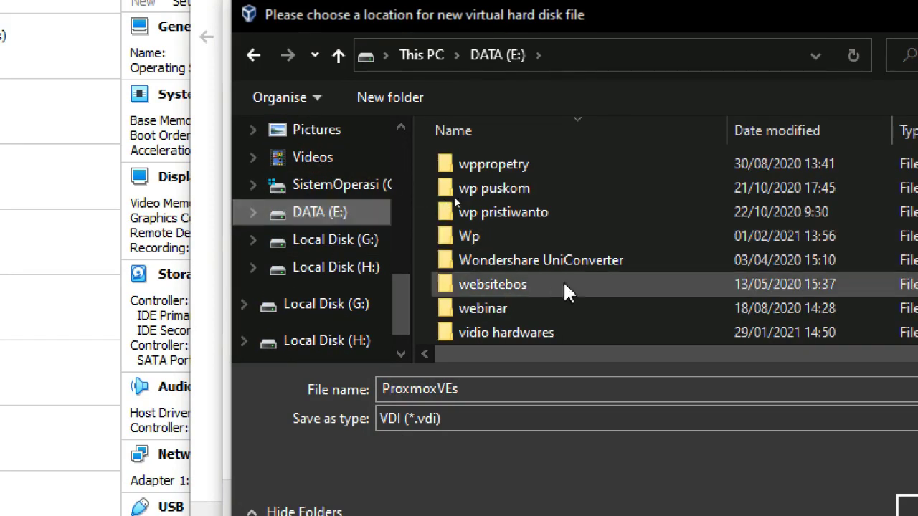
scroll(590, 312, "down", 2)
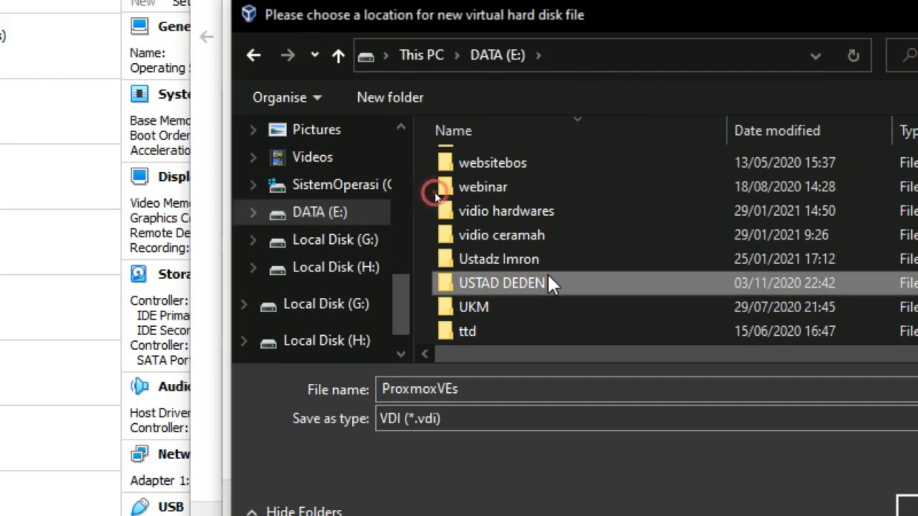
scroll(548, 276, "down", 5)
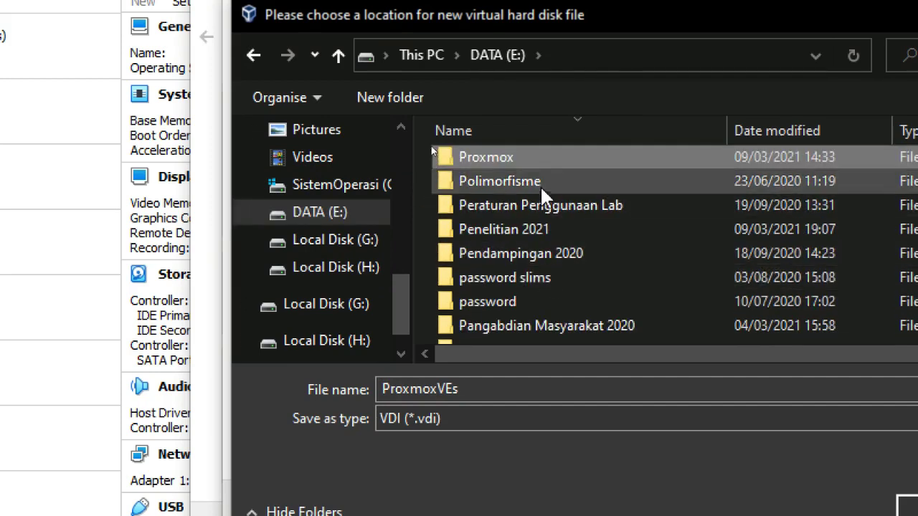
double_click(535, 158)
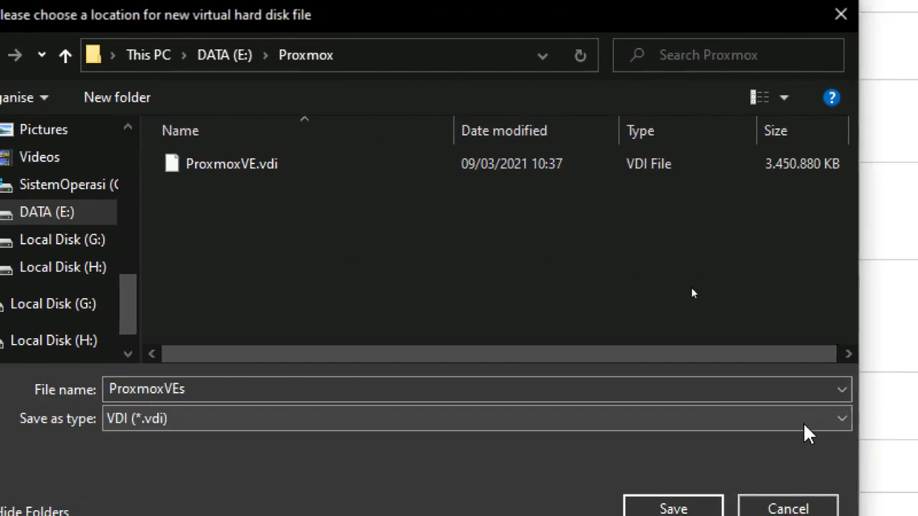
left_click(678, 453)
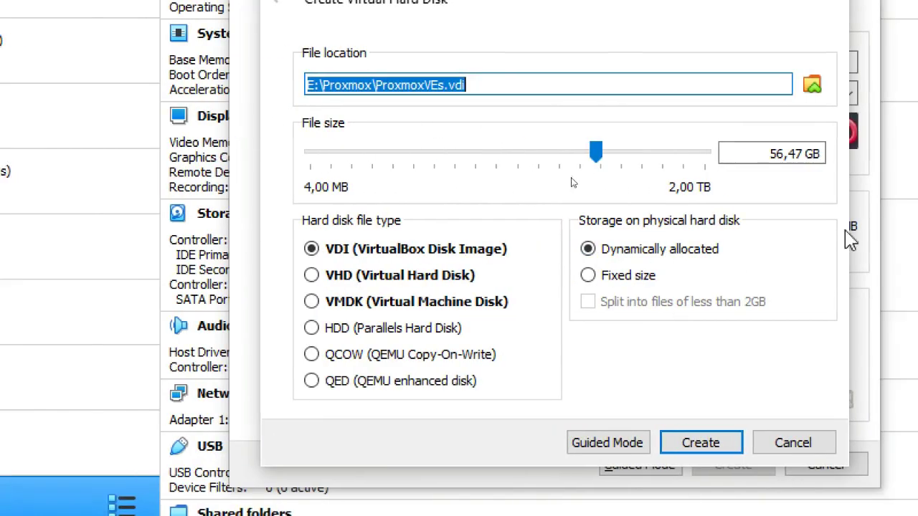
left_click(659, 439)
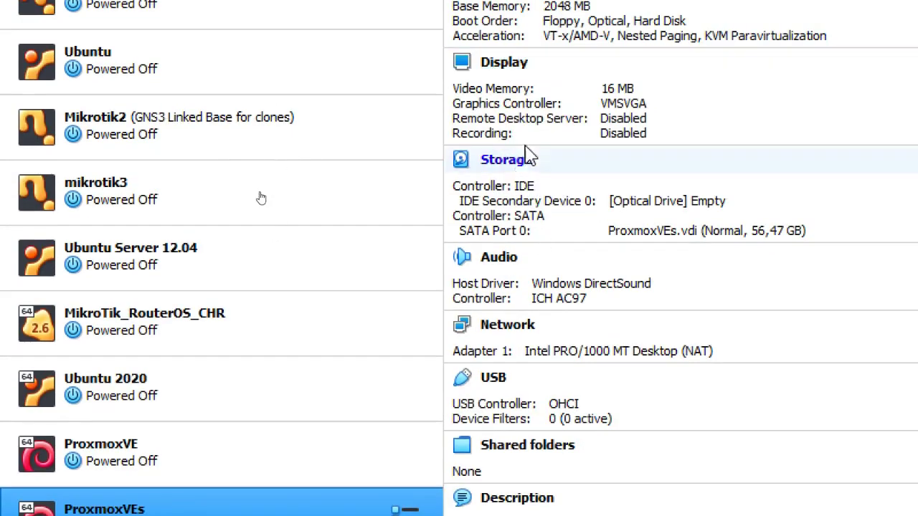
Step: Insert proxmox-ve_6.3-1.iso into the ProxmoxVEs VM's empty optical drive from the Storage details
left_click(523, 165)
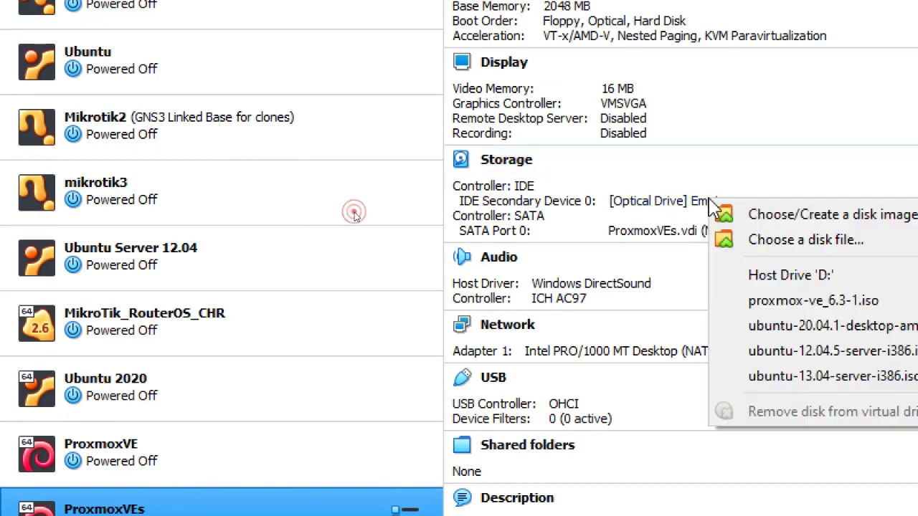
left_click(710, 203)
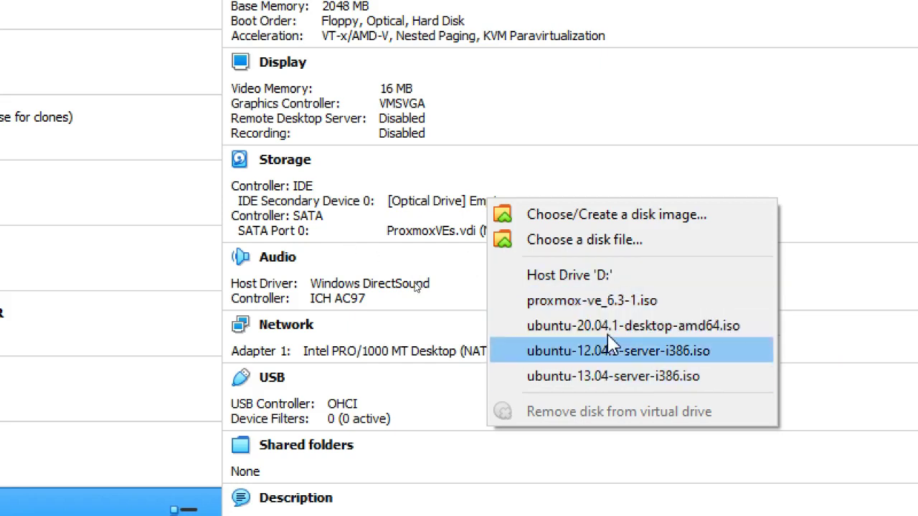
left_click(608, 241)
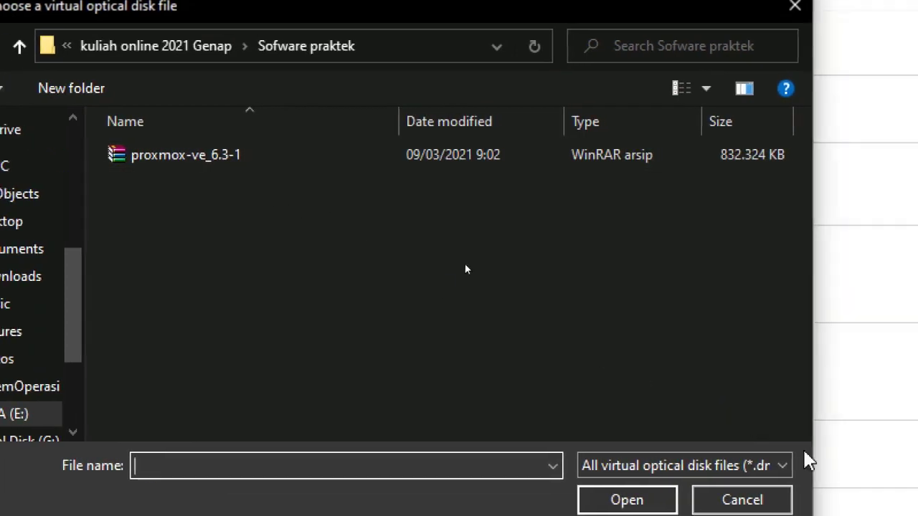
left_click(733, 437)
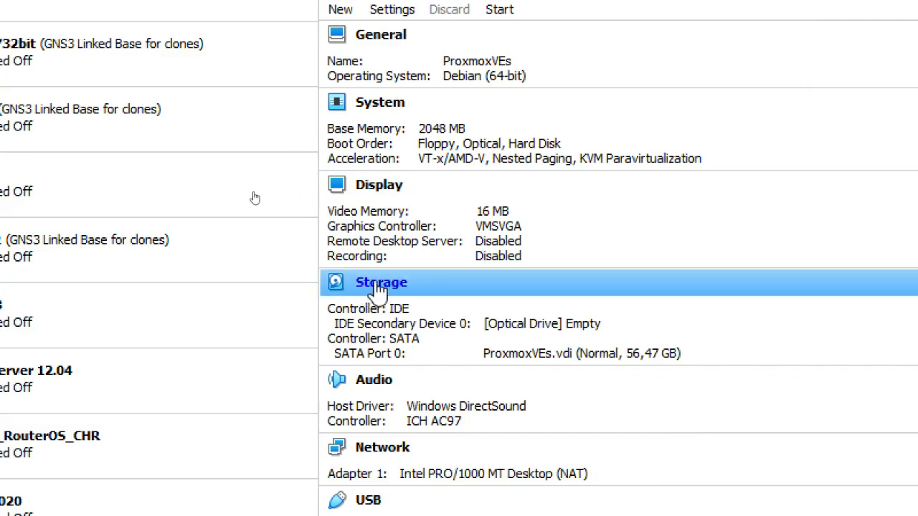
left_click(587, 333)
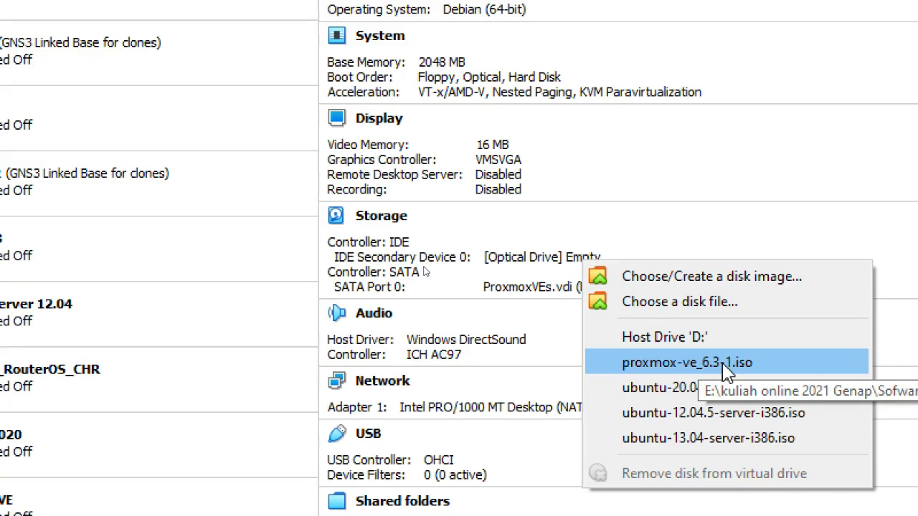
left_click(726, 370)
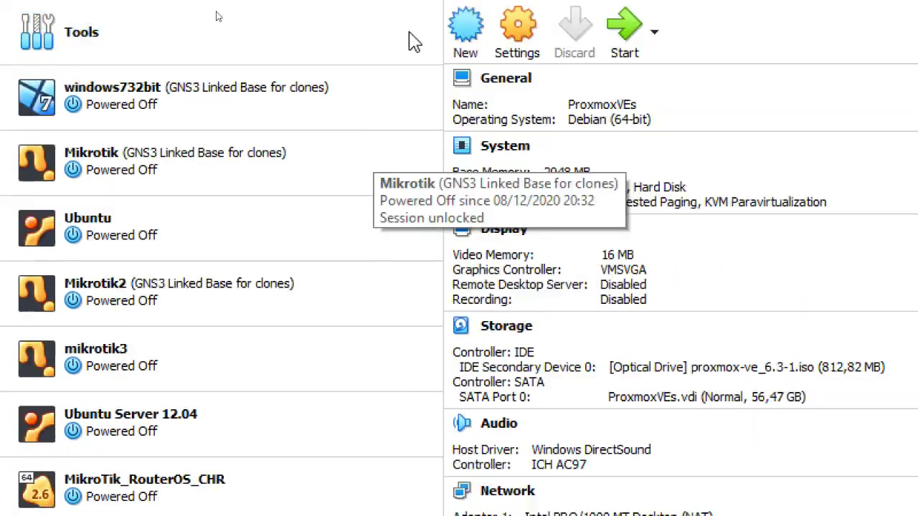
Step: Start the ProxmoxVEs virtual machine, then bring the Chrome browser to the front
left_click(623, 85)
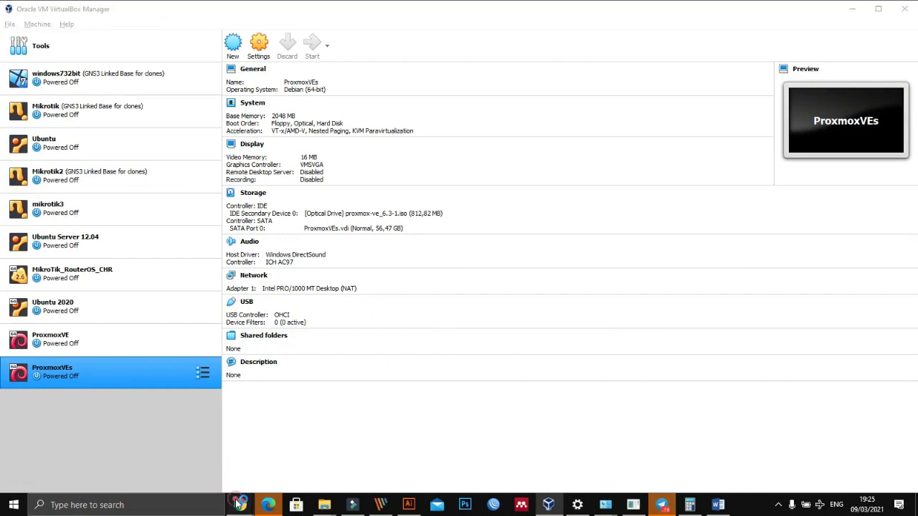
mouse_move(240, 505)
left_click(102, 449)
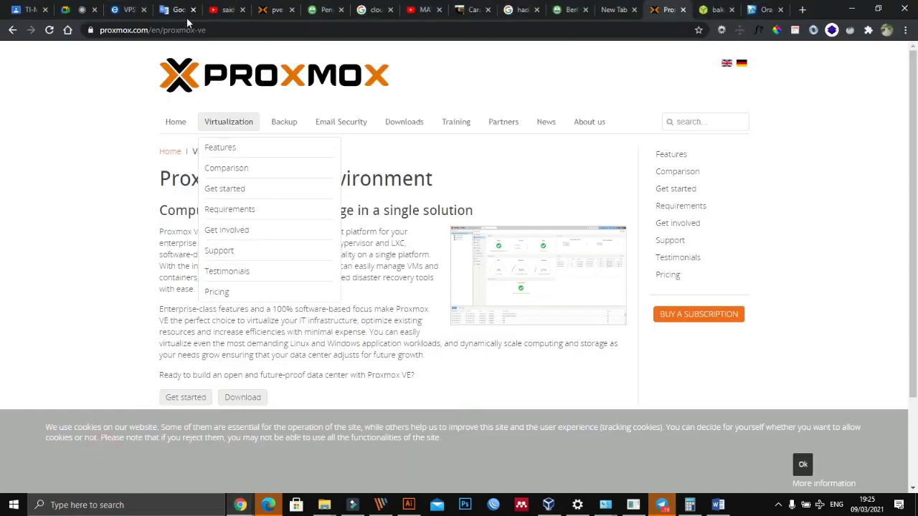
Step: Admit the waiting participant to the Google Meet call and return to VirtualBox Manager
left_click(85, 9)
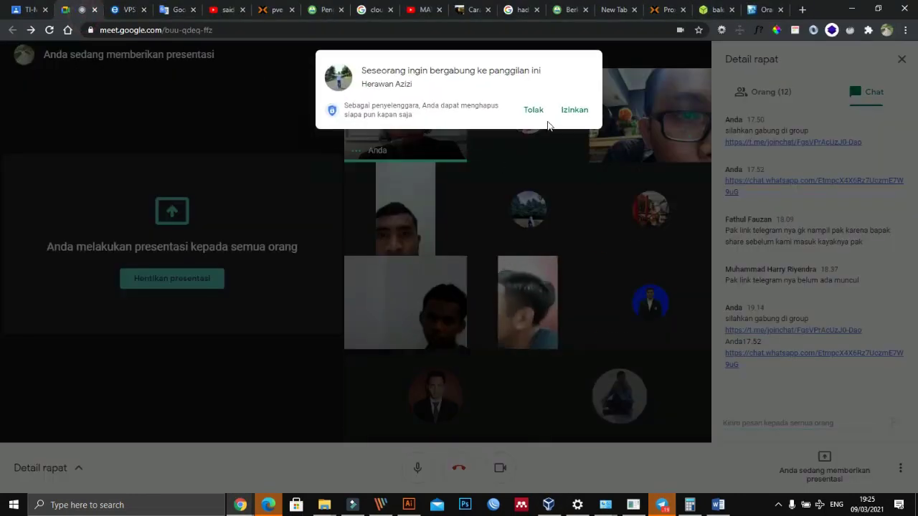
left_click(563, 118)
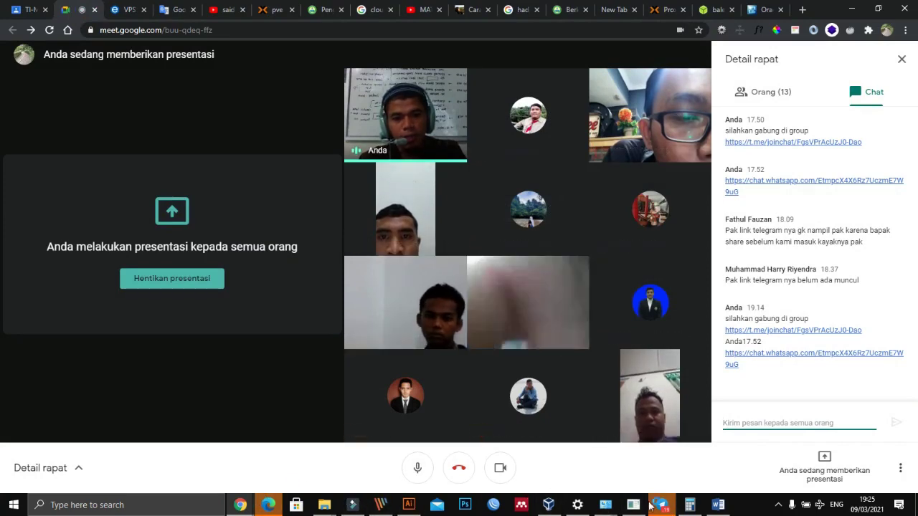
left_click(557, 506)
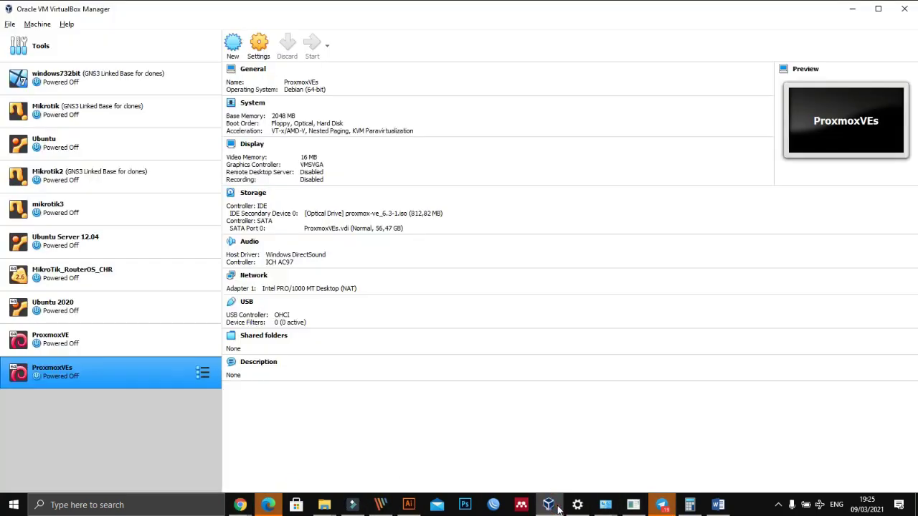
left_click(548, 505)
Step: Bring up the running ProxmoxVEs window, move it up-right and dismiss the keyboard auto-capture notice
left_click(548, 505)
left_click(186, 337, "ctrl")
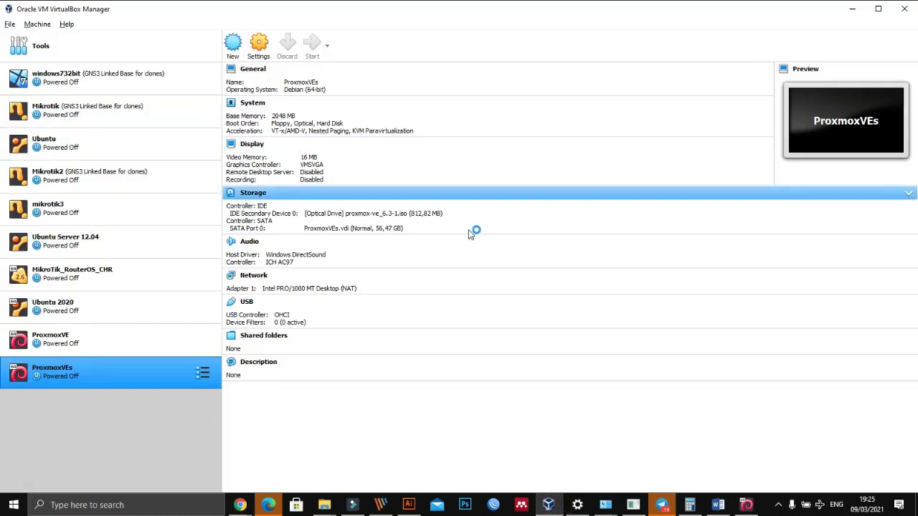
left_click(746, 504)
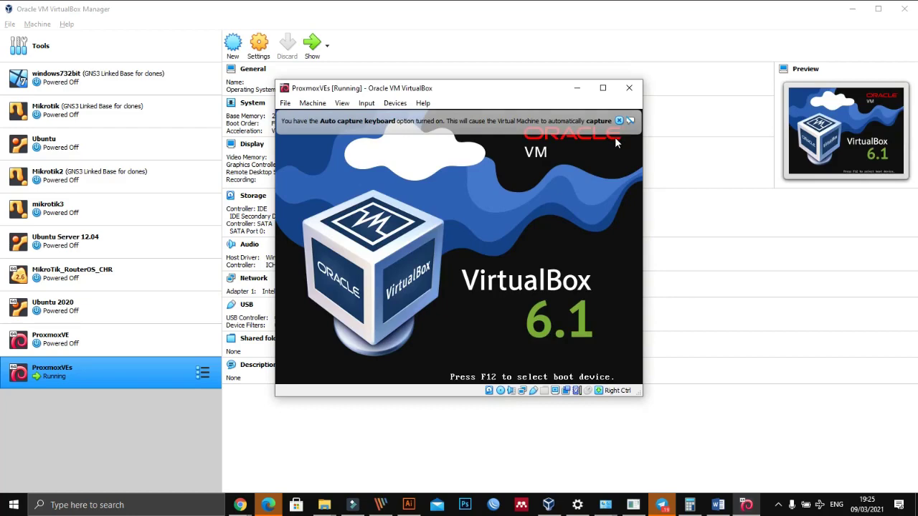
left_click_drag(501, 88, 617, 74)
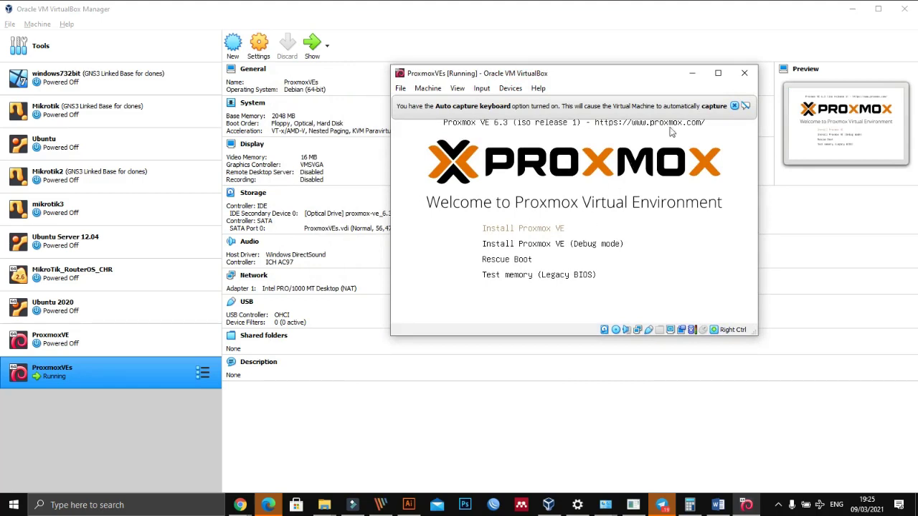
left_click(735, 107)
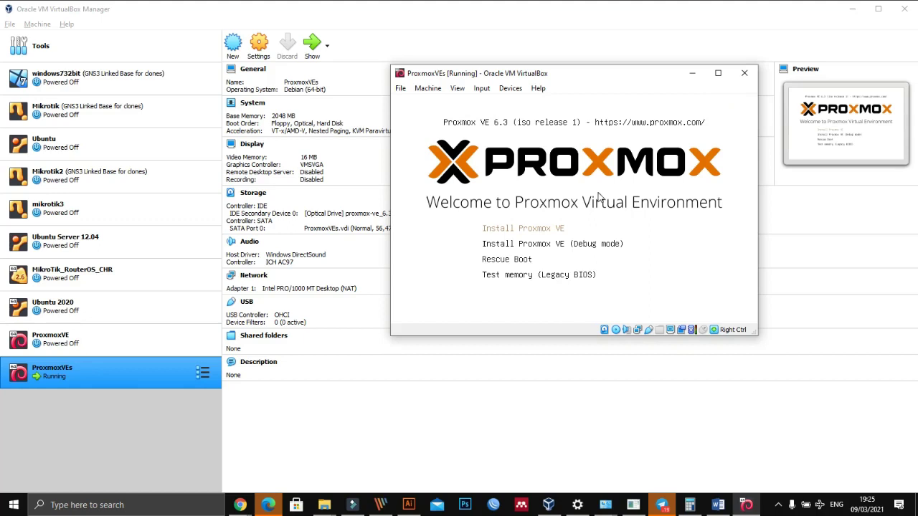
Step: Boot the 'Install Proxmox VE' option, recentre the window and dismiss the mouse integration notice
key("Return")
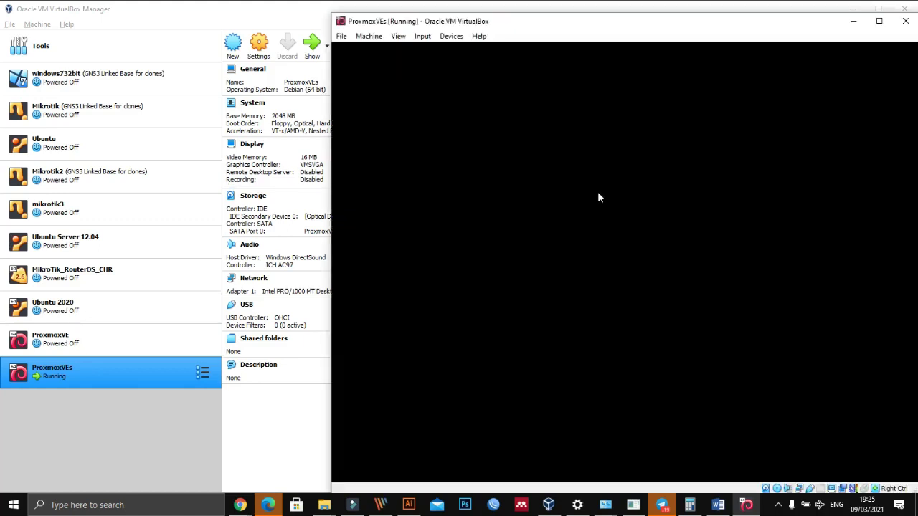
left_click_drag(626, 25, 471, 24)
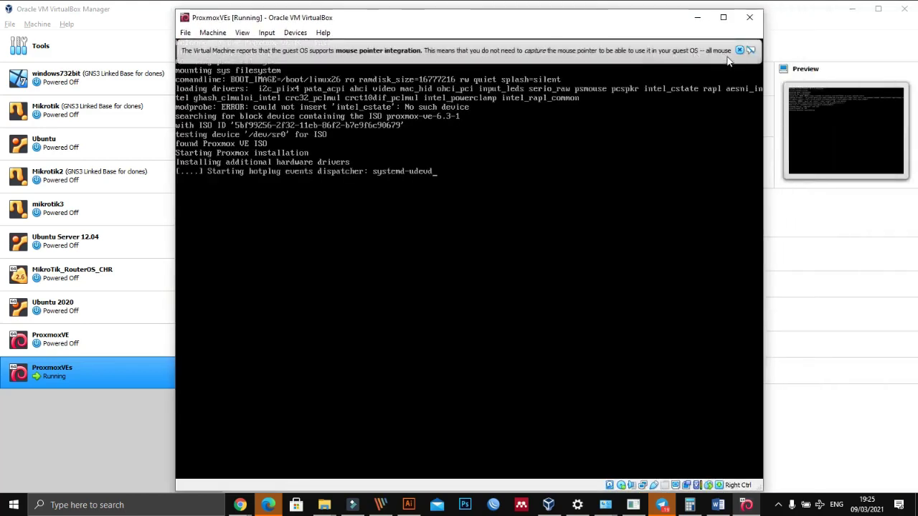
left_click(738, 50)
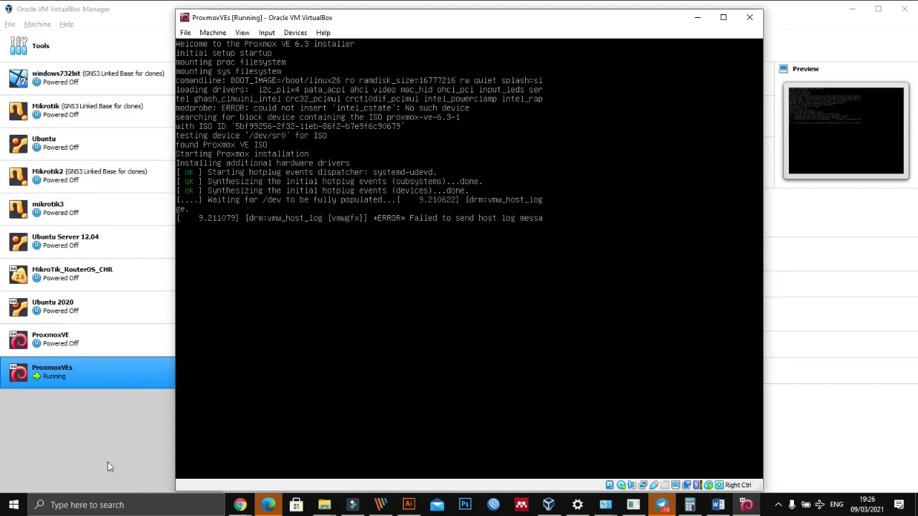
left_click(107, 434)
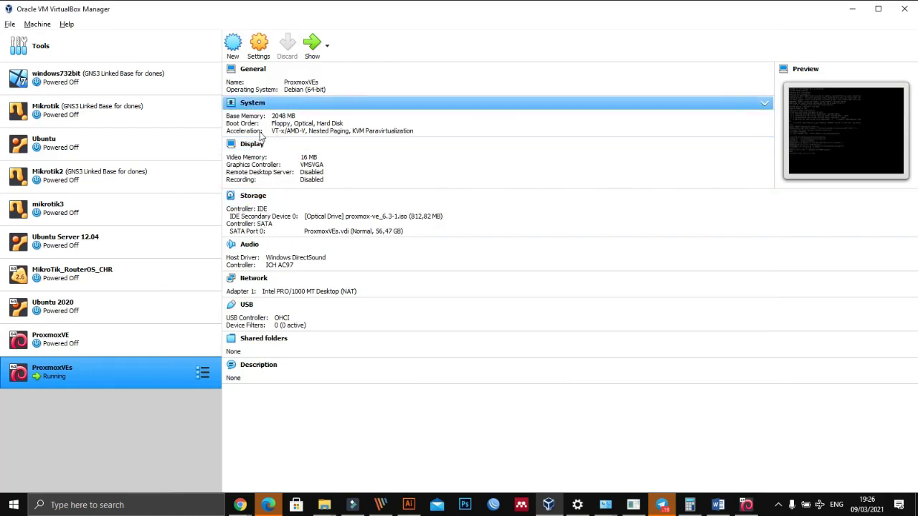
mouse_move(265, 127)
left_mouse_down()
mouse_move(290, 126)
mouse_move(277, 152)
left_mouse_up()
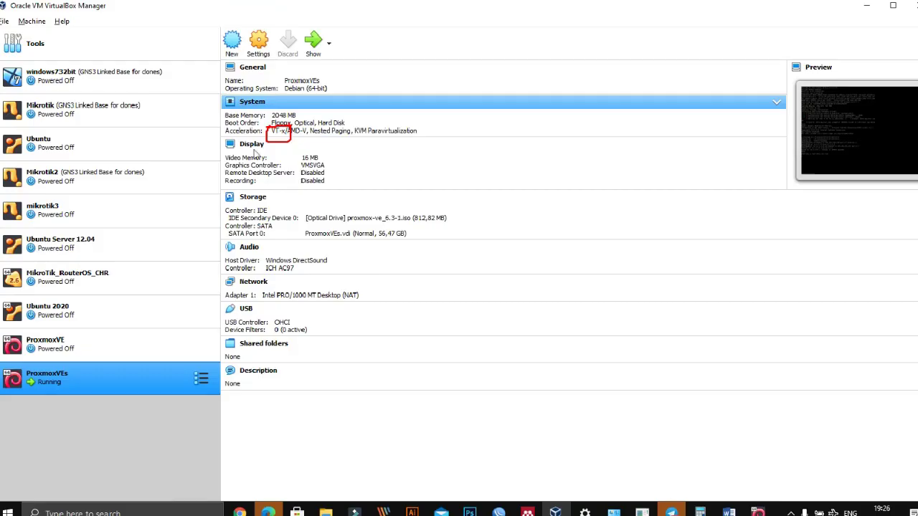
left_click(468, 160)
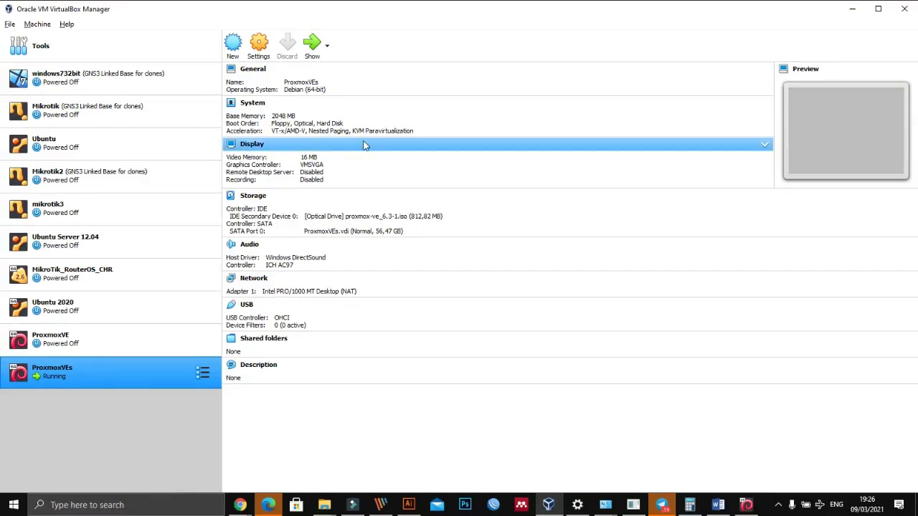
left_click_drag(220, 100, 237, 98)
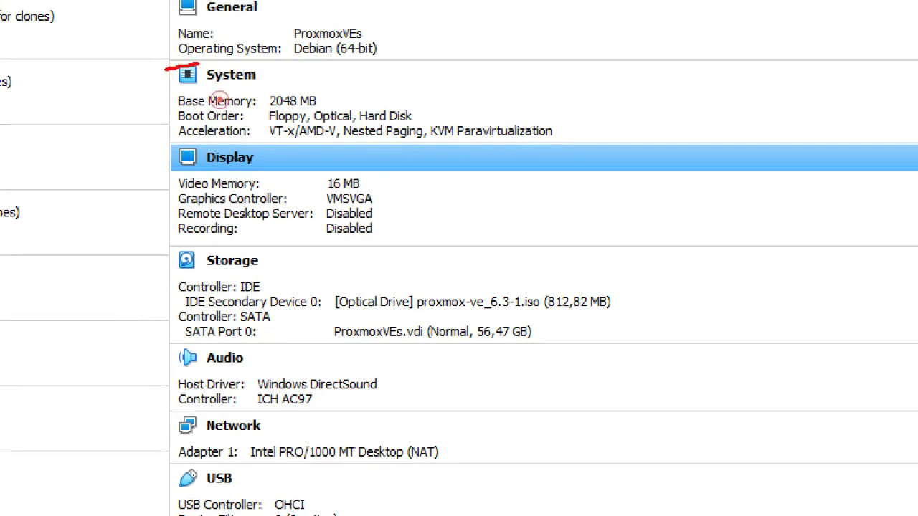
mouse_move(198, 65)
left_mouse_down()
mouse_move(405, 65)
mouse_move(593, 119)
mouse_move(343, 163)
mouse_move(137, 149)
left_mouse_up()
left_click(660, 114)
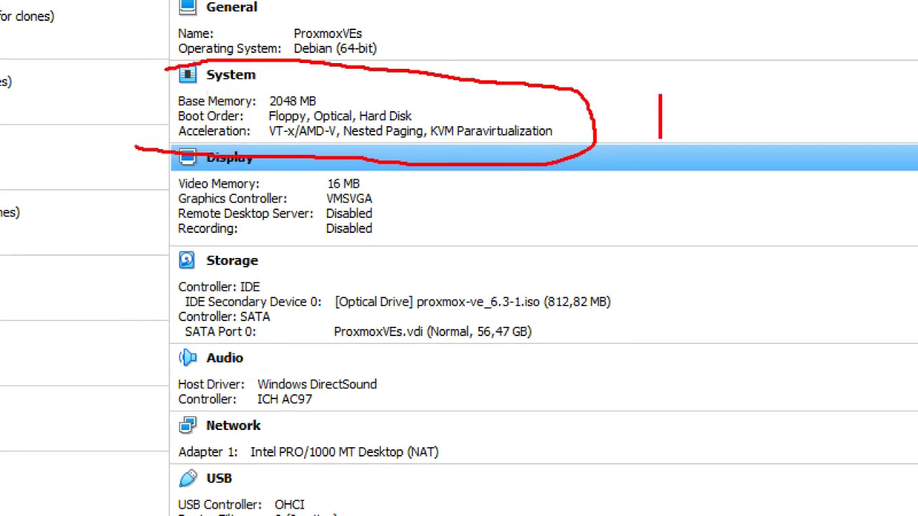
type("bios lapotp")
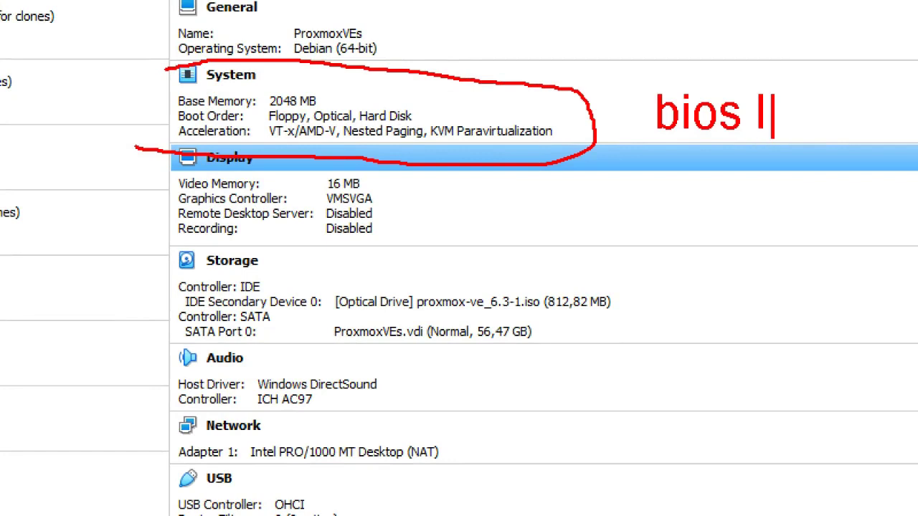
key("BackSpace")
key("BackSpace")
key("BackSpace")
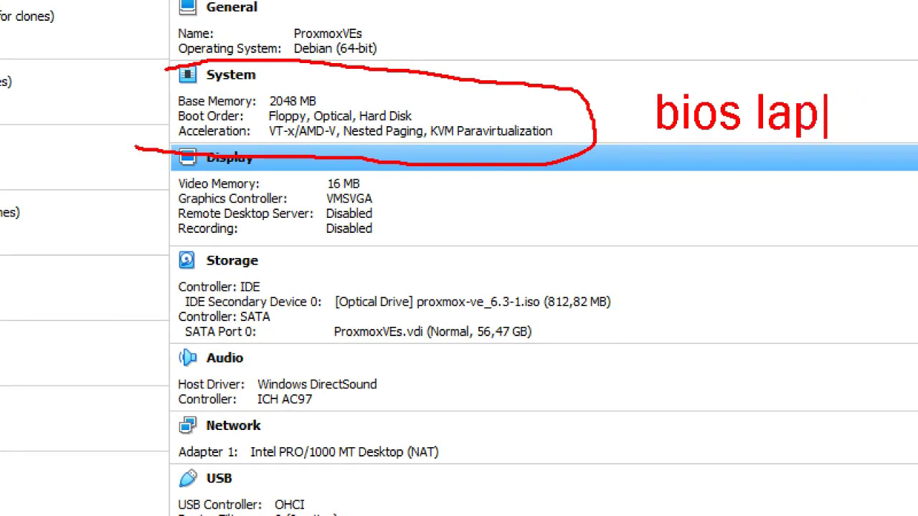
type("top")
key("Return")
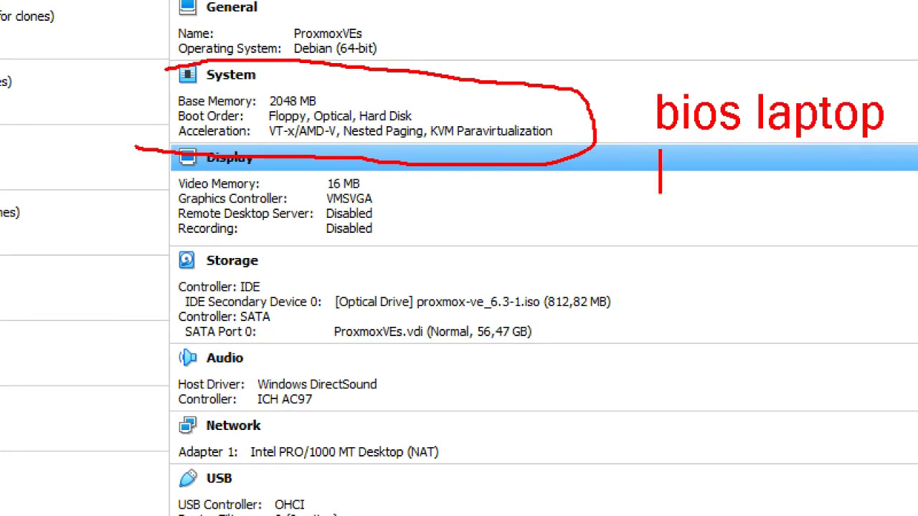
type("enable")
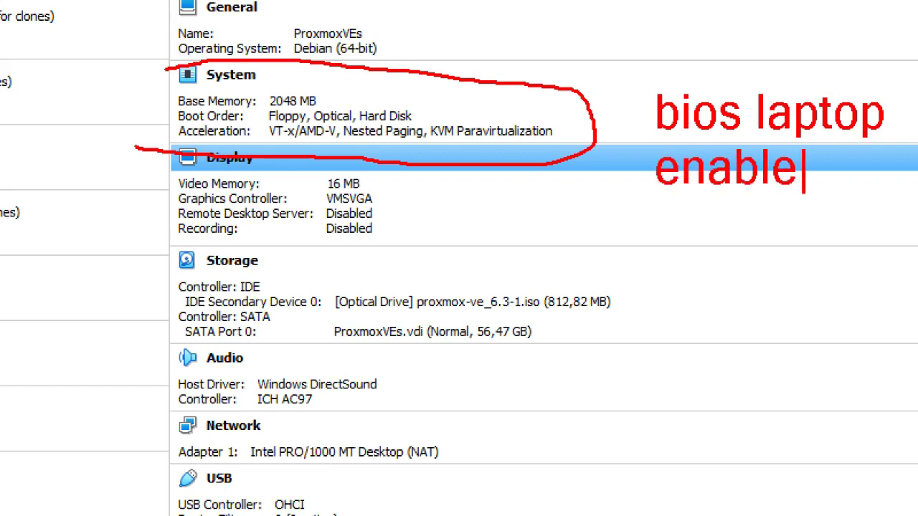
key("Escape")
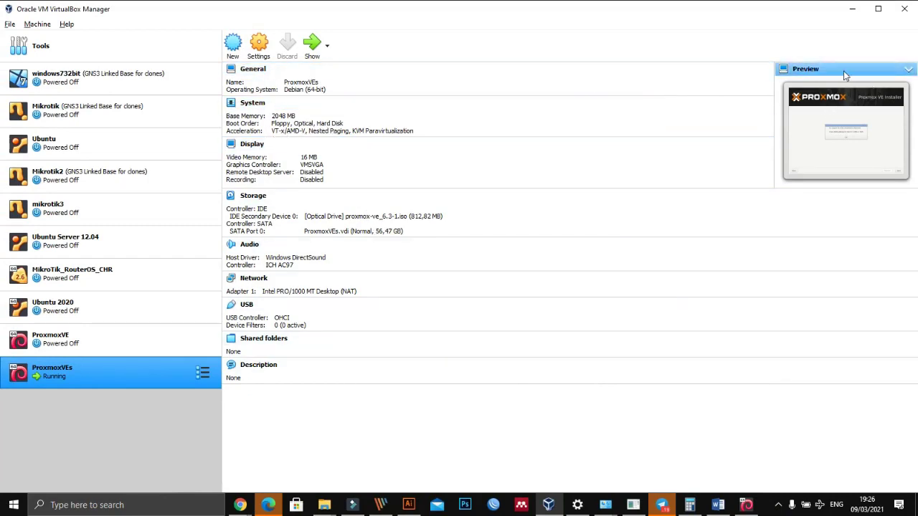
Step: Bring the ProxmoxVEs VM window forward and dismiss the 'No support for KVM virtualization detected' warning
left_click(746, 506)
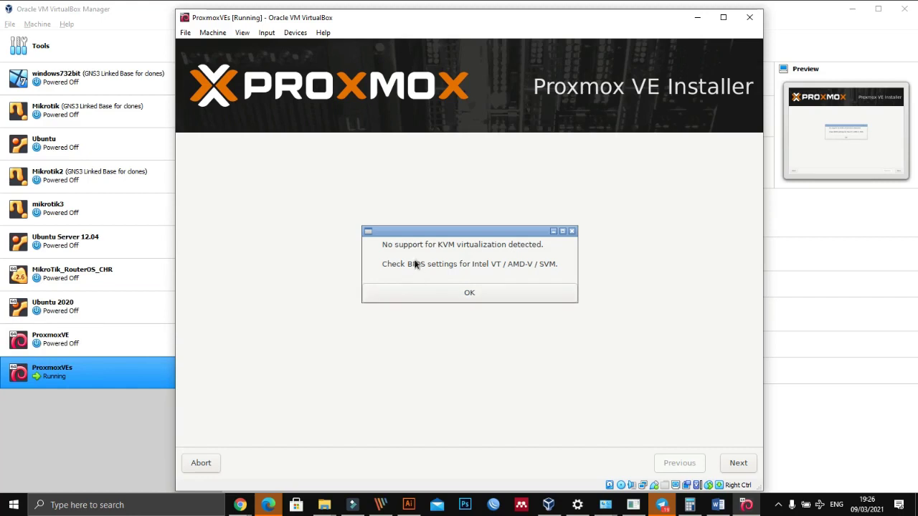
left_click(469, 294)
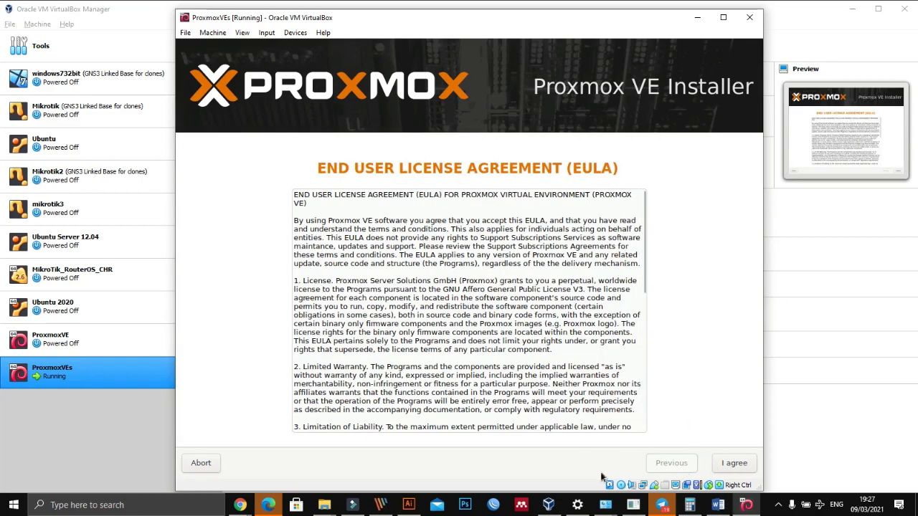
Step: Maximize the ProxmoxVEs VM window and accept the Proxmox VE licence agreement with I agree
left_click(723, 17)
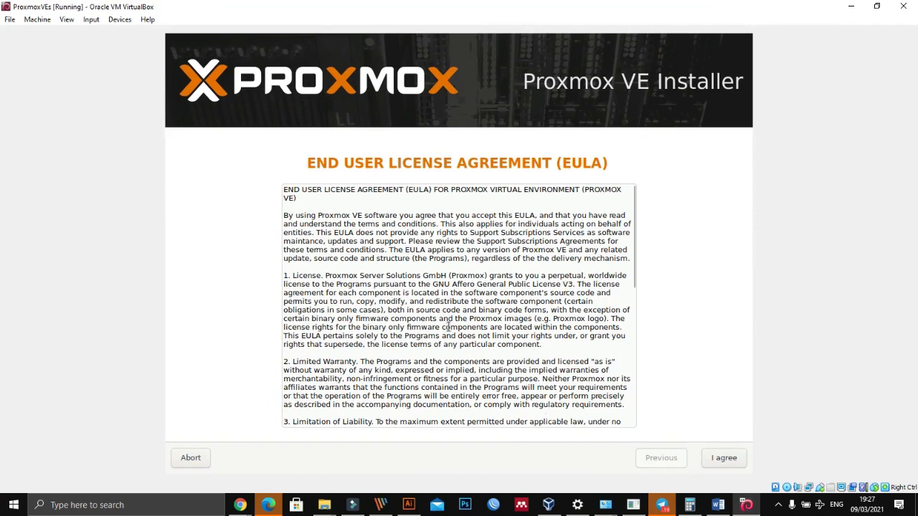
left_click(723, 459)
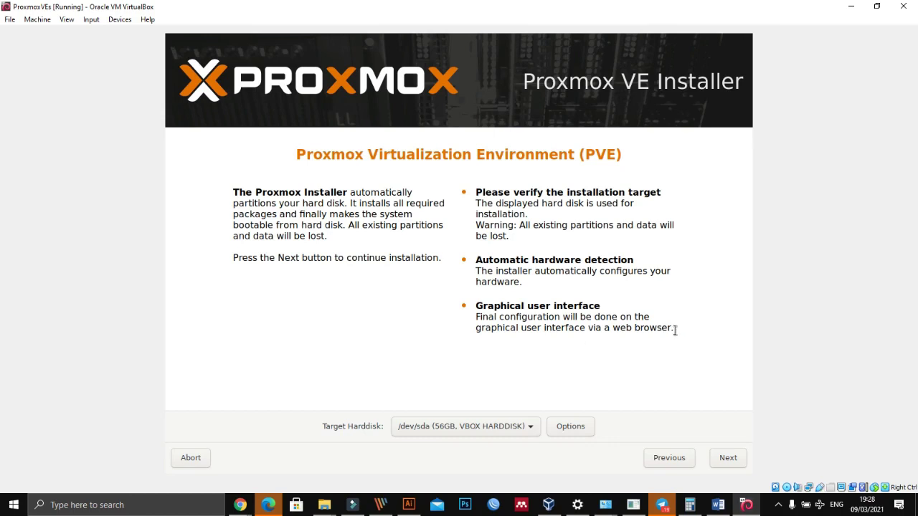
left_click(232, 510)
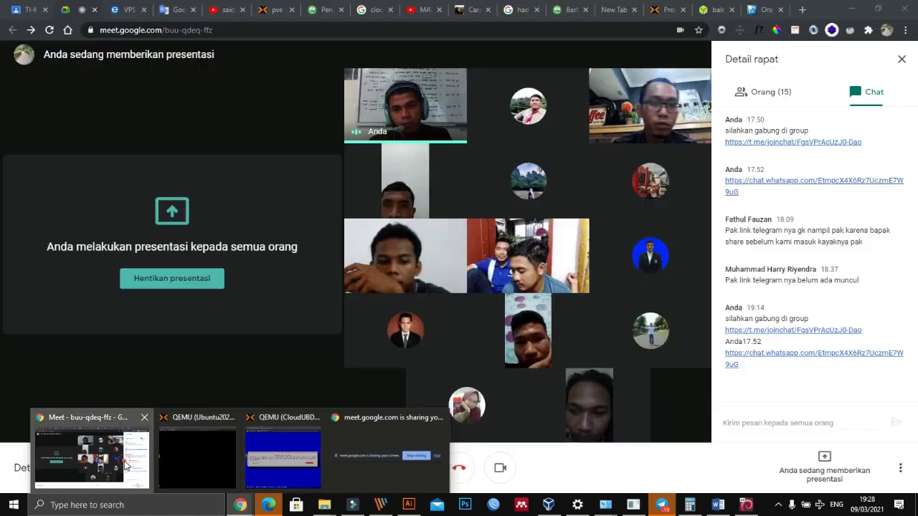
left_click(125, 466)
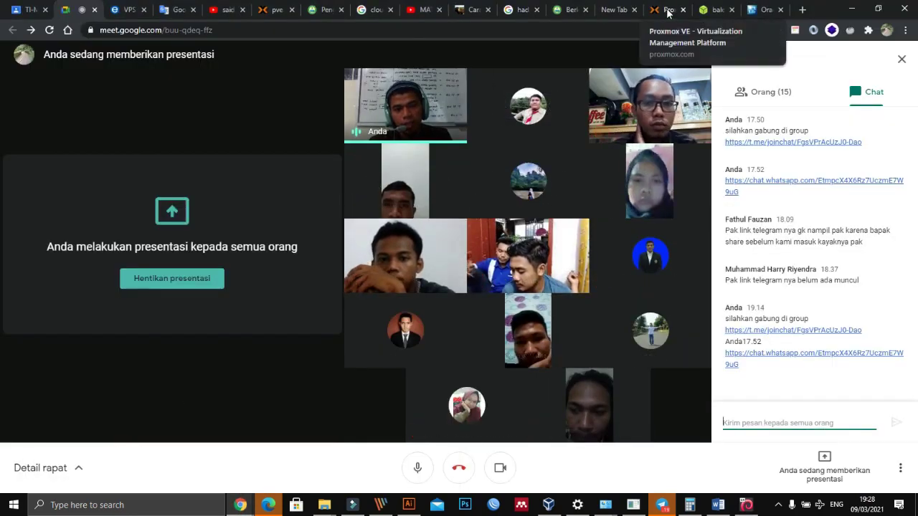
left_click(666, 10)
left_click(275, 10)
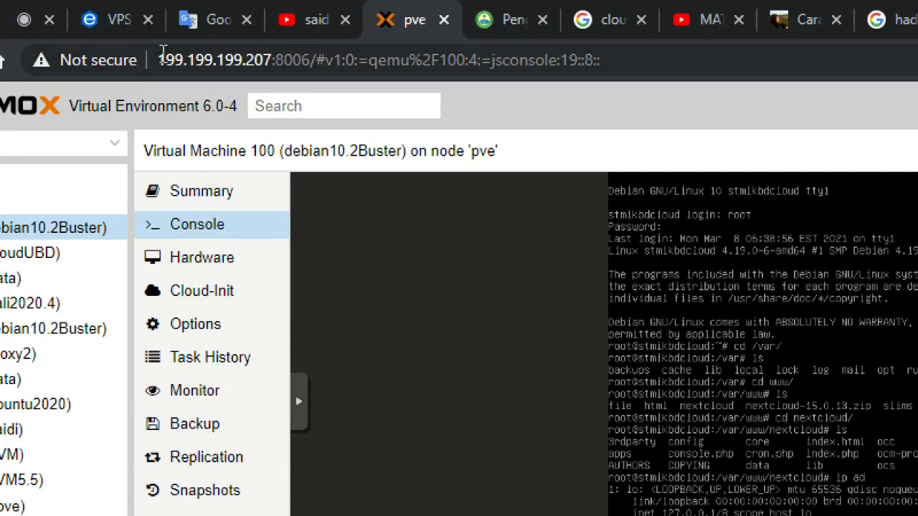
left_click(143, 60)
left_click(166, 61)
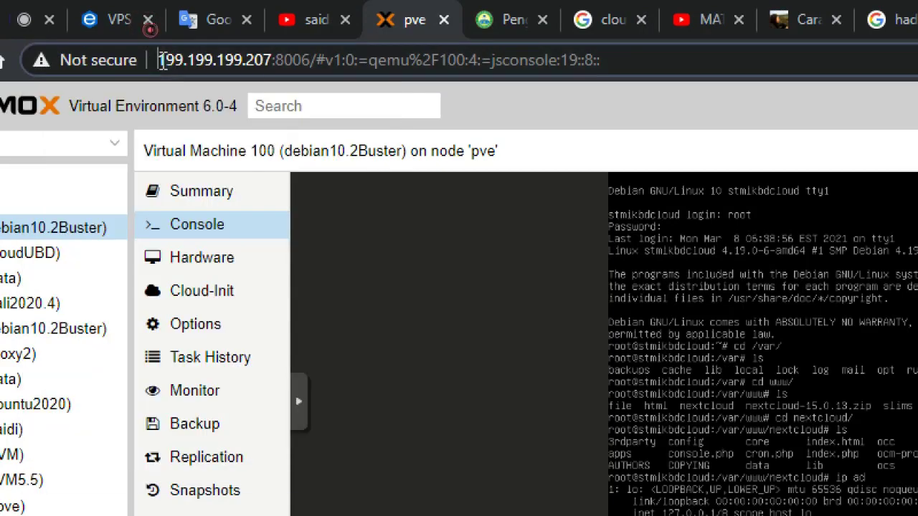
left_click(289, 62)
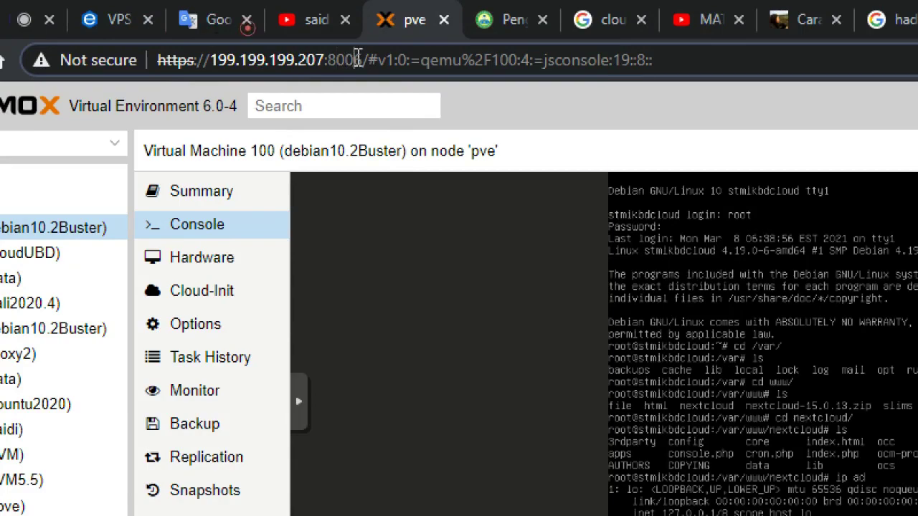
left_click_drag(354, 60, 165, 58)
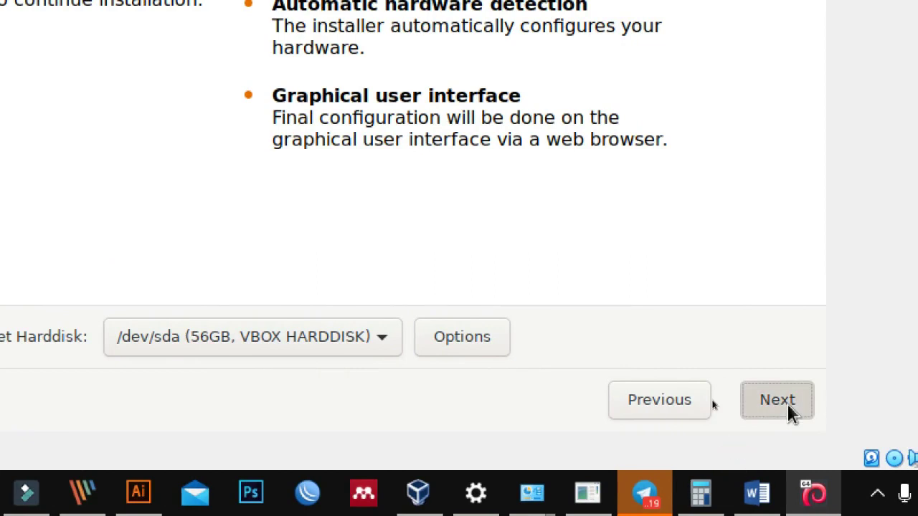
Step: Keep /dev/sda as target disk, set Country to Indonesia (Asia/Jakarta), and continue
left_click(789, 406)
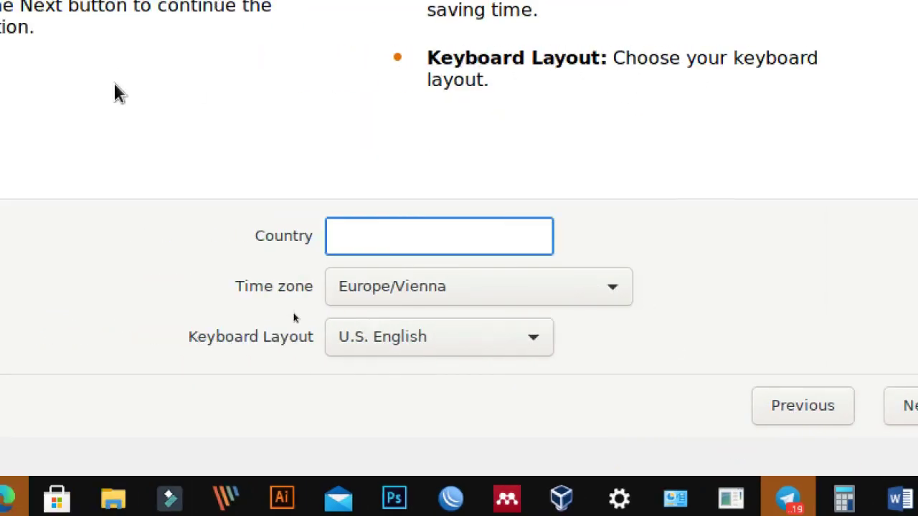
type("in")
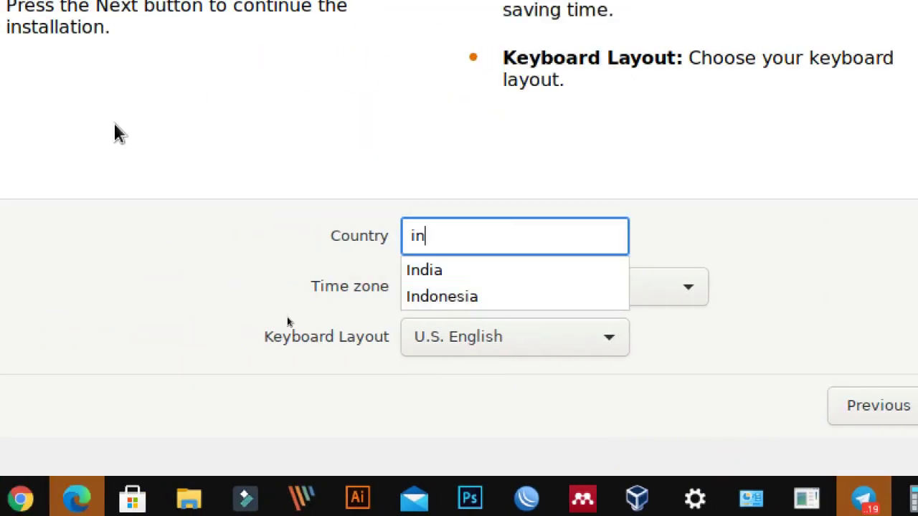
key("Down")
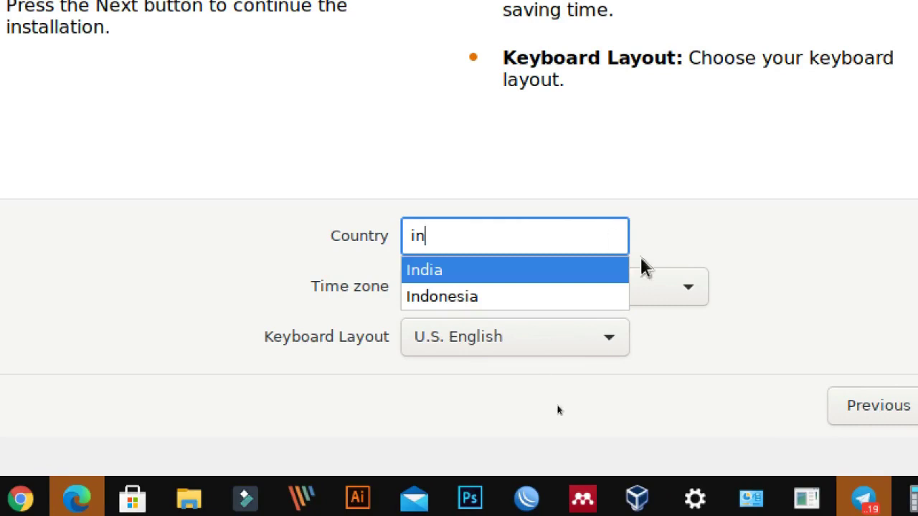
left_click(440, 298)
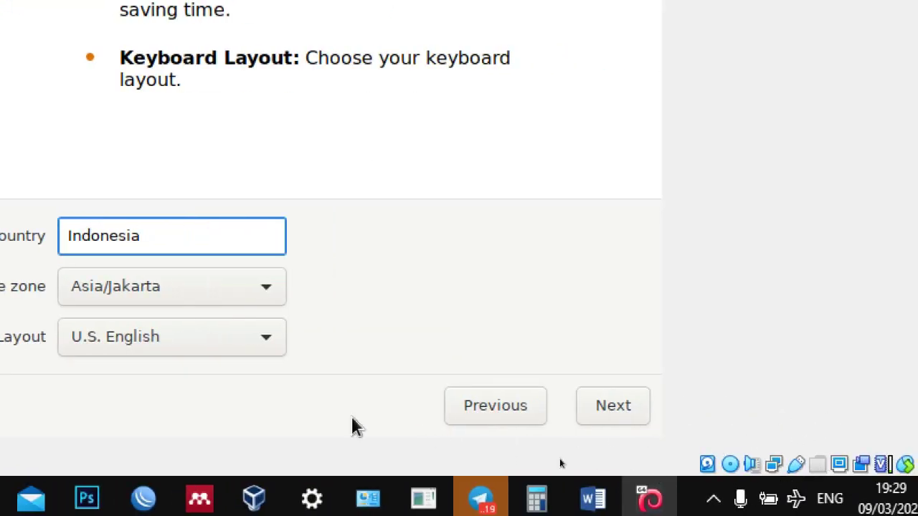
left_click(622, 416)
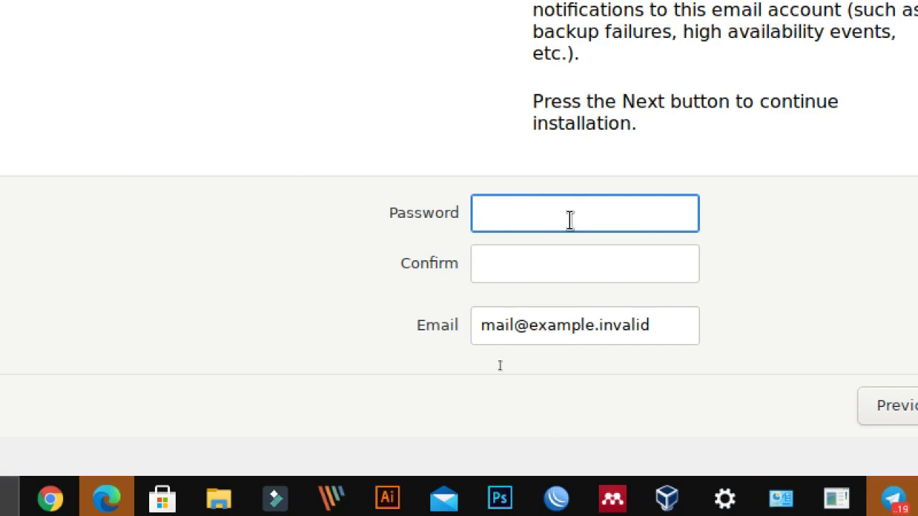
Step: Enter the root password and type it again in the confirmation field
type("admin")
key("Tab")
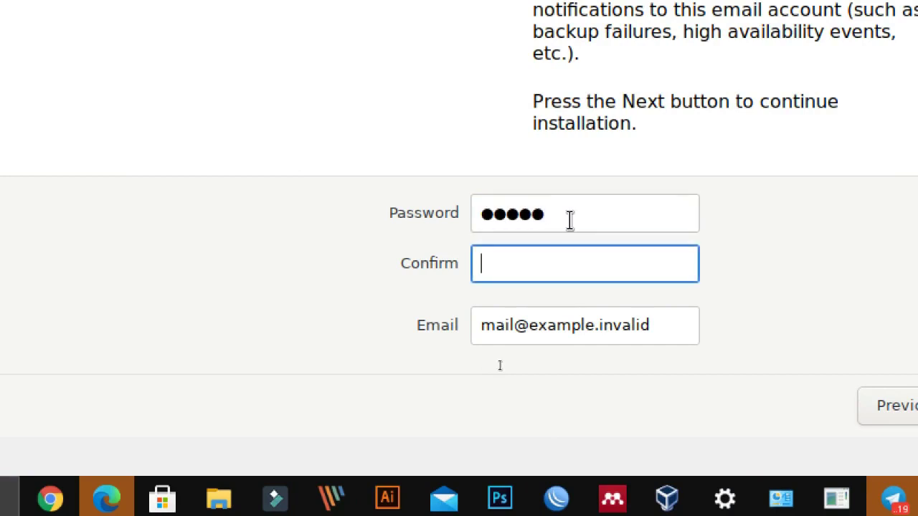
type("admin")
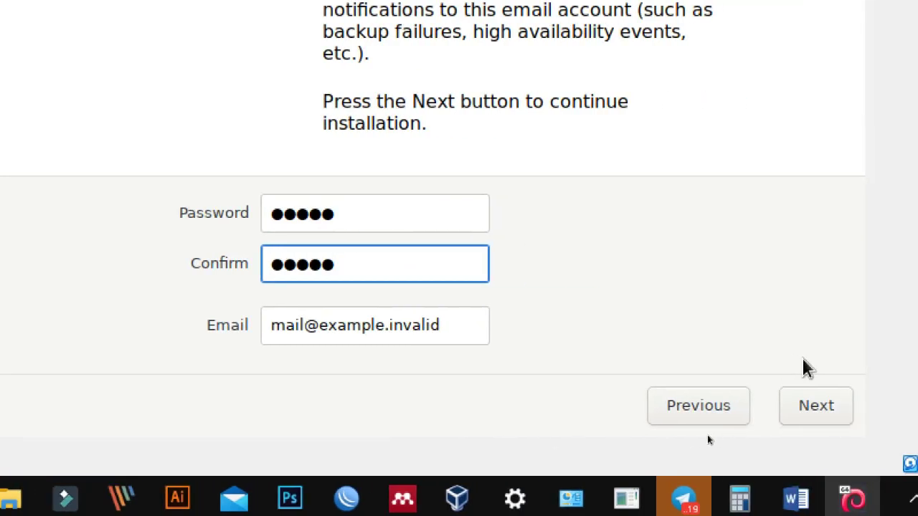
Step: Replace the placeholder e-mail with the administrator's address, recheck the password fields, and proceed to networking
left_click(444, 323)
left_click_drag(443, 323, 268, 323)
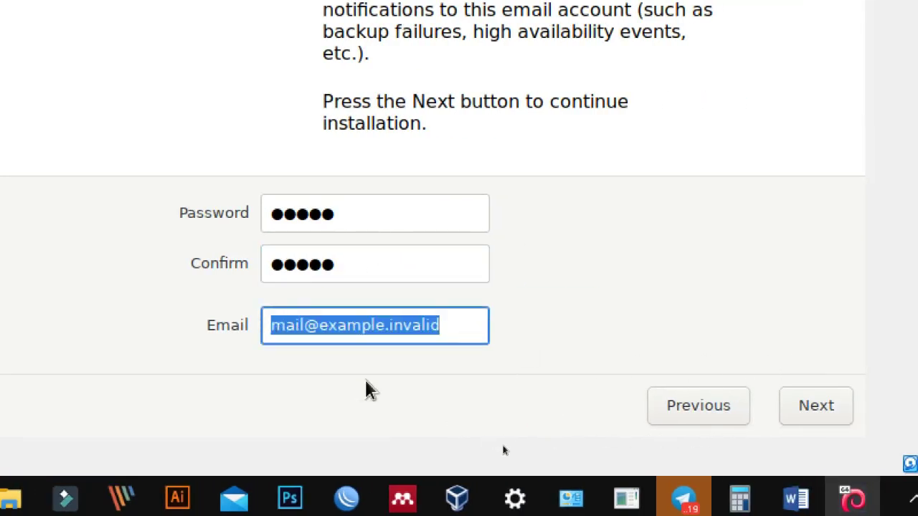
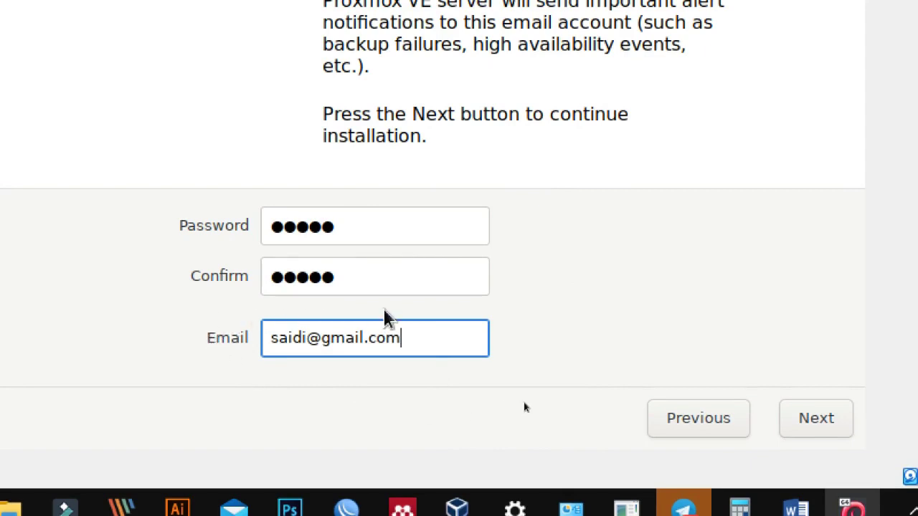
left_click(351, 239)
left_click(351, 277)
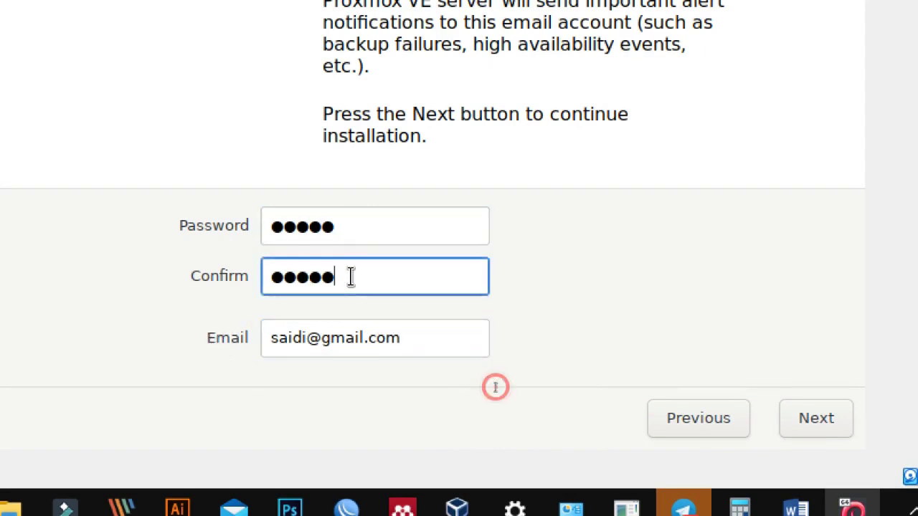
left_click(366, 230)
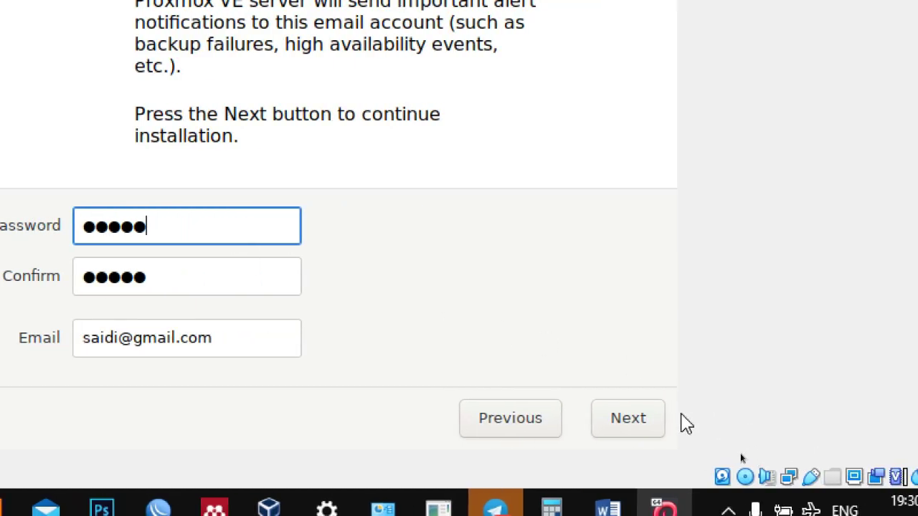
left_click(836, 415)
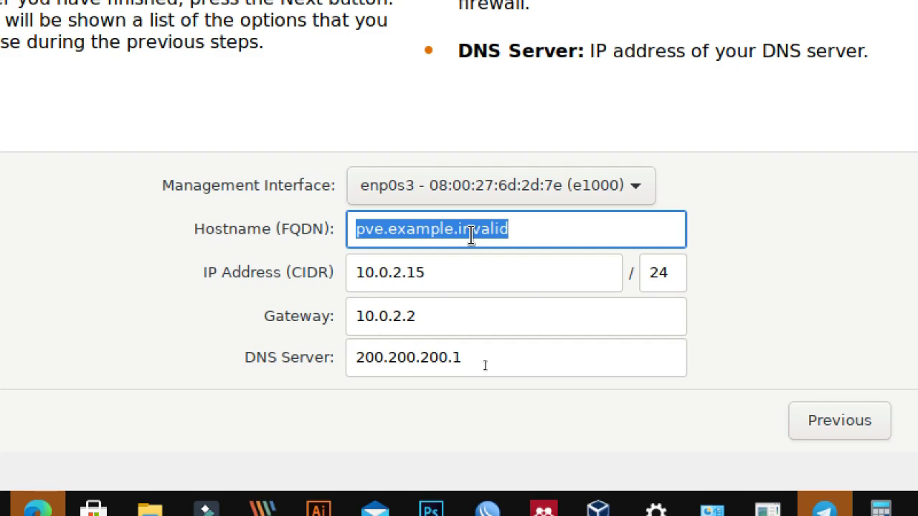
Step: Clear the default hostname, select the 10.0.2.15 IP address, and open the host's network options
key("BackSpace")
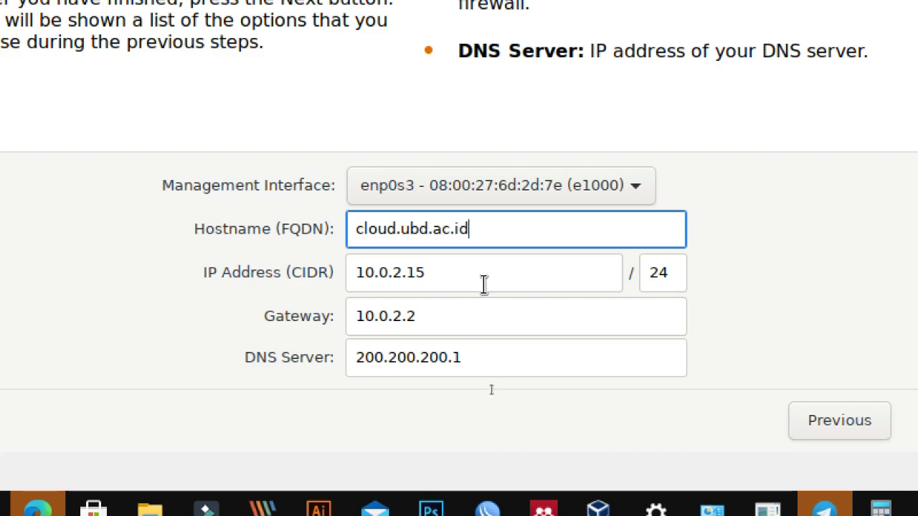
left_click(484, 281)
left_click_drag(486, 279, 364, 268)
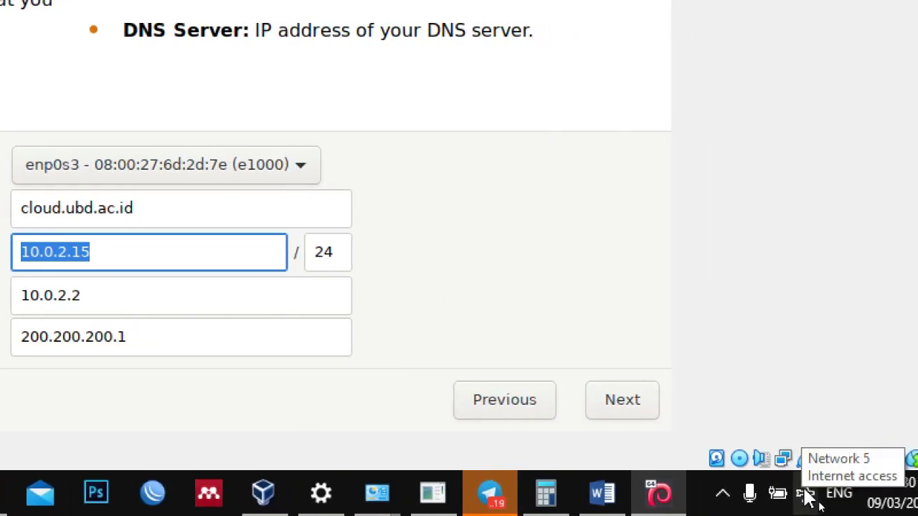
right_click(809, 499)
Step: In Windows Network & Internet settings, open the adapter list and select the physical Ethernet adapter
left_click(804, 457)
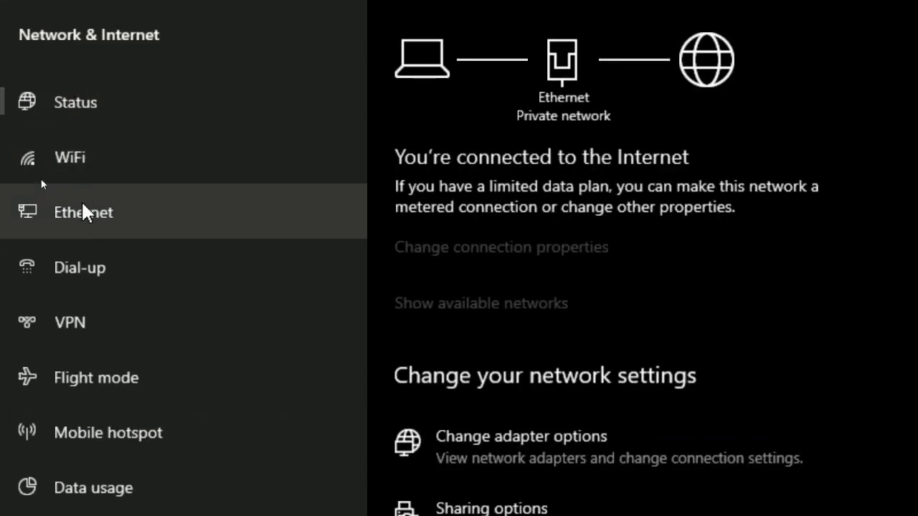
left_click(83, 210)
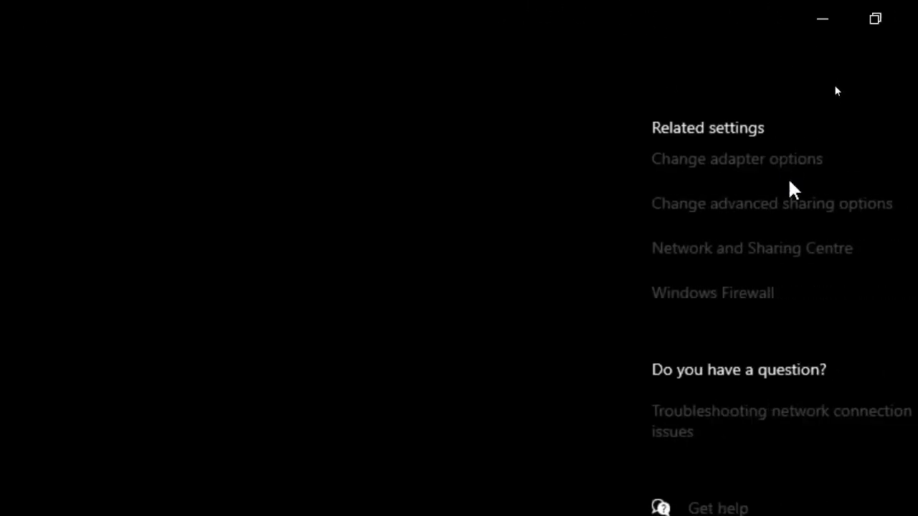
left_click(791, 174)
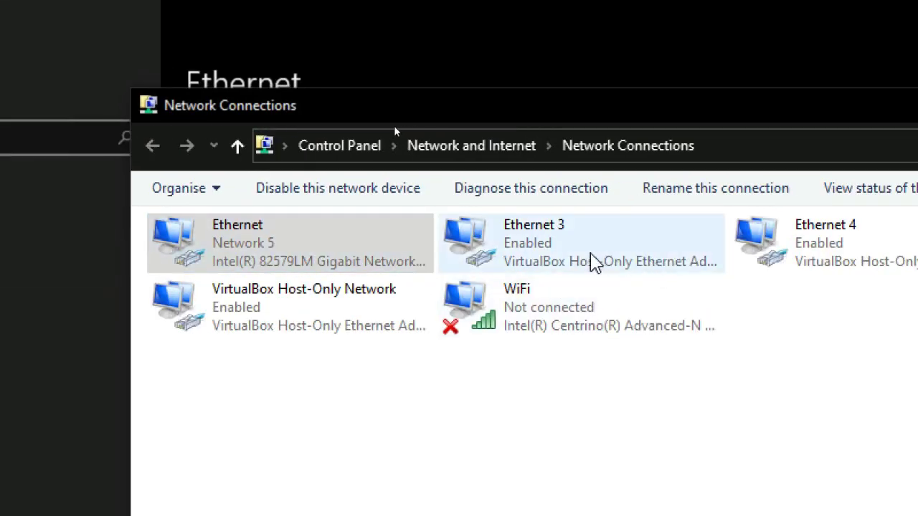
left_click(588, 263)
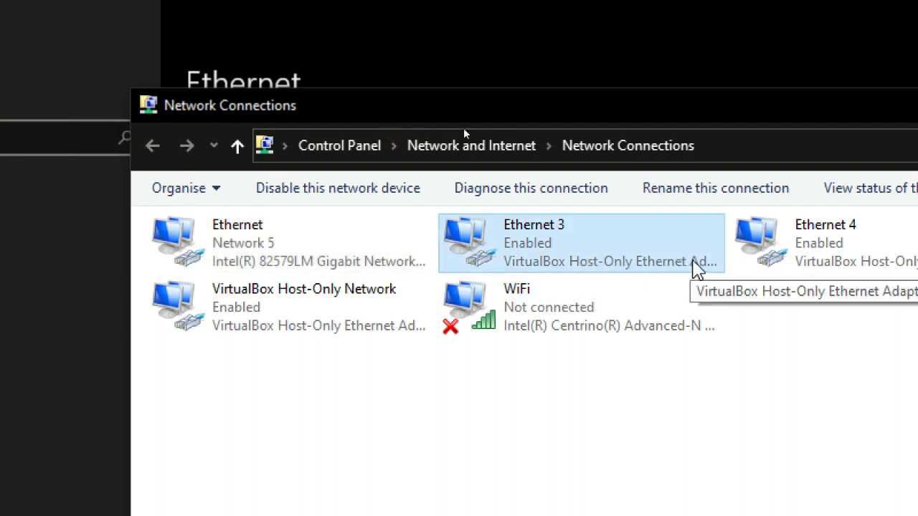
left_click(810, 274)
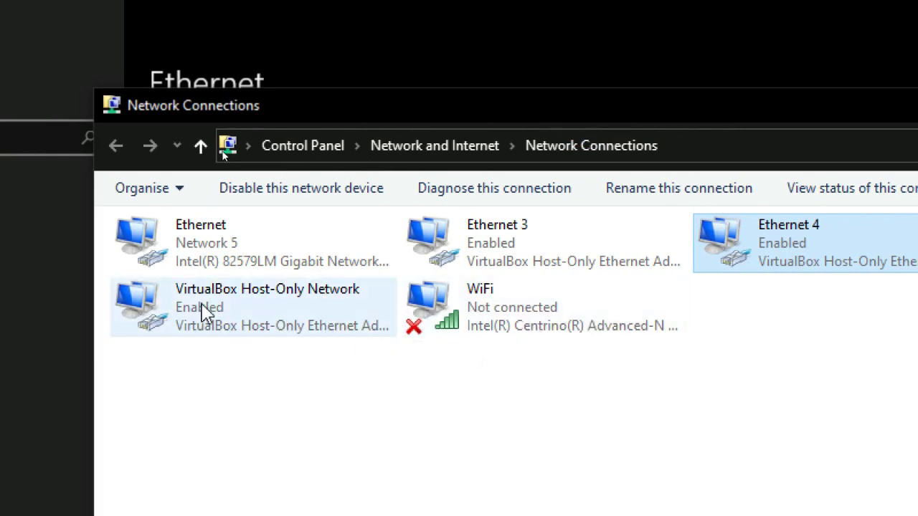
left_click(226, 254)
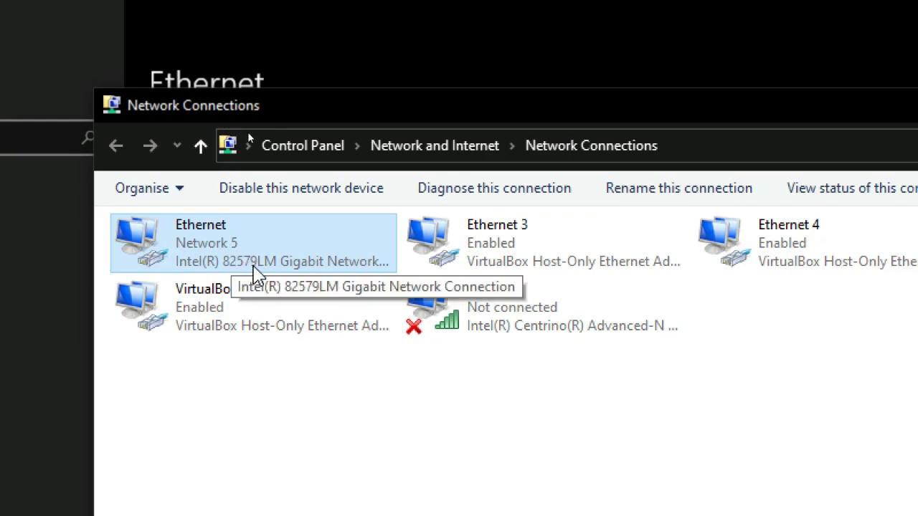
Step: Check the Ethernet IP details (IPv4 200.200.200.254, gateway 200.200.200.1), close them, and return to VirtualBox
double_click(236, 264)
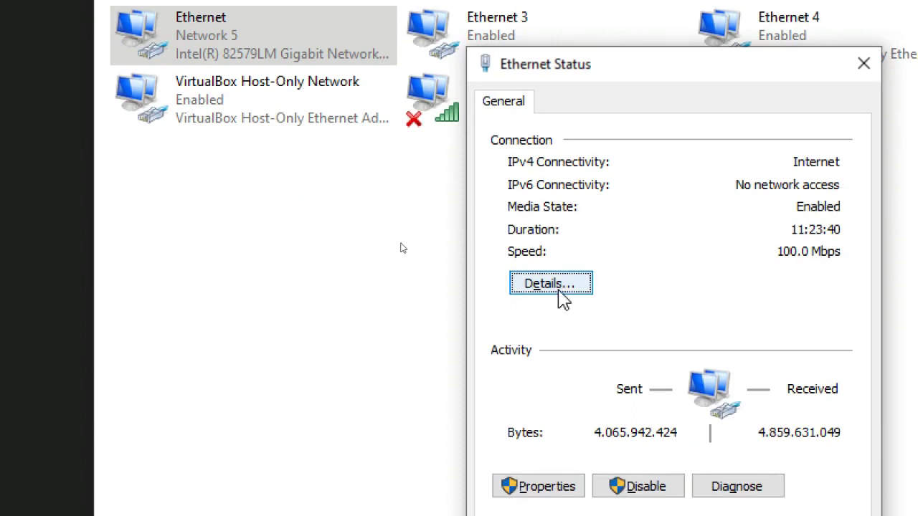
left_click(558, 492)
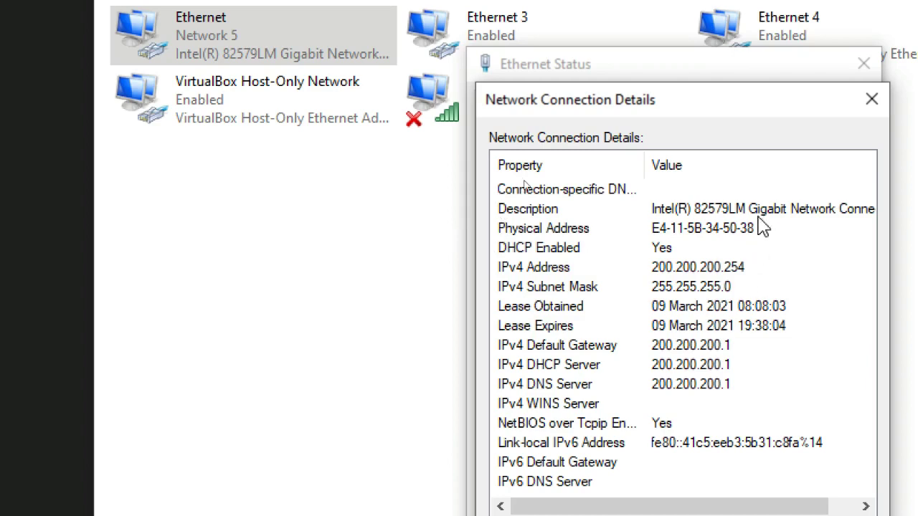
left_click(871, 100)
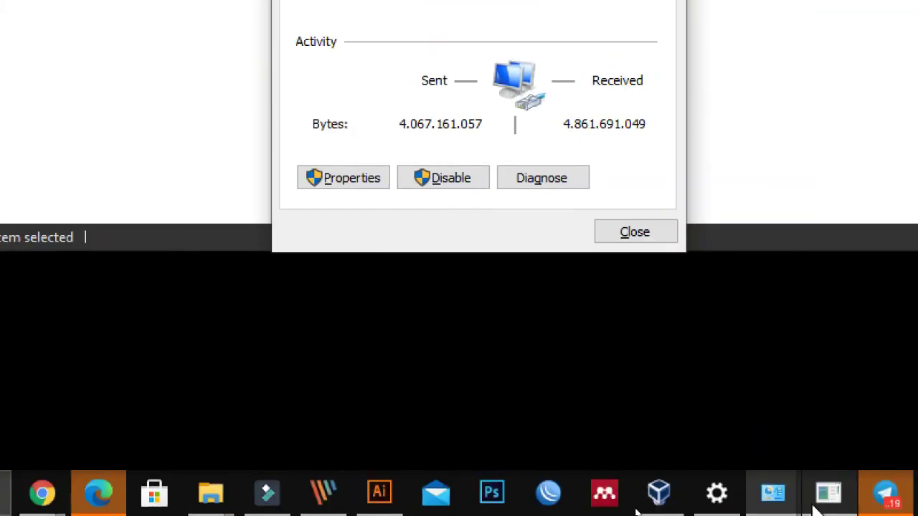
left_click(636, 502)
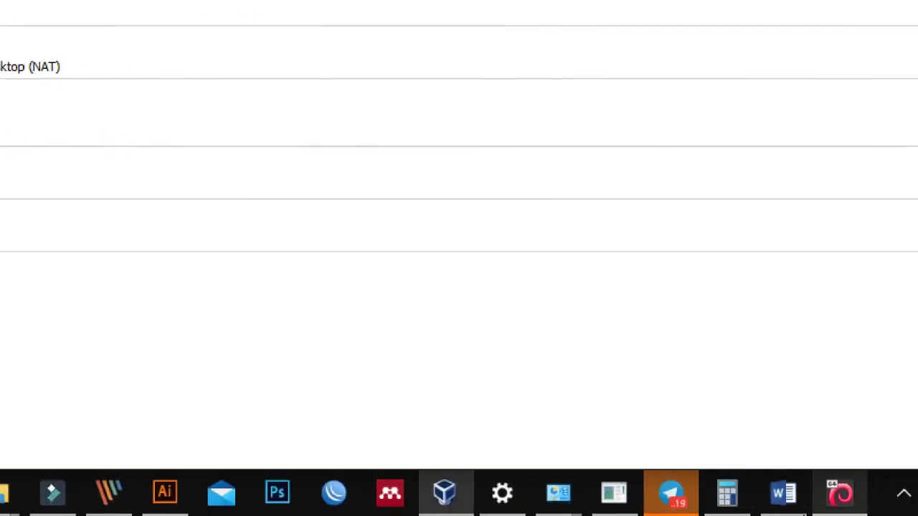
Step: Set the installer network to IP 200.200.200.253 with gateway 200.200.200.1 and continue to the summary
left_click(831, 492)
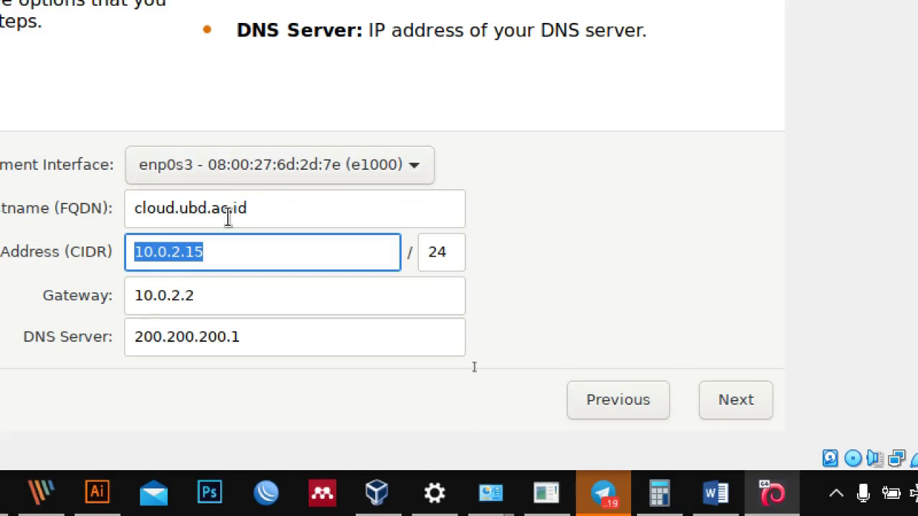
type("2")
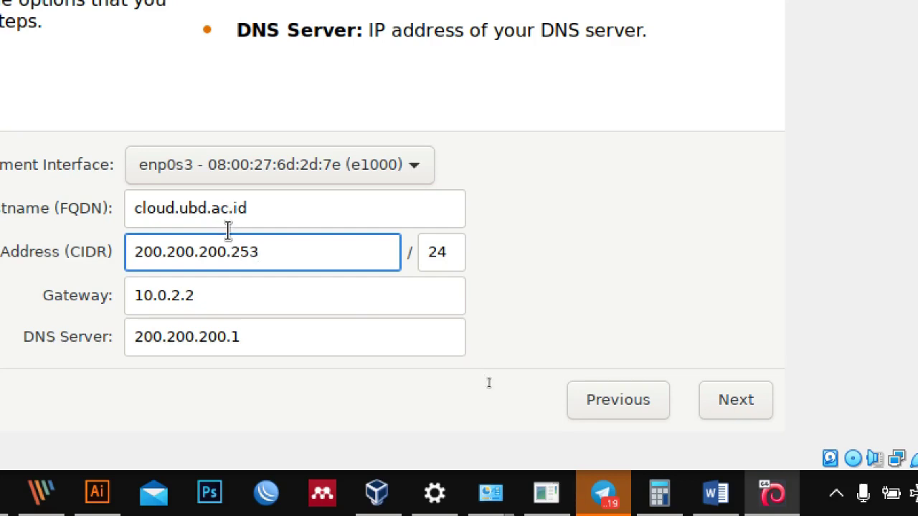
left_click(223, 305)
left_click_drag(222, 305, 103, 303)
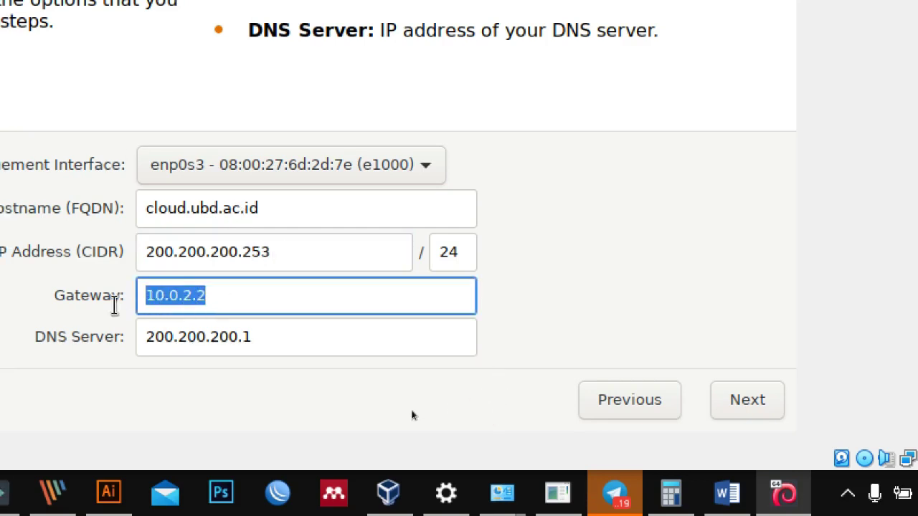
left_click_drag(290, 344, 133, 352)
key("ctrl+c")
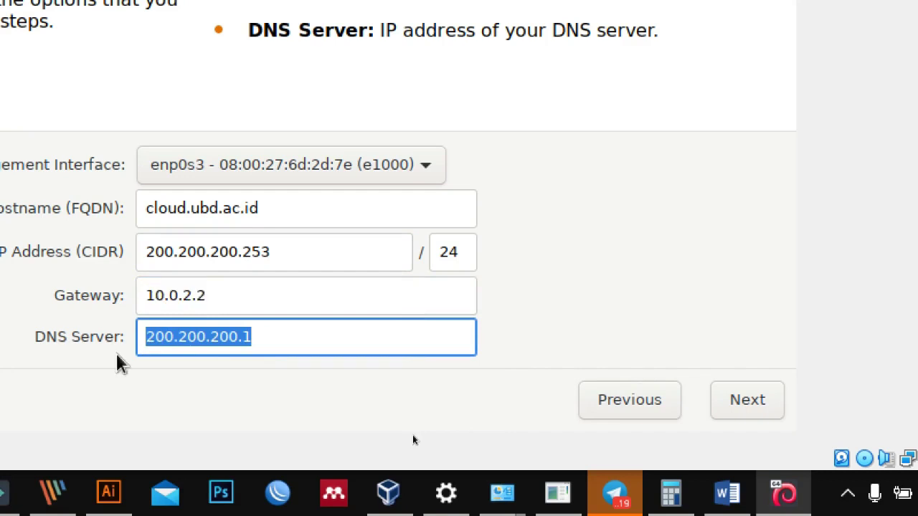
left_click(221, 296)
left_click_drag(221, 295, 112, 295)
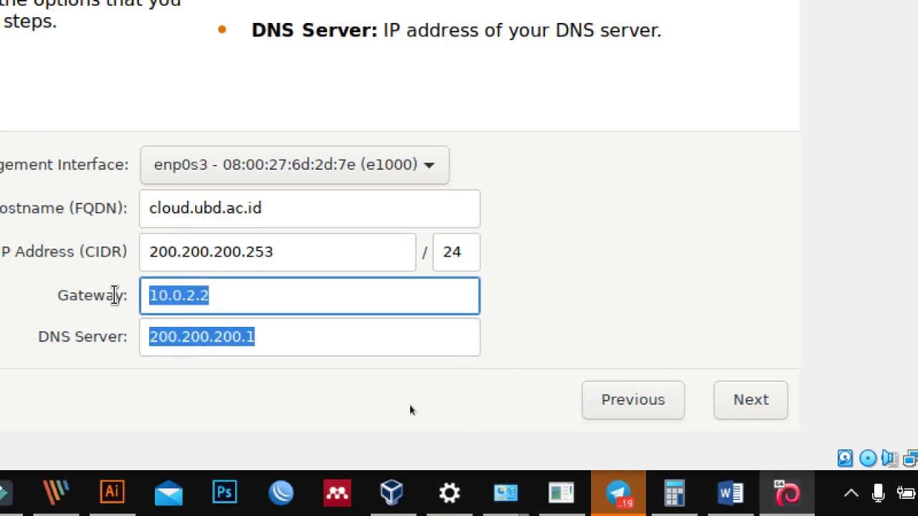
key("ctrl+v")
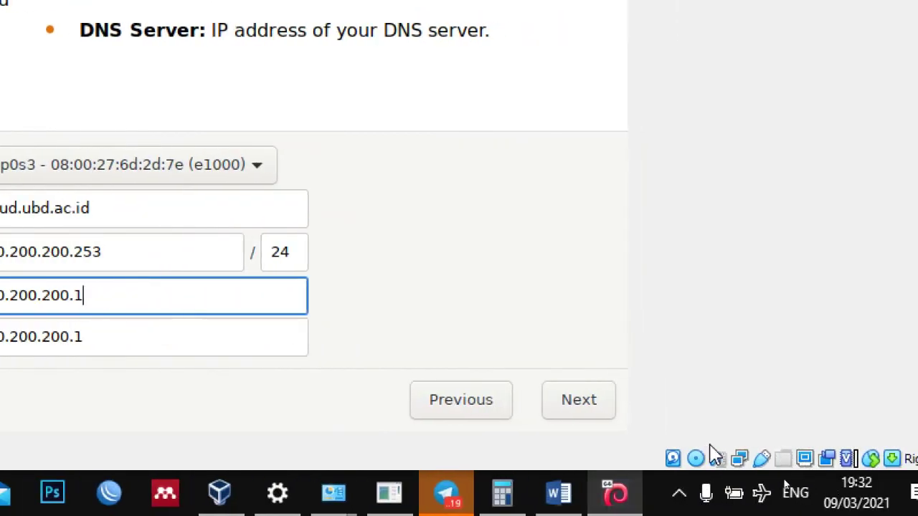
left_click(601, 401)
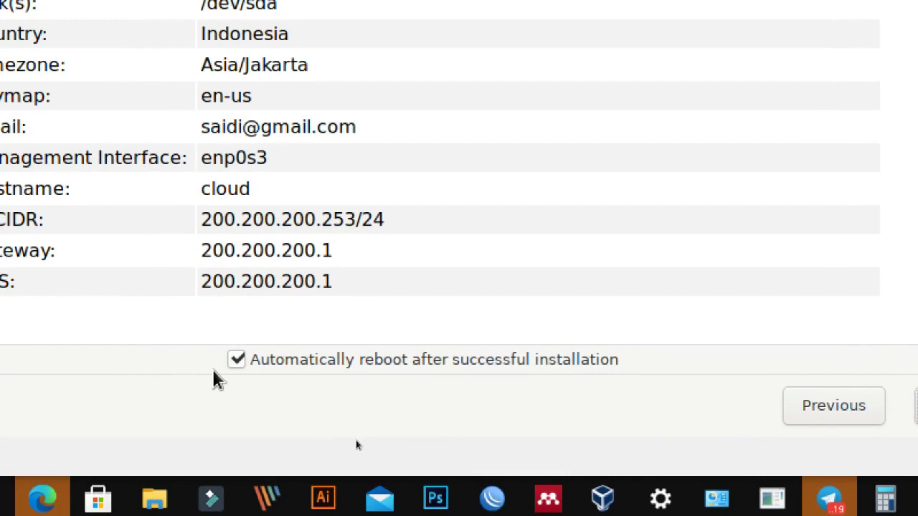
left_click(236, 361)
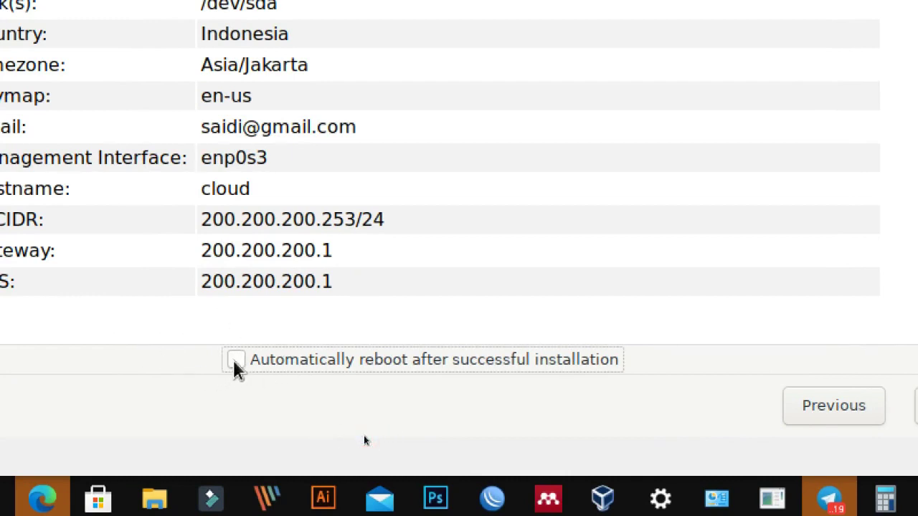
left_click(236, 361)
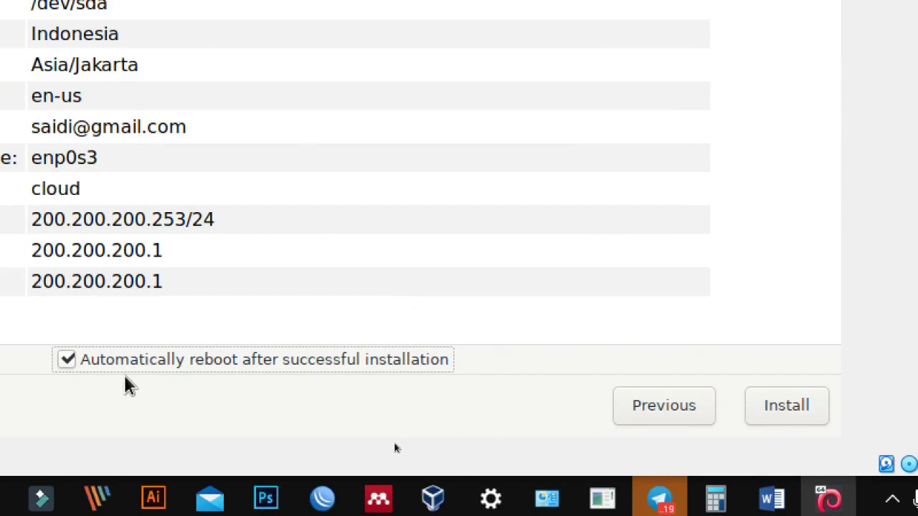
Step: Start the Proxmox VE installation from the summary so it begins extracting the base system
left_click(787, 416)
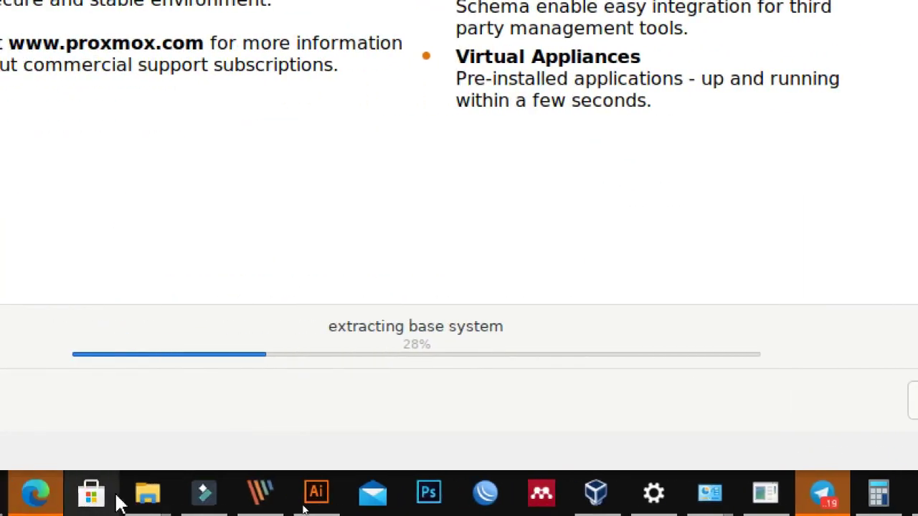
mouse_move(0, 502)
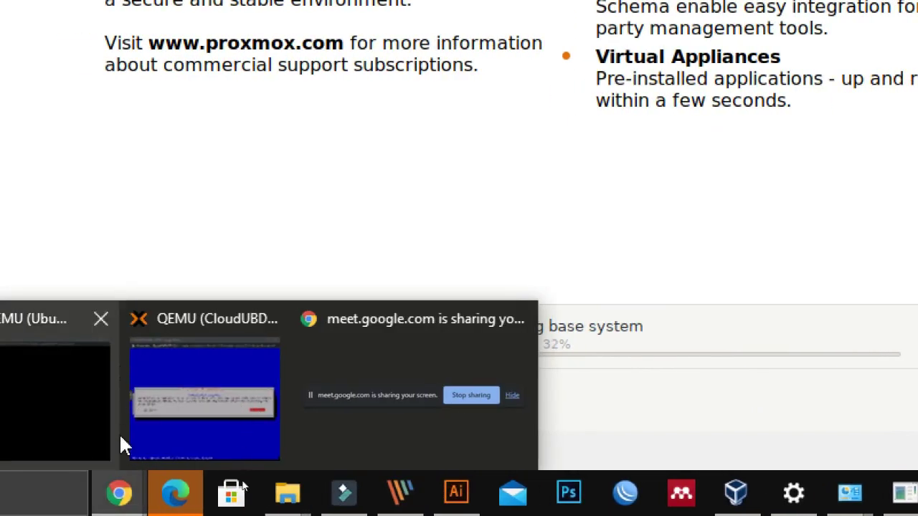
Step: Bring up the Cloud Computing folder and close the DATA (E:) Explorer window
mouse_move(286, 495)
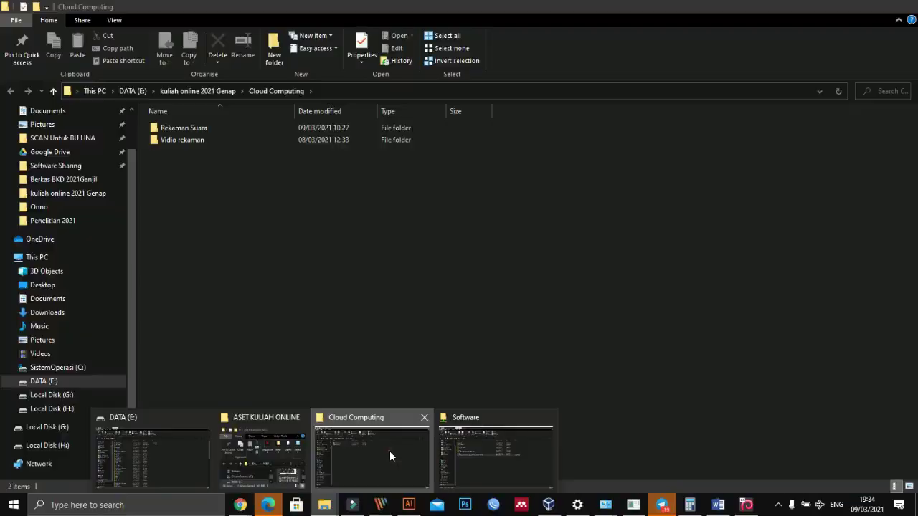
left_click(390, 456)
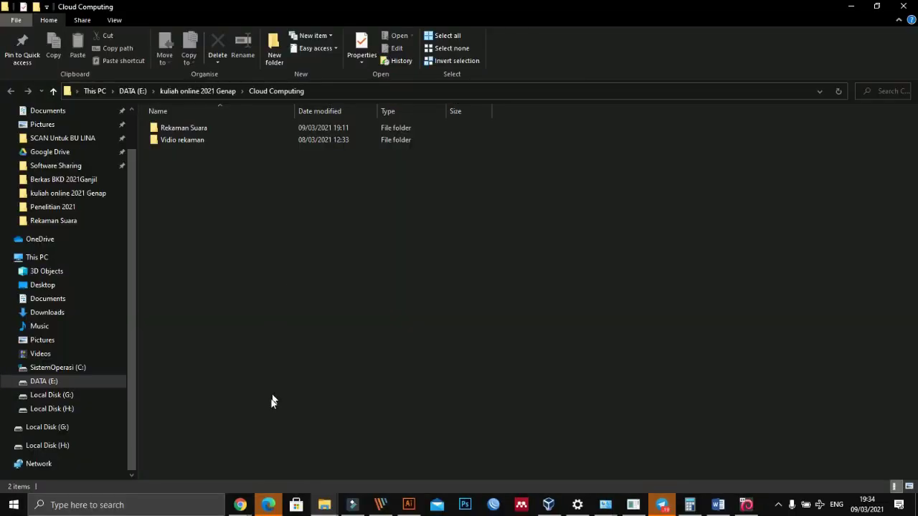
left_click(322, 507)
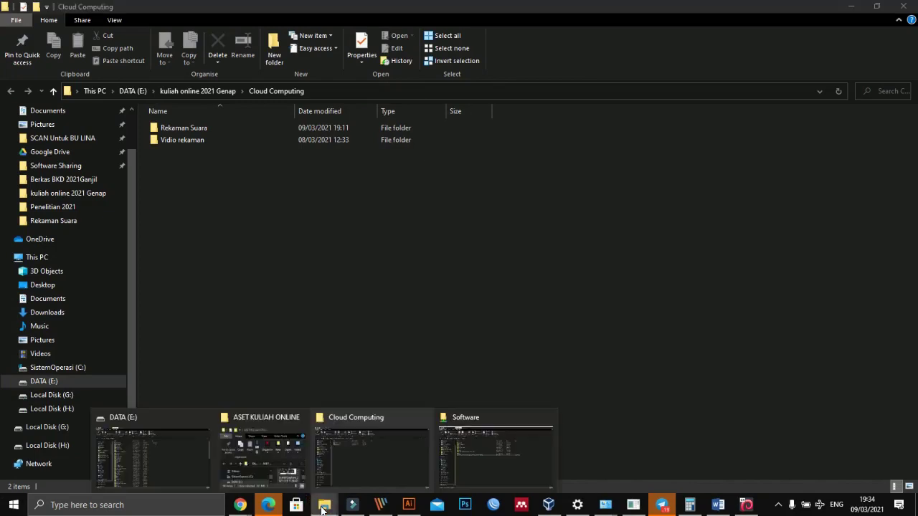
left_click(322, 507)
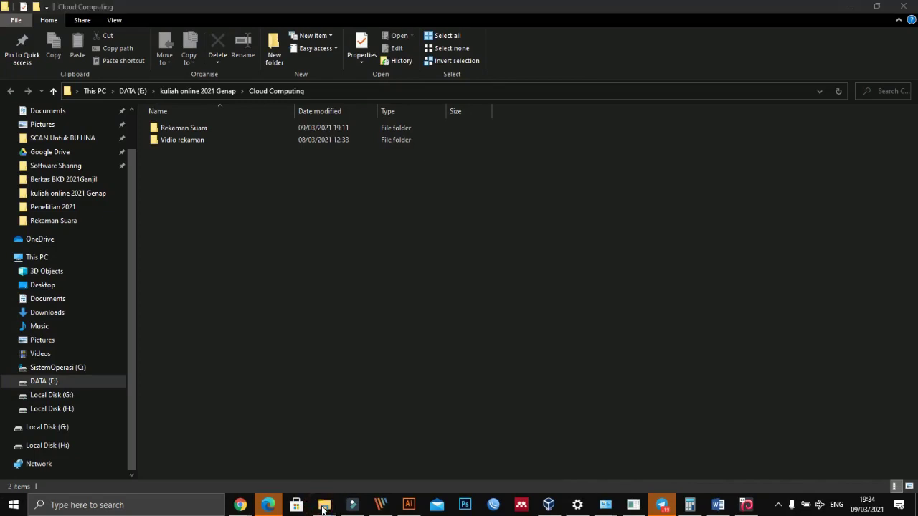
left_click(323, 507)
left_click(170, 467)
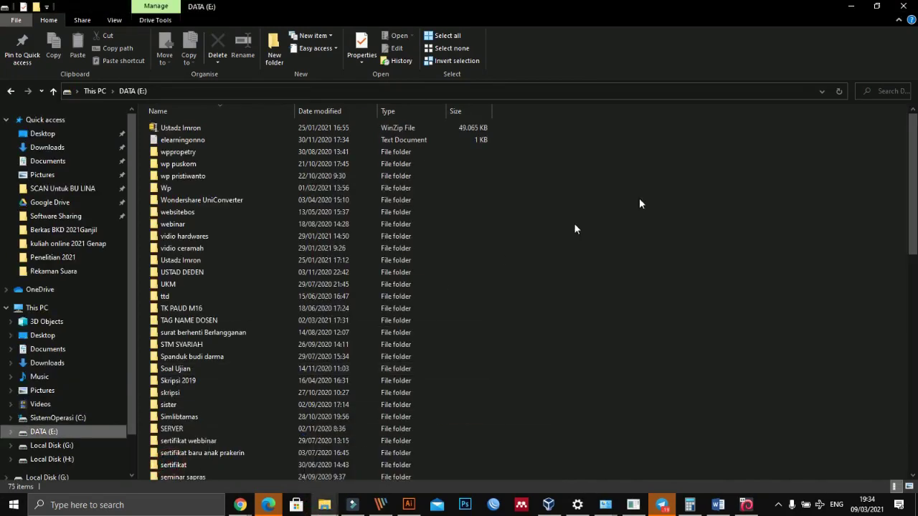
left_click(905, 6)
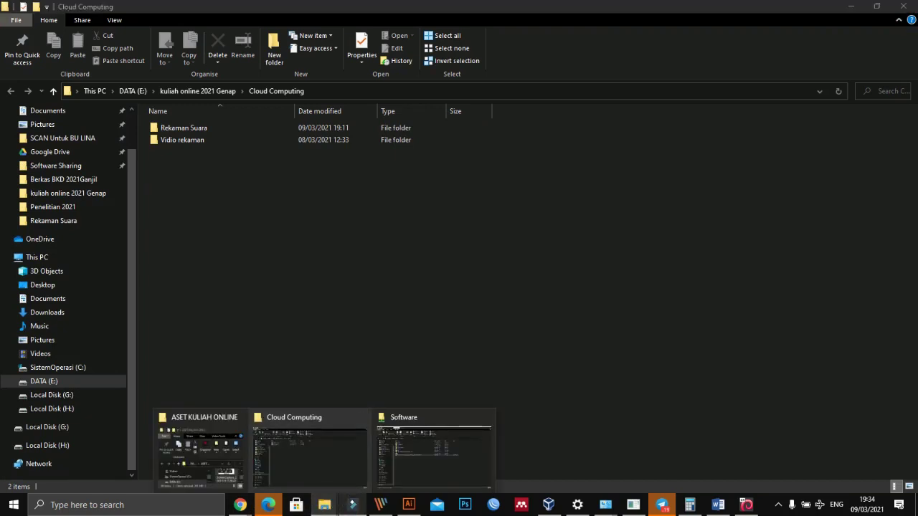
Step: Bring the Chrome window with the Proxmox web console to the front
mouse_move(345, 474)
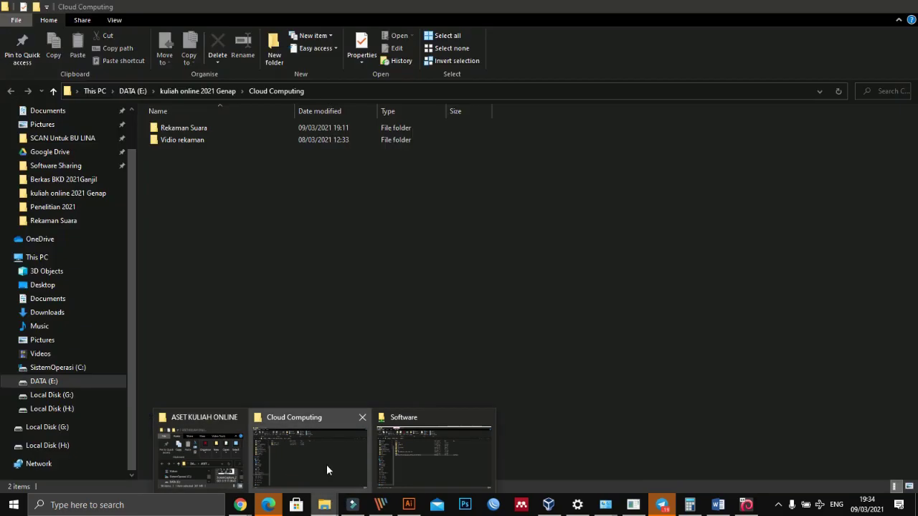
mouse_move(241, 505)
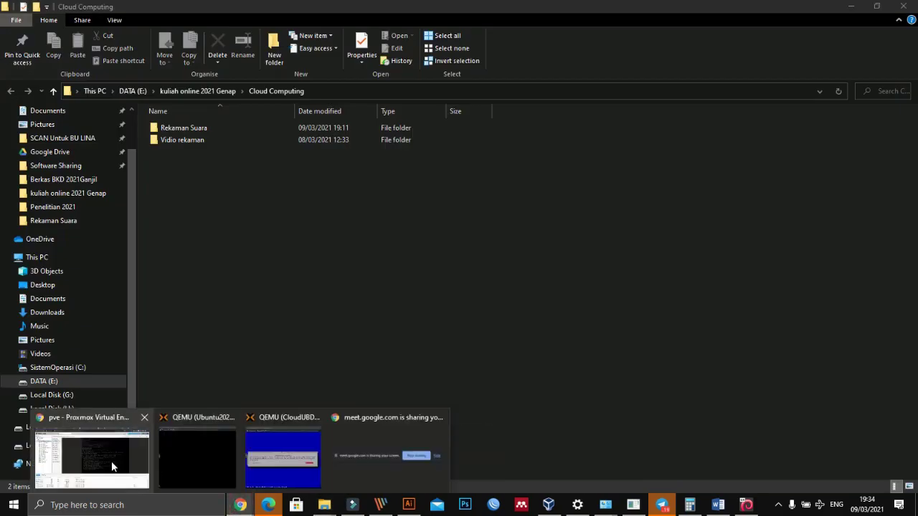
left_click(113, 466)
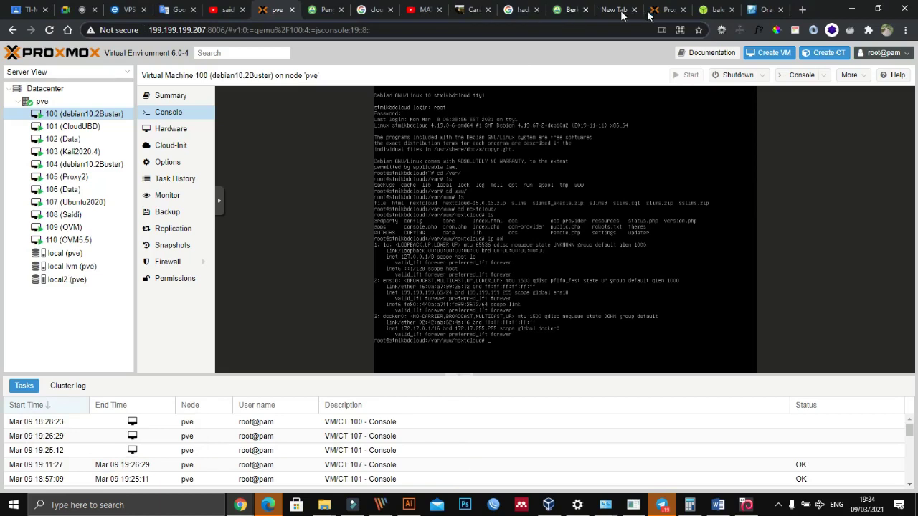
Step: Switch Chrome to the balenaEtcher page and save the Word report
left_click(704, 7)
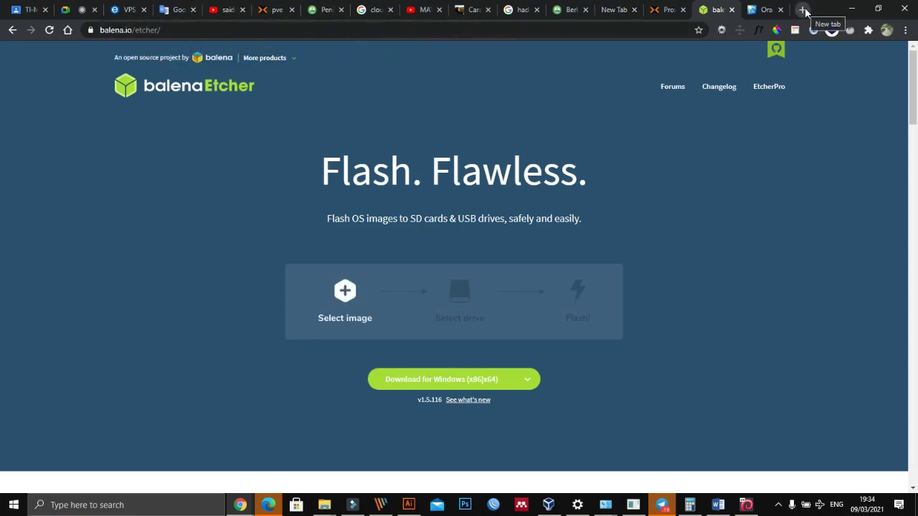
left_click(718, 505)
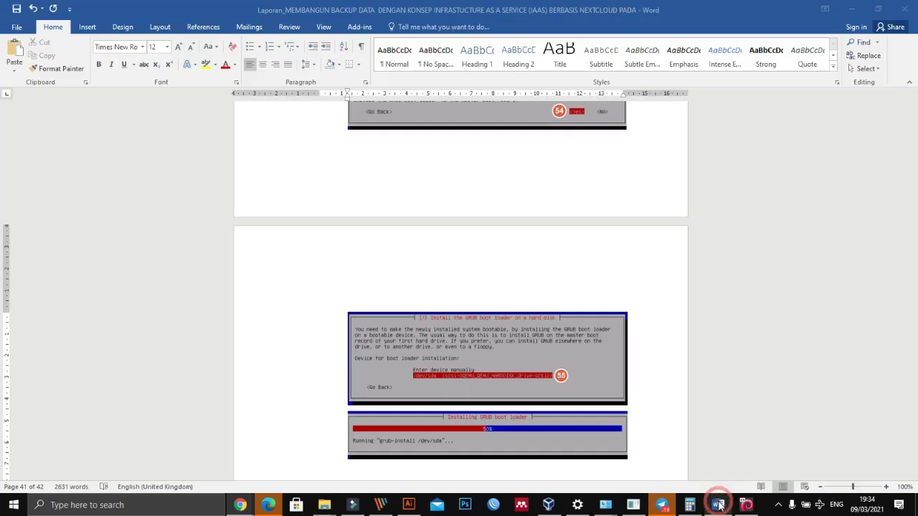
left_click(16, 9)
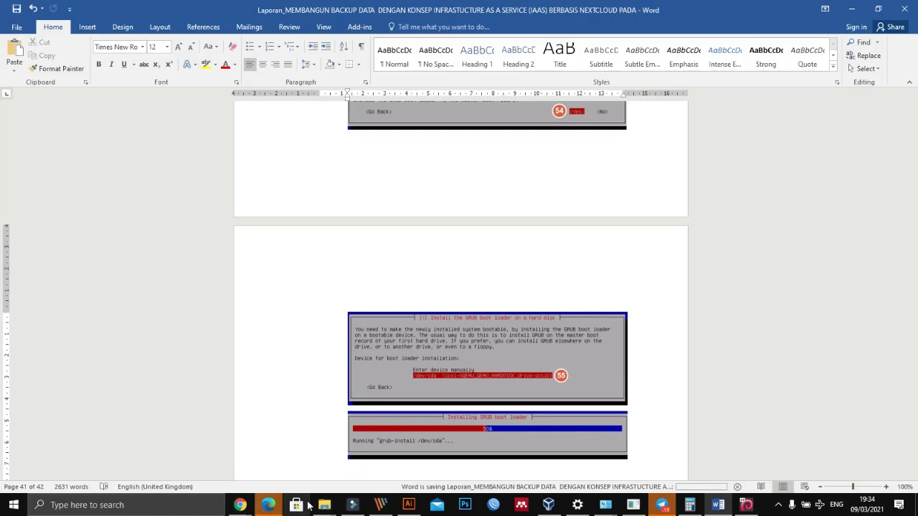
Step: Minimize Word and Chrome, then close the Cloud Computing folder window
left_click(852, 10)
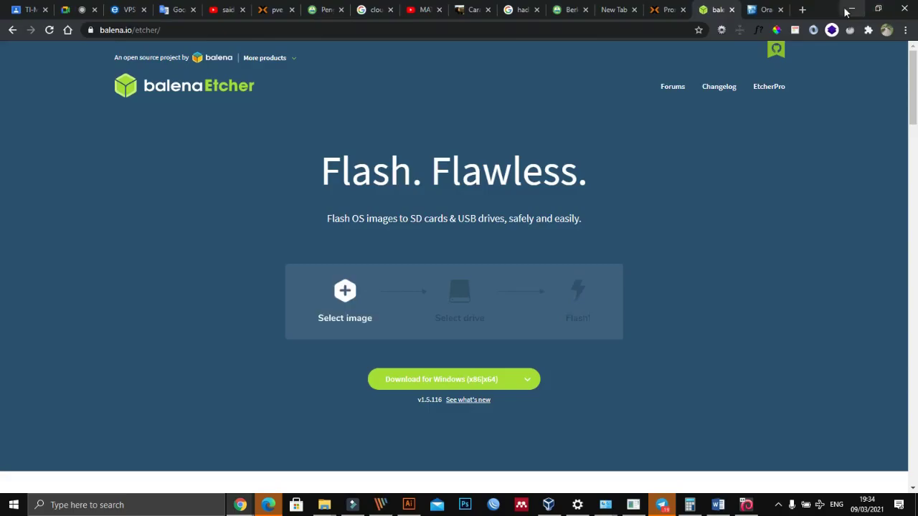
left_click(852, 12)
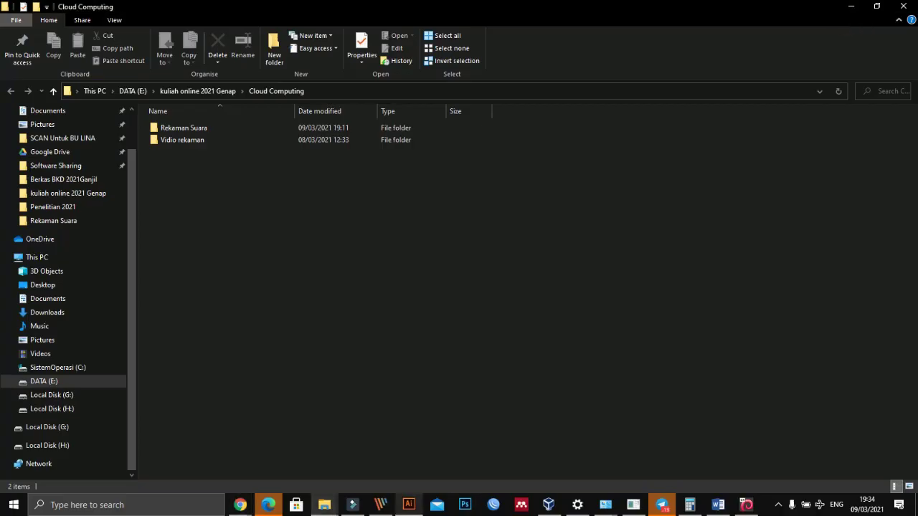
left_click(240, 504)
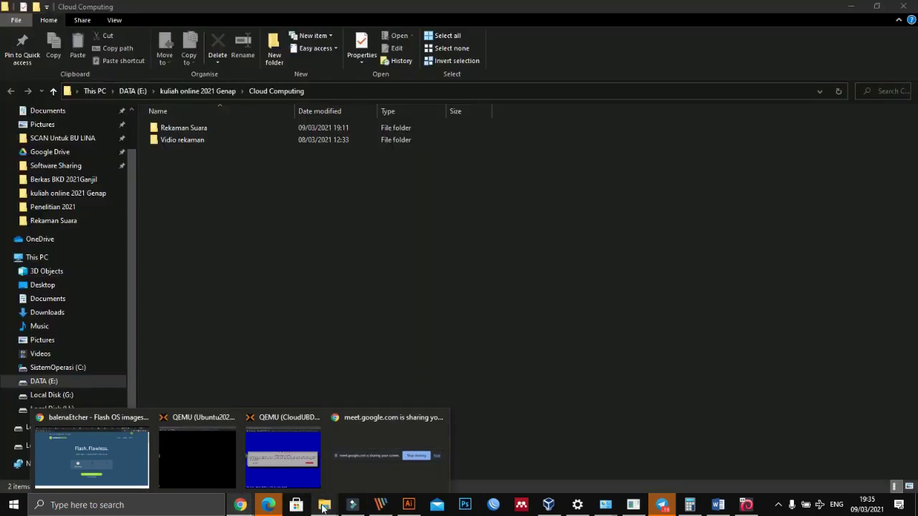
mouse_move(324, 503)
left_click(294, 470)
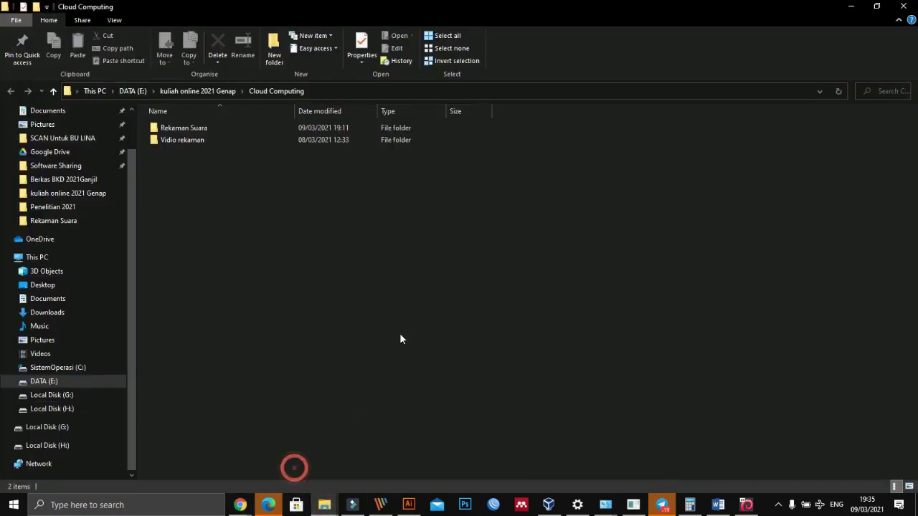
left_click(904, 8)
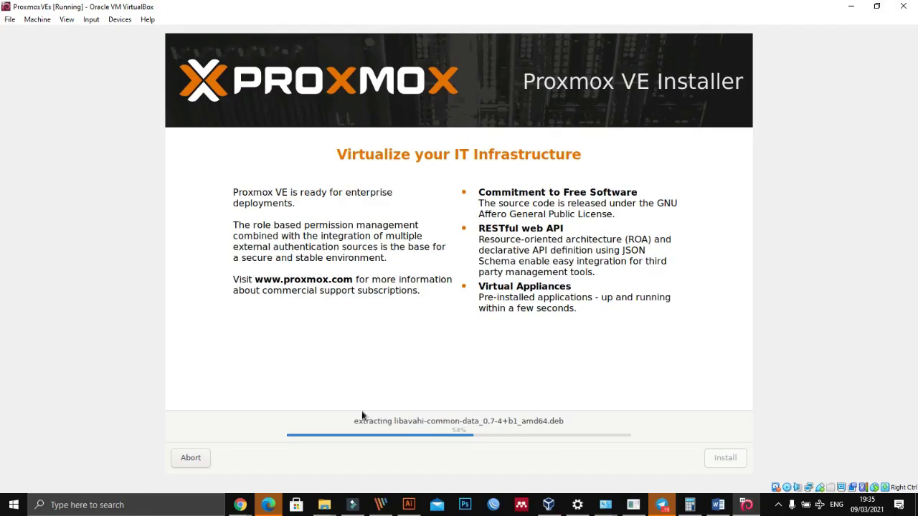
Step: Load google.com in Chrome and search for 'setting vt bisos di laptop'
mouse_move(240, 506)
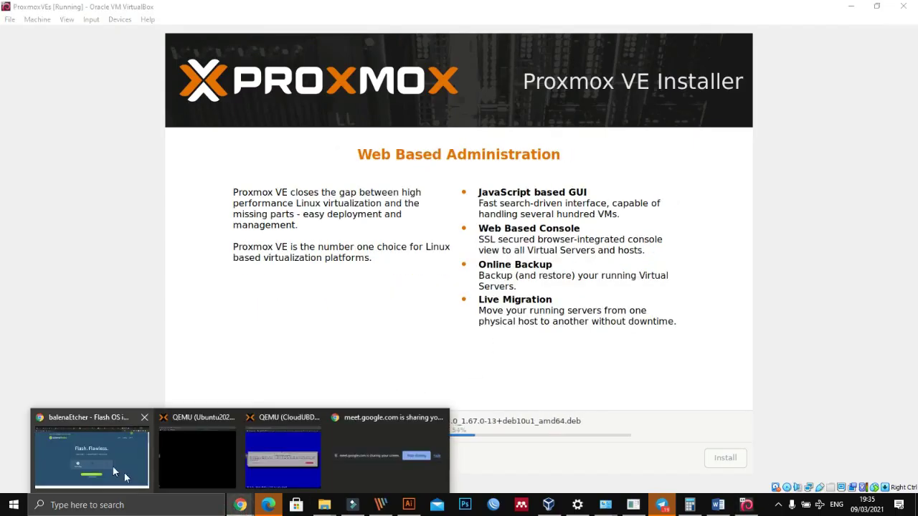
left_click(107, 461)
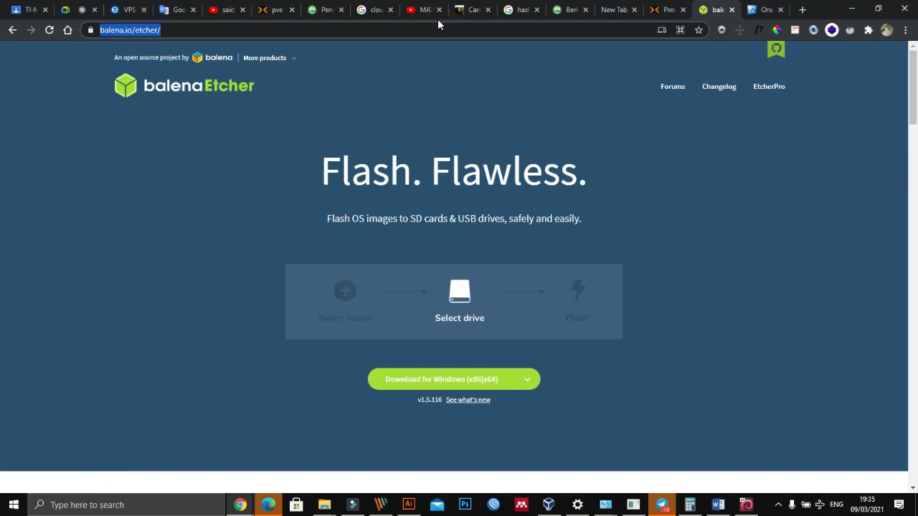
type("google.com")
key("Return")
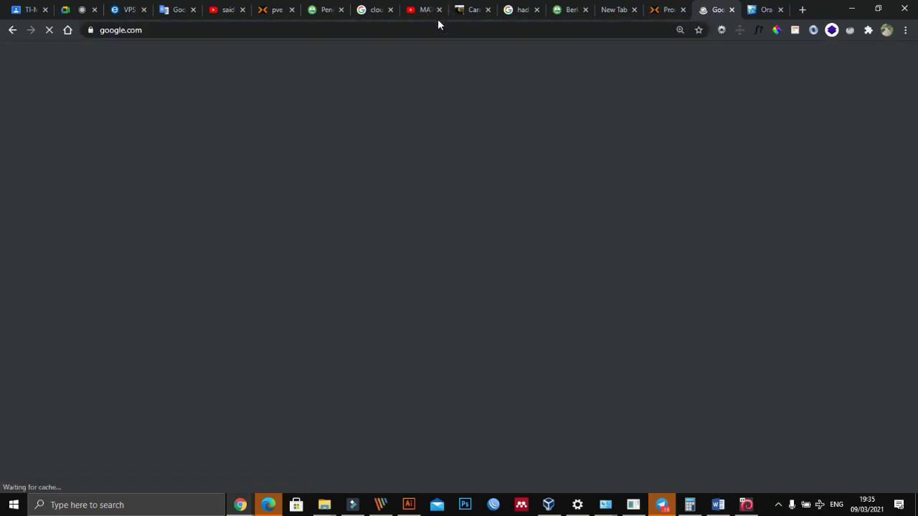
type("setting vt")
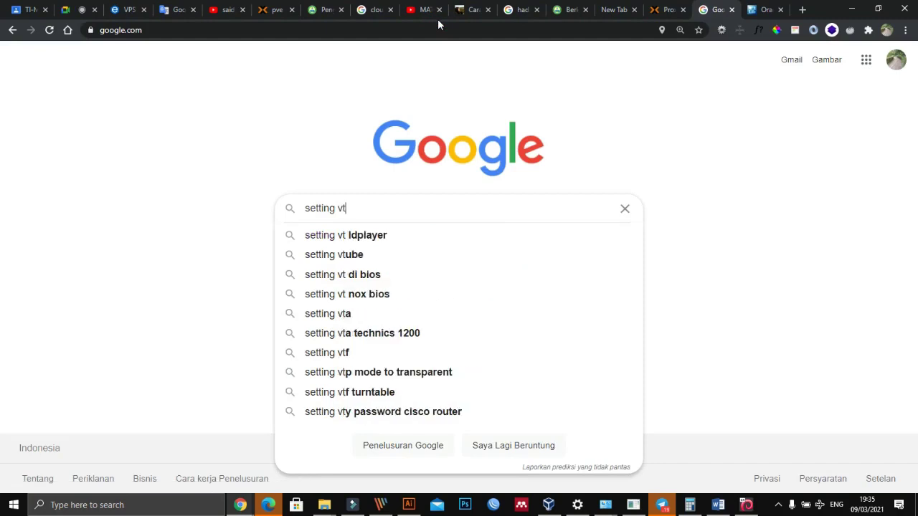
type(" bis")
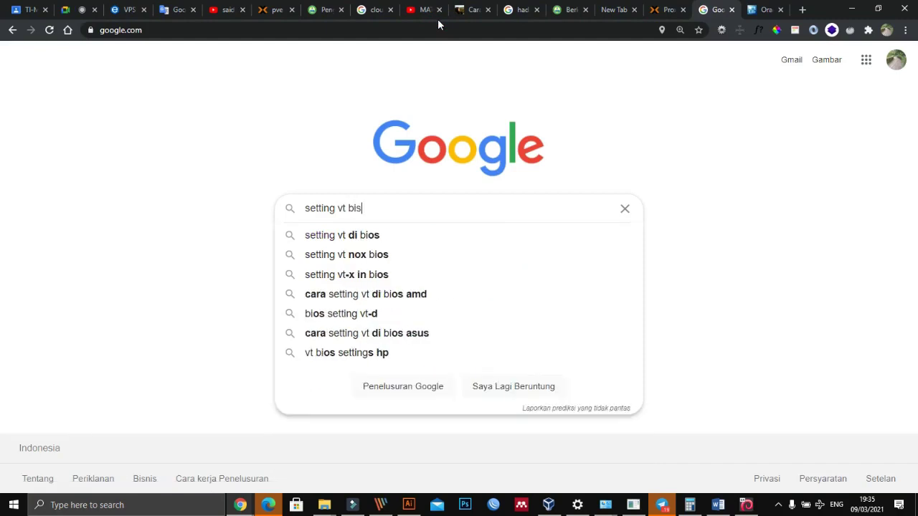
type("os di laptop")
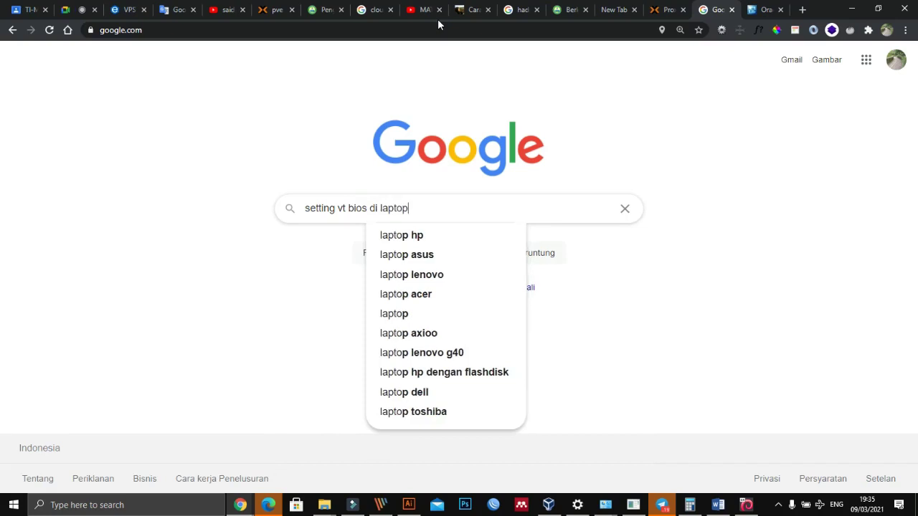
key("Return")
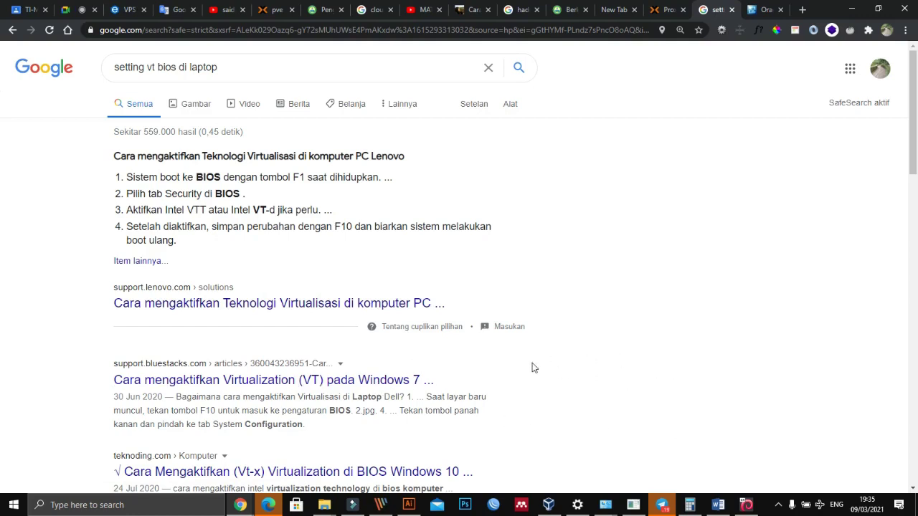
Step: Read through Lenovo's article on enabling virtualization in BIOS, then switch to the Proxmox VE tab
left_click(212, 304)
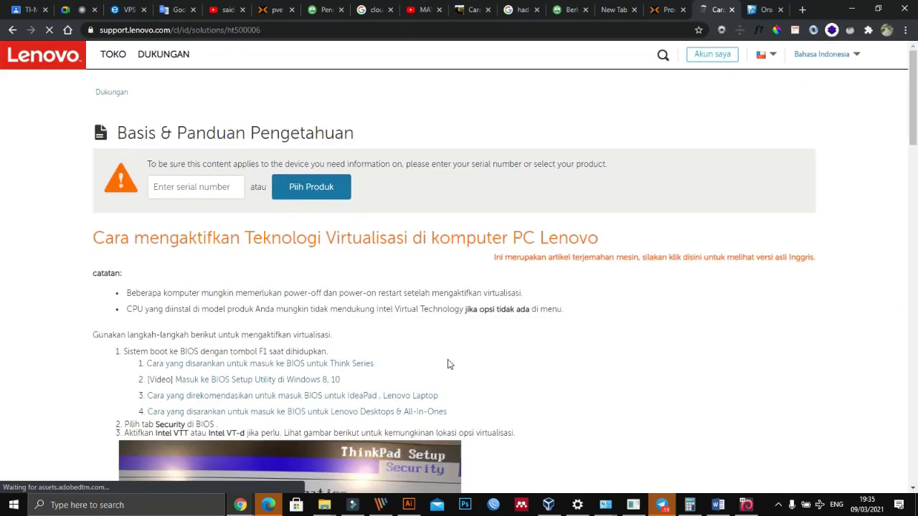
scroll(449, 362, "down", 4)
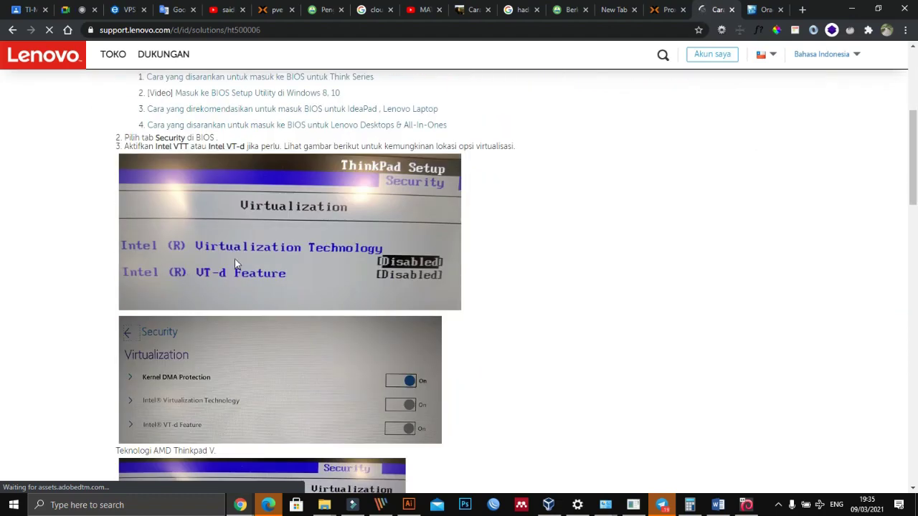
scroll(225, 265, "down", 1)
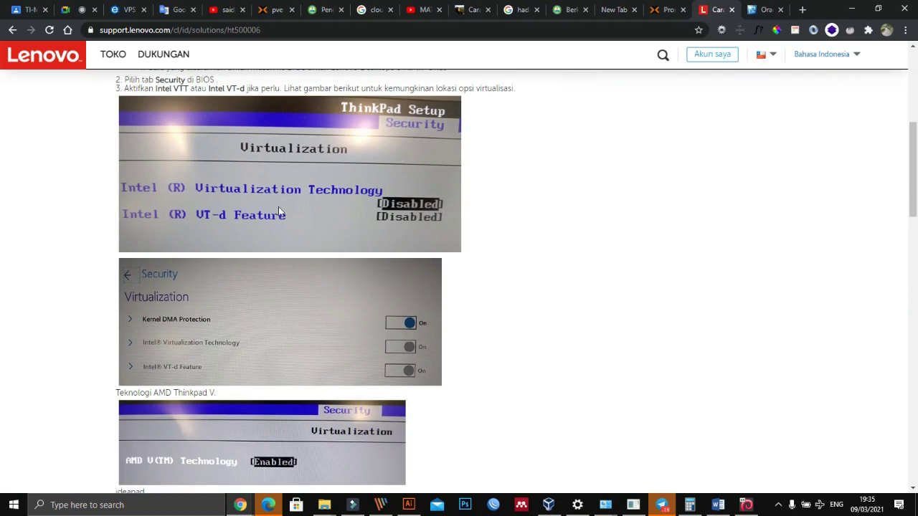
scroll(388, 313, "down", 1)
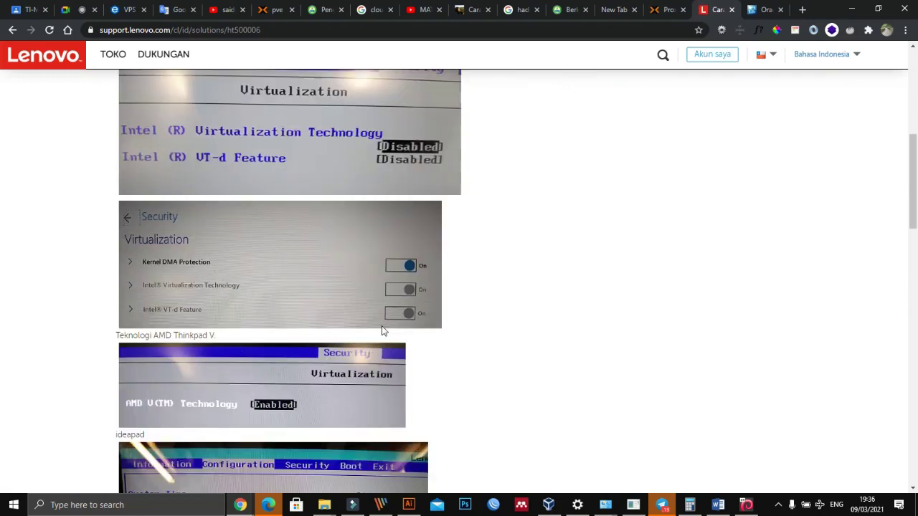
scroll(415, 285, "down", 3)
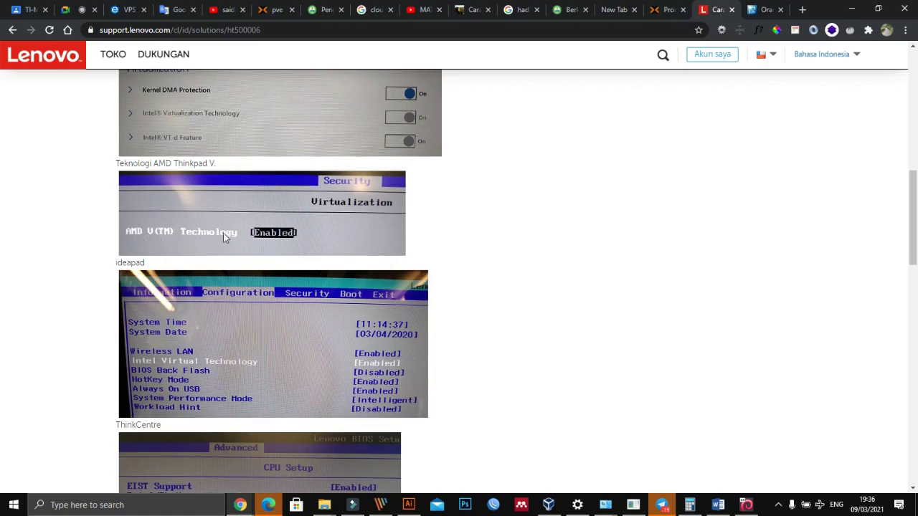
scroll(328, 261, "down", 1)
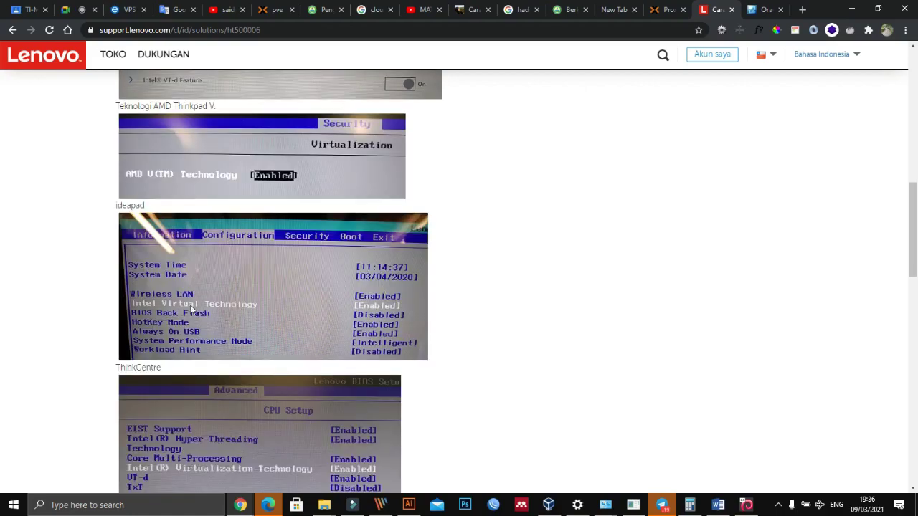
scroll(357, 337, "down", 3)
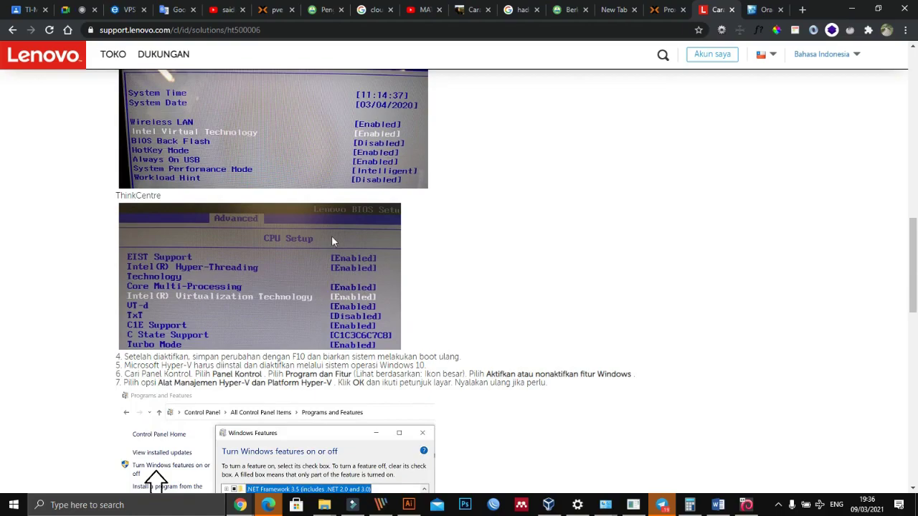
scroll(335, 248, "up", 2)
scroll(315, 387, "down", 1)
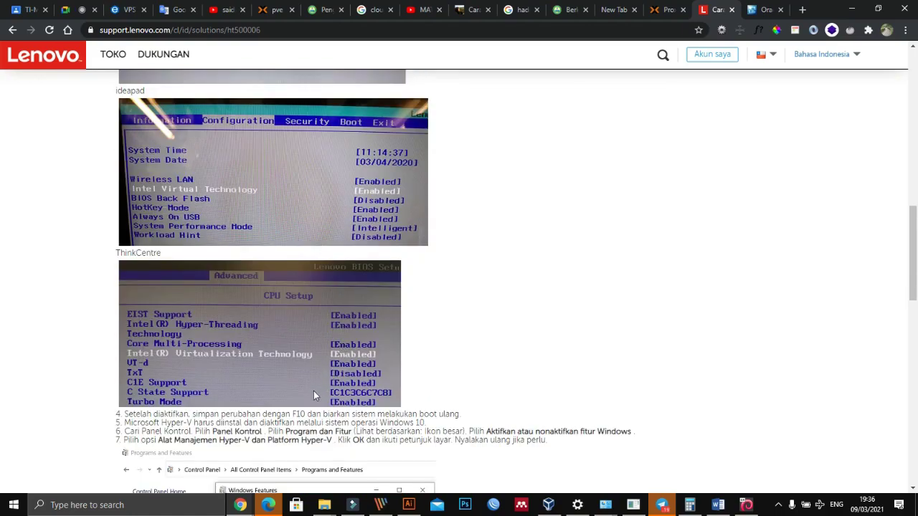
scroll(379, 349, "down", 1)
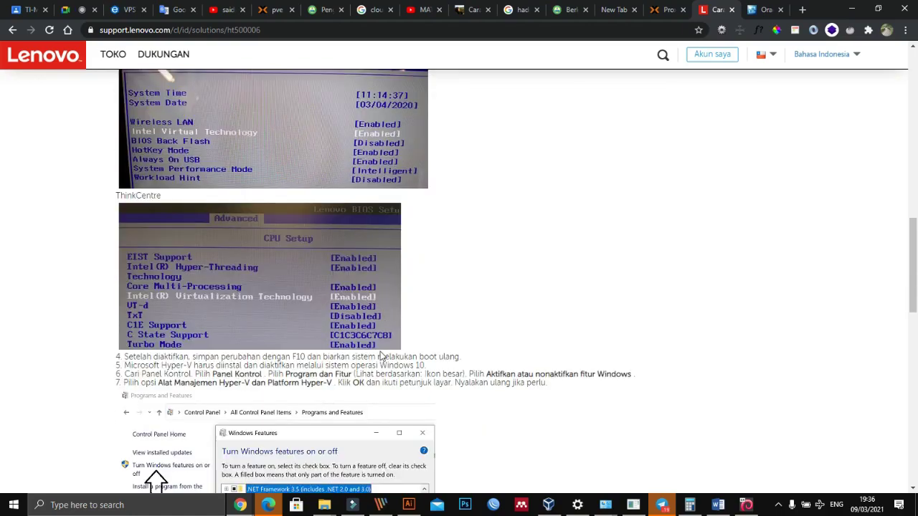
scroll(388, 351, "down", 3)
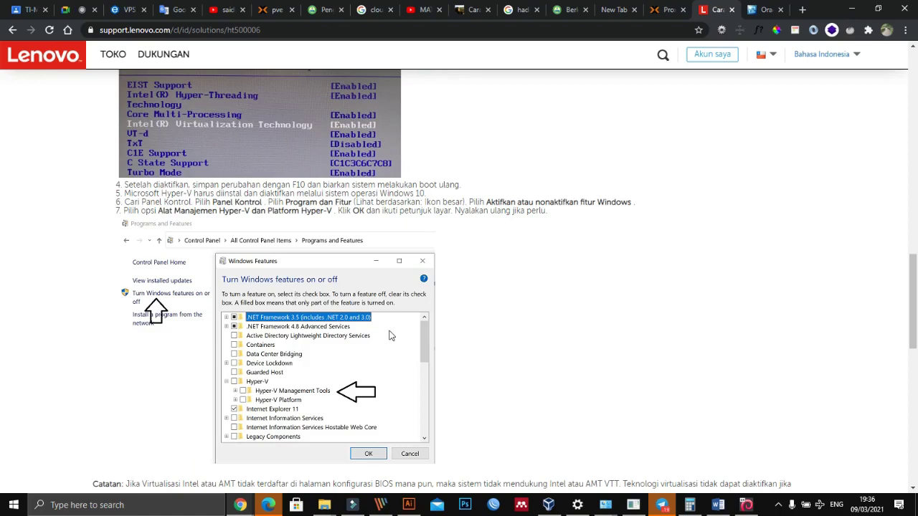
scroll(391, 334, "down", 7)
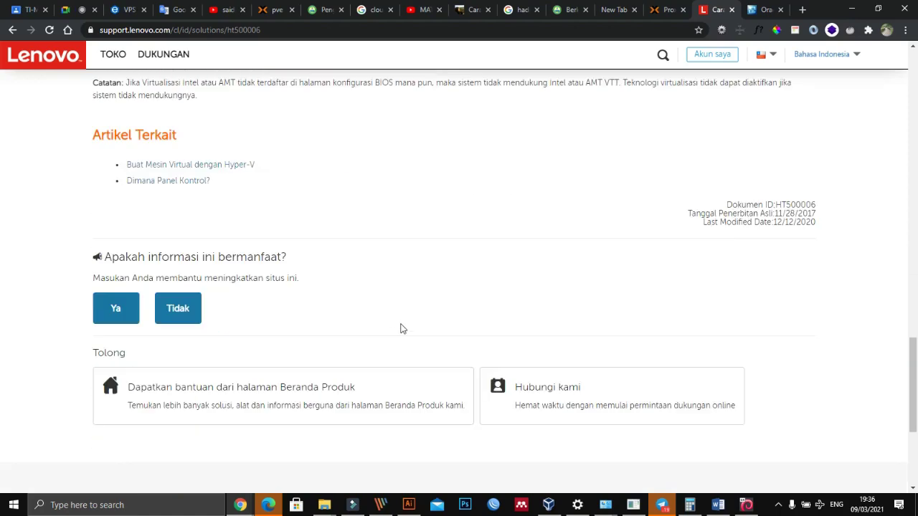
scroll(402, 329, "up", 1)
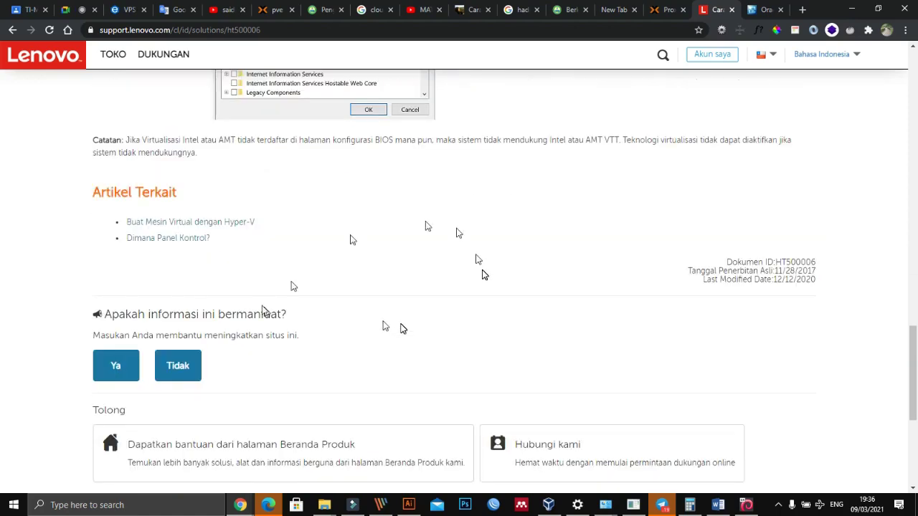
left_click(665, 11)
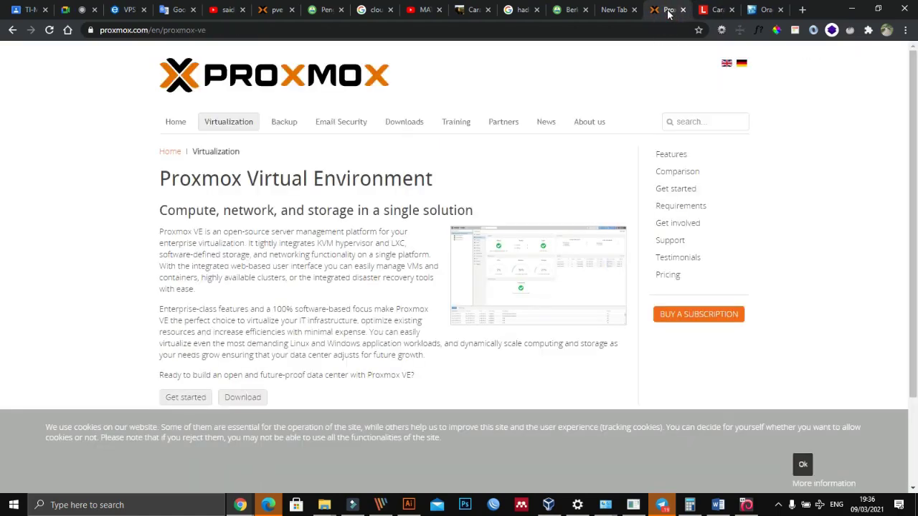
Step: Switch to the Google Meet tab in Chrome
left_click(76, 12)
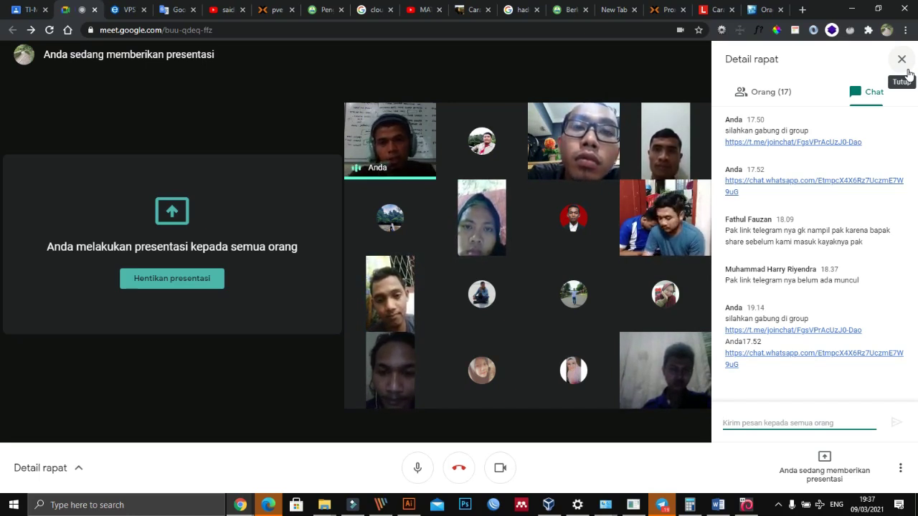
Step: Check the VirtualBox installer, then bring up the Proxmox VE web console for VM 100
left_click(748, 506)
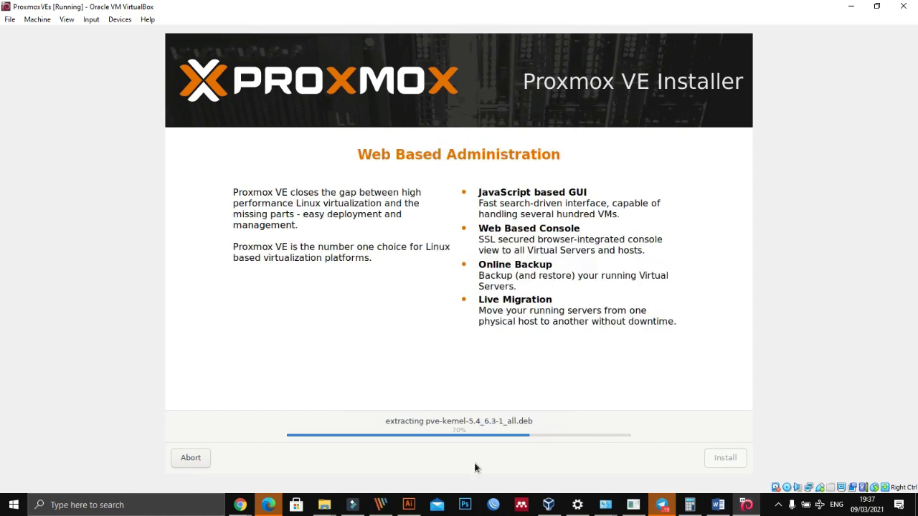
left_click(240, 505)
left_click(94, 463)
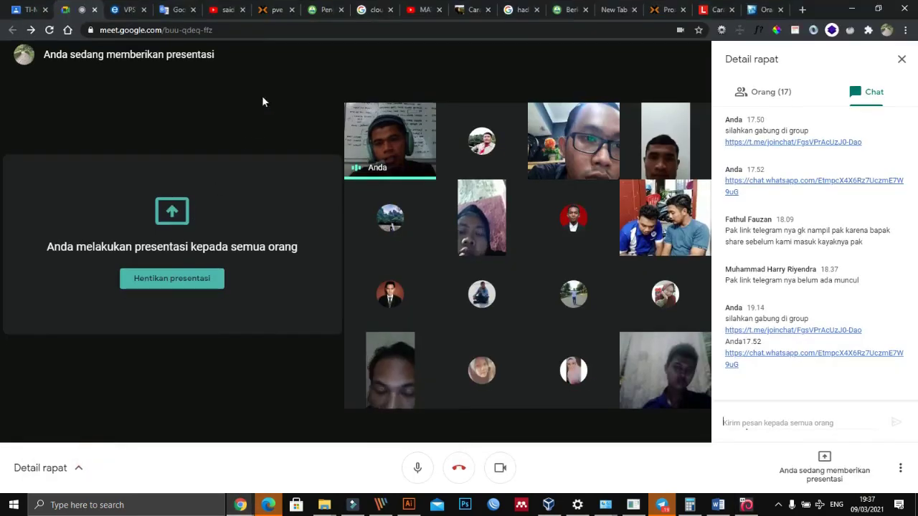
left_click(263, 10)
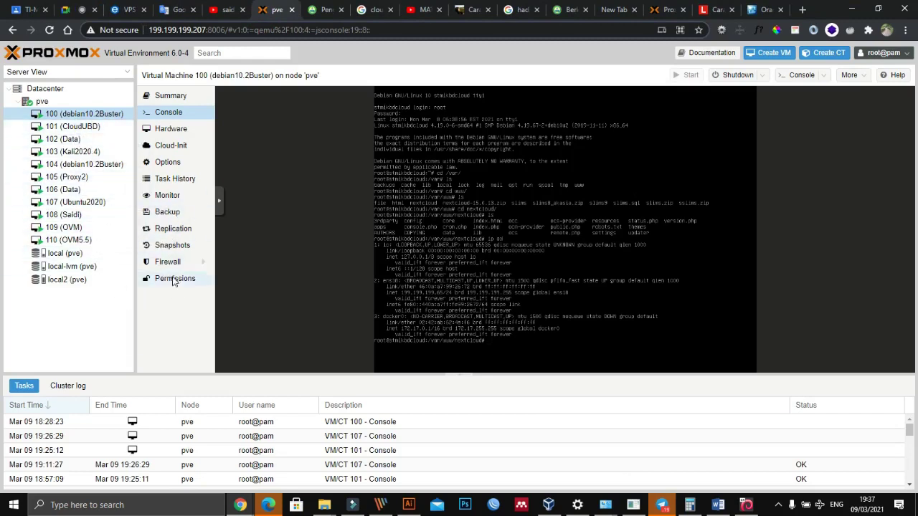
Step: Browse the local and local2 storages to list local2's four VZDump backups, and check VM 100's actions
left_click(86, 253)
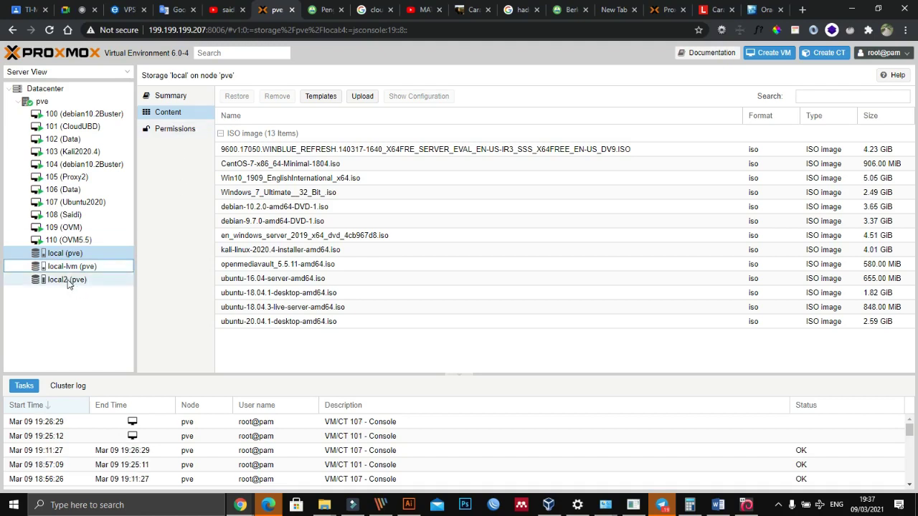
left_click(69, 280)
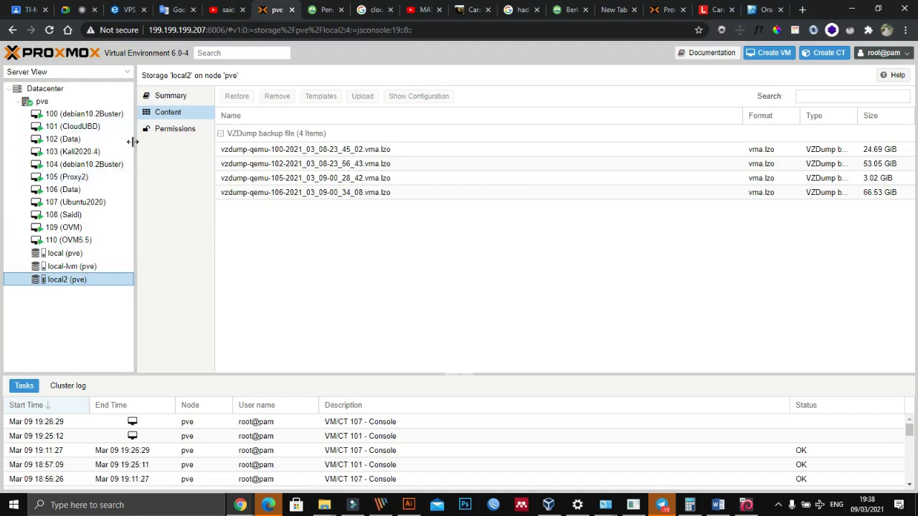
right_click(91, 118)
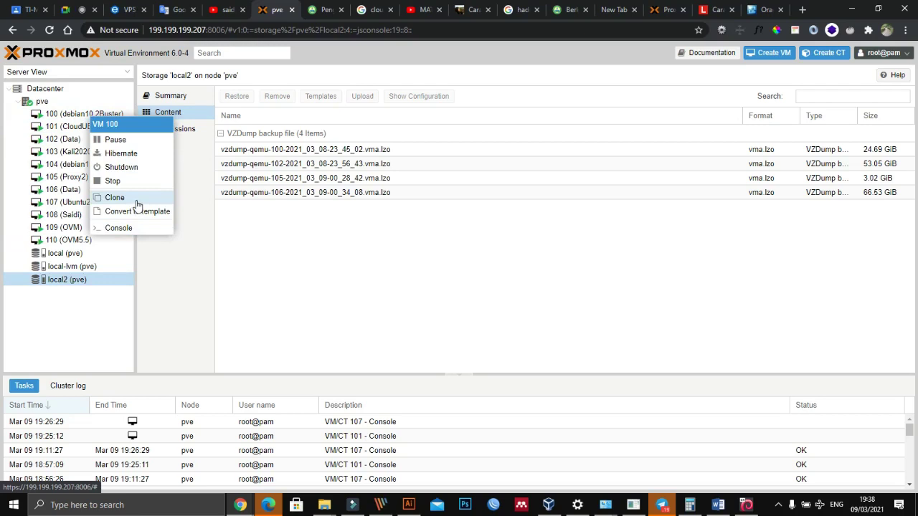
left_click(395, 285)
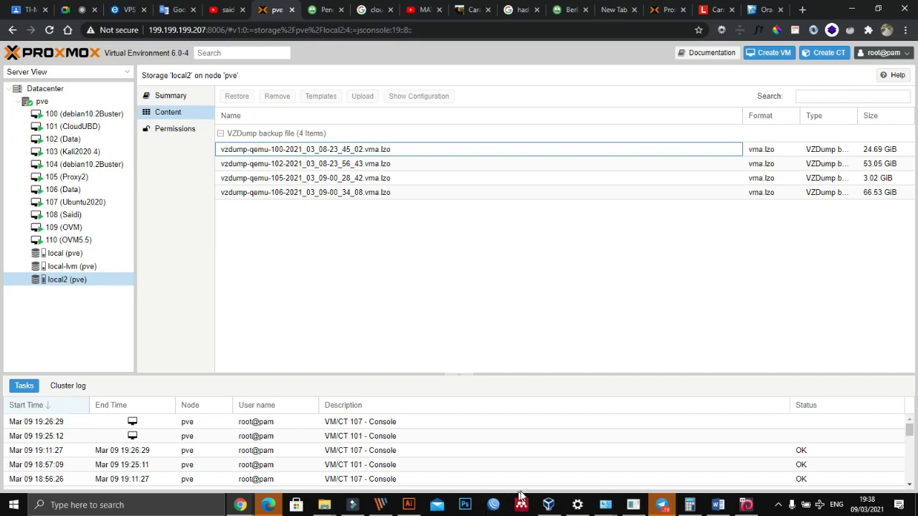
left_click(549, 505)
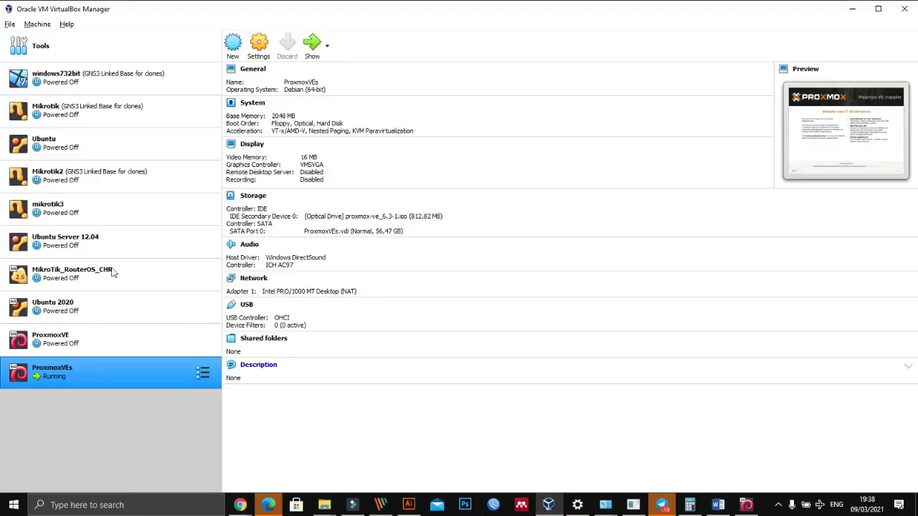
Step: Look over the windows732bit VM's actions, then maximize and restore the VirtualBox Manager window
left_click(49, 77)
right_click(49, 77)
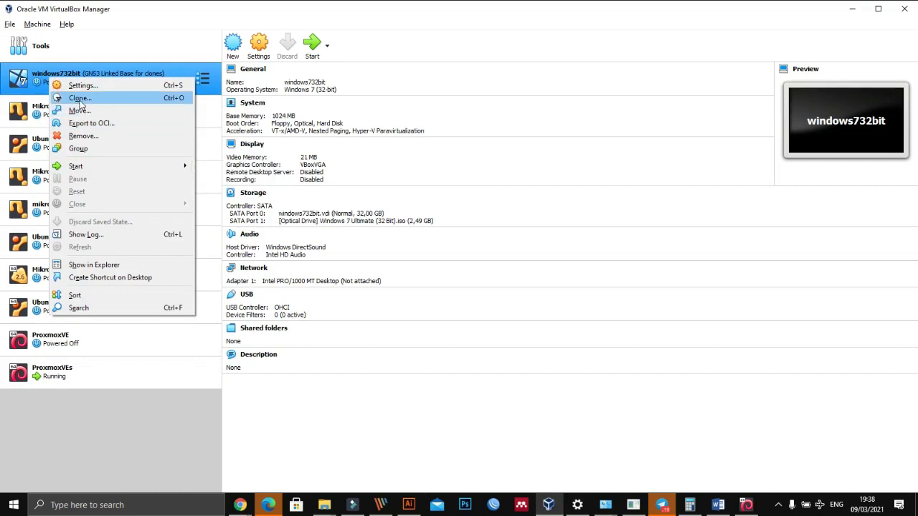
left_click(382, 426)
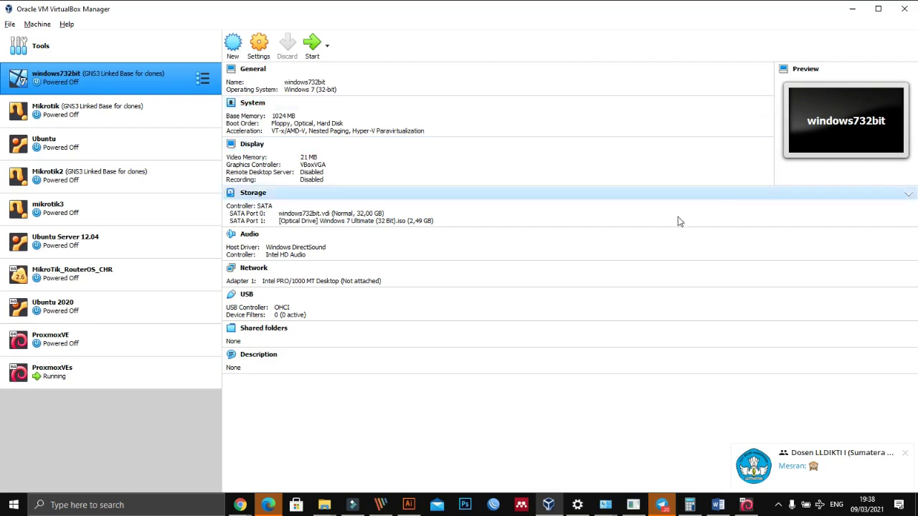
left_click(881, 15)
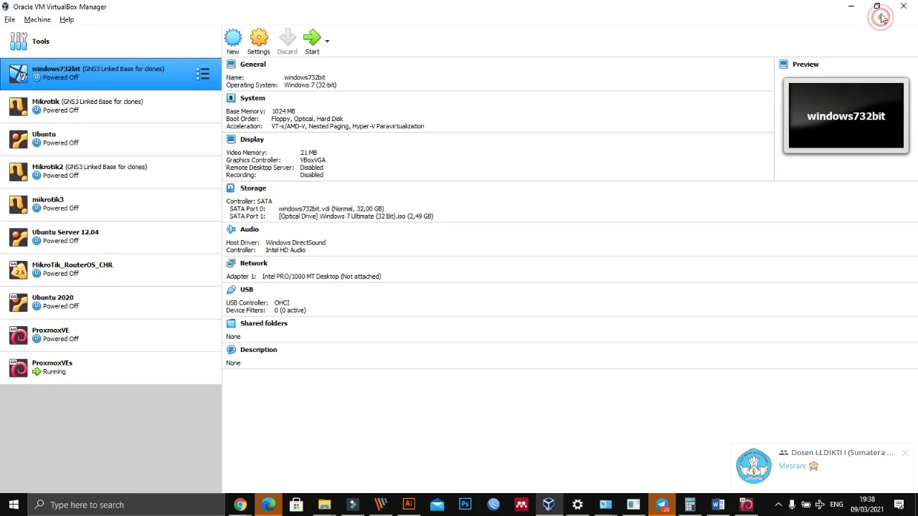
left_click(876, 6)
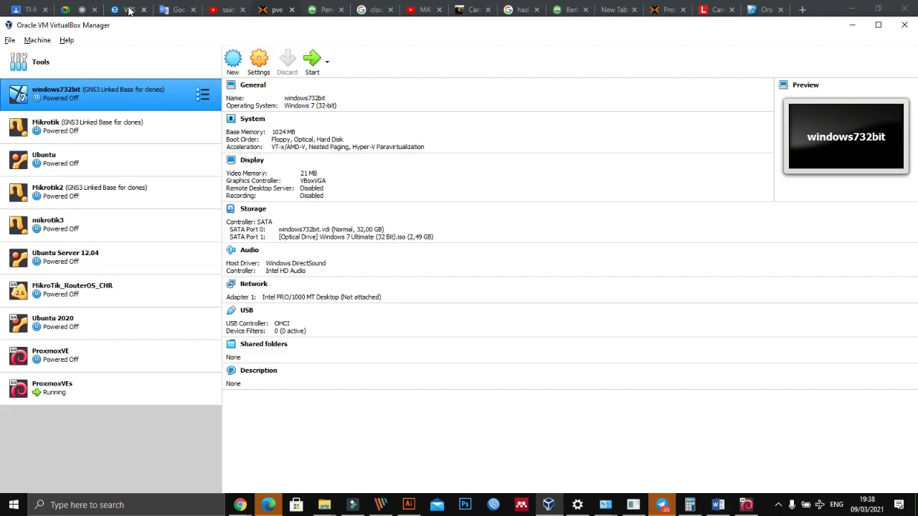
Step: Bring Chrome forward on the exabytes VPS Linux price list tab
left_click(129, 10)
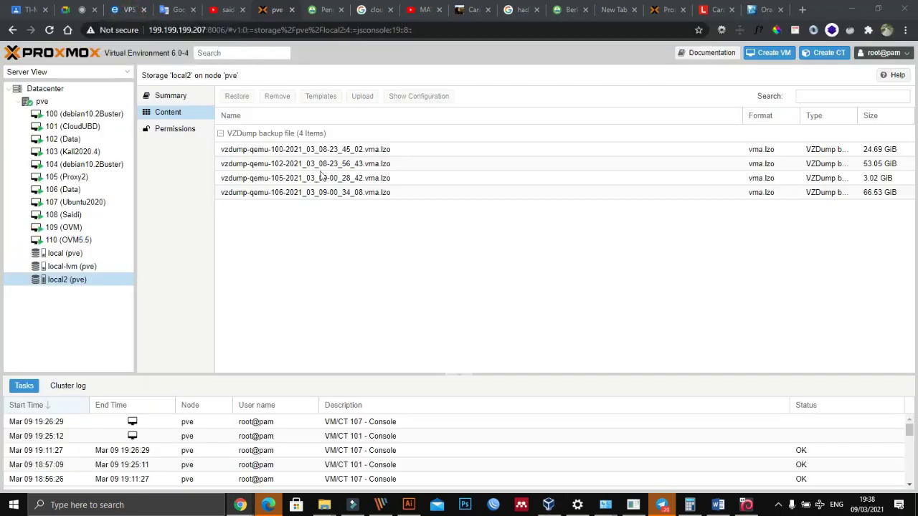
left_click(129, 10)
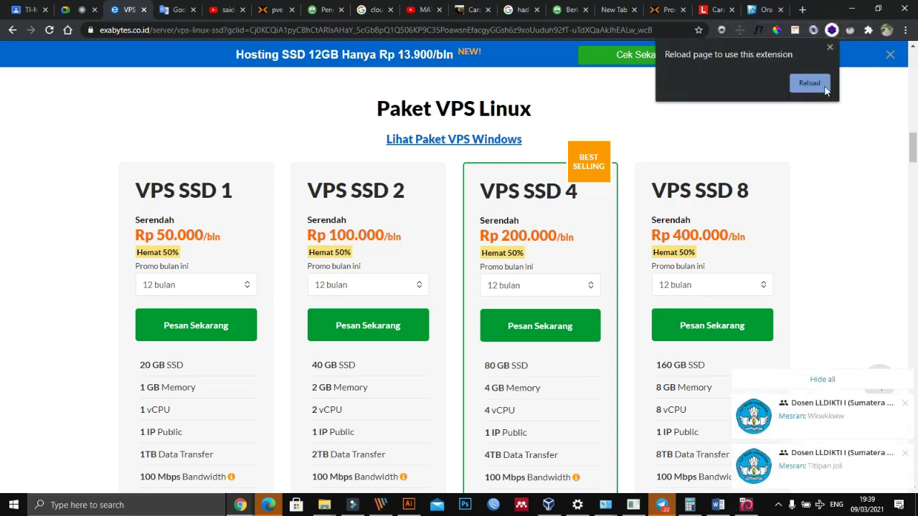
Step: Reload the exabytes VPS page and show Wappalyzer's detected technologies
left_click(819, 84)
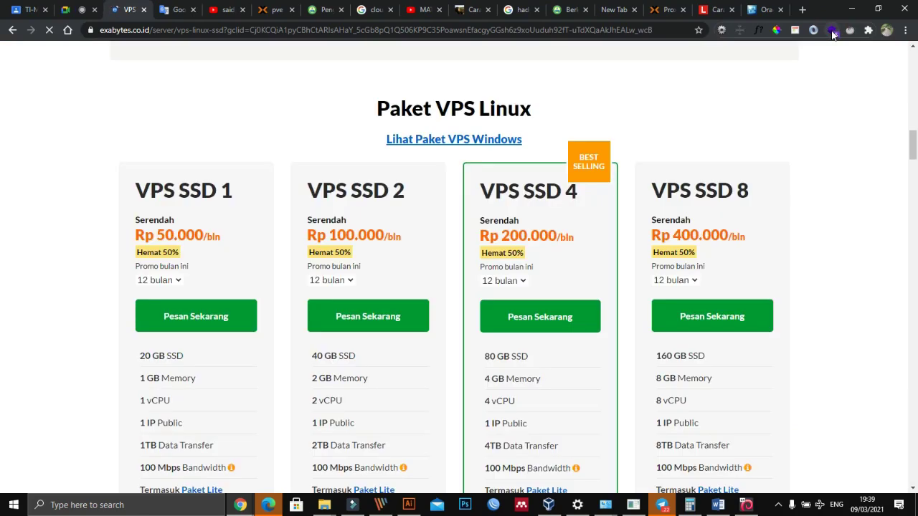
left_click(832, 31)
left_click(832, 31)
left_click(832, 32)
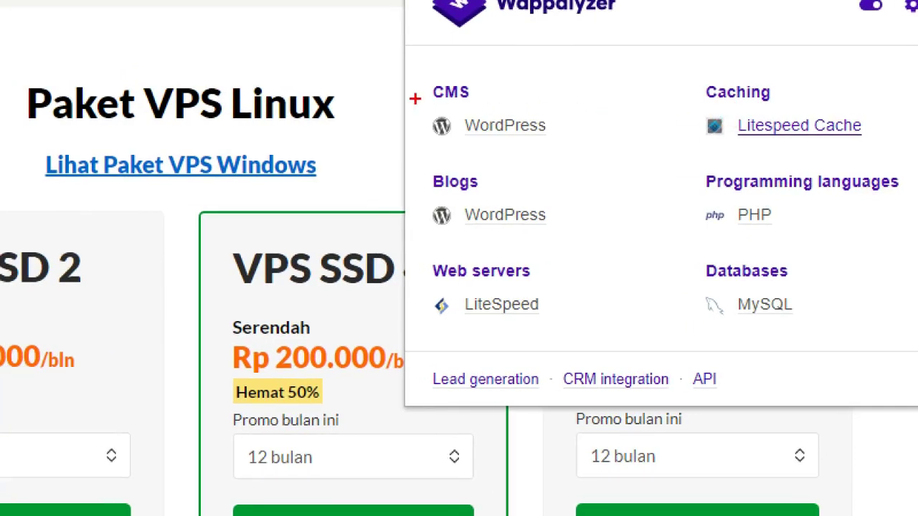
Step: Mark WordPress, LiteSpeed, MySQL and PHP in the Wappalyzer results, then close the popup
left_click_drag(573, 95, 623, 82)
mouse_move(520, 51)
left_mouse_down()
mouse_move(543, 162)
mouse_move(401, 101)
mouse_move(420, 66)
left_mouse_up()
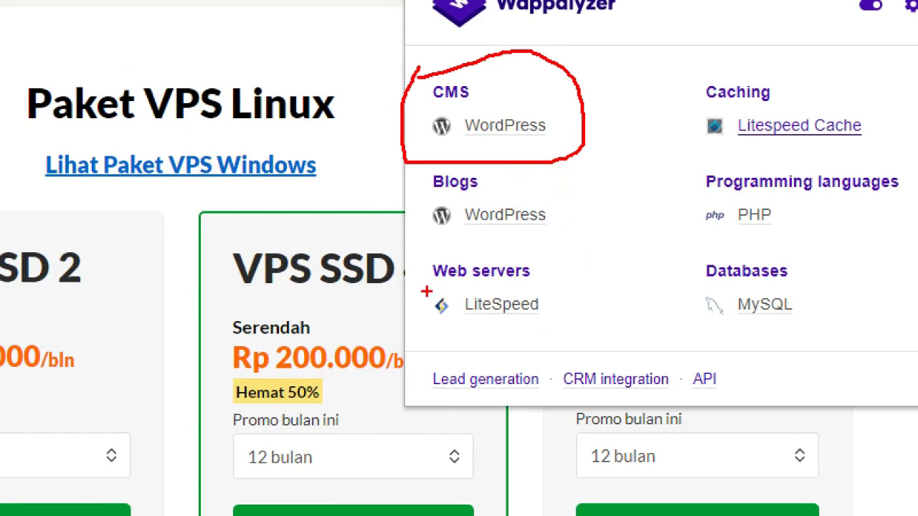
mouse_move(426, 290)
left_mouse_down()
mouse_move(538, 287)
mouse_move(566, 331)
mouse_move(416, 338)
mouse_move(413, 290)
left_mouse_up()
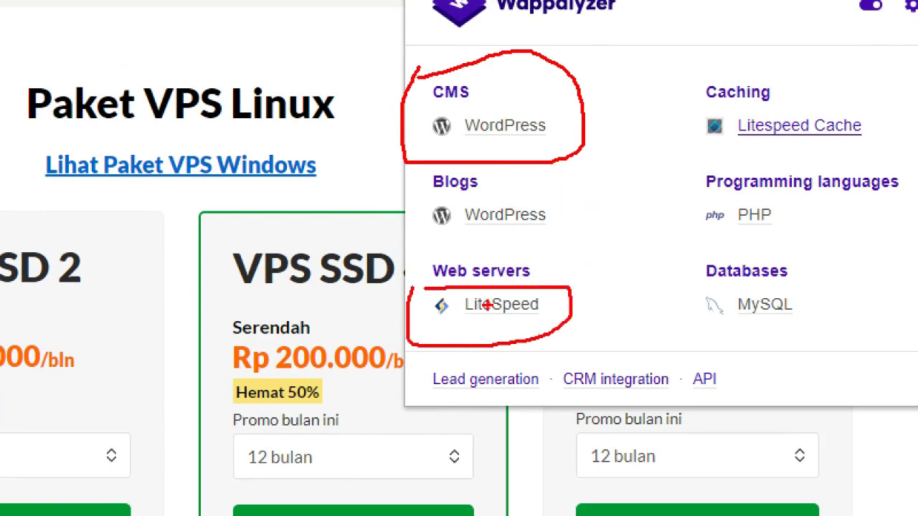
mouse_move(700, 290)
left_mouse_down()
mouse_move(725, 289)
mouse_move(803, 333)
mouse_move(643, 313)
left_mouse_up()
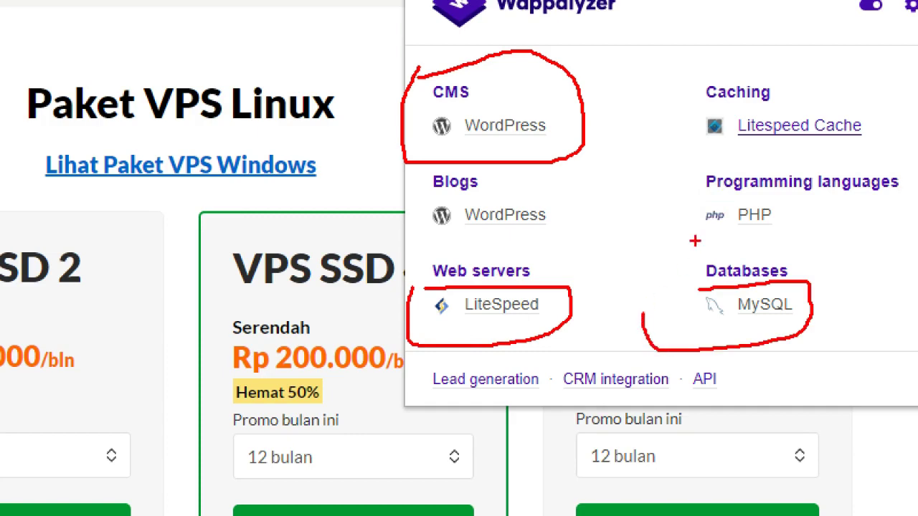
mouse_move(685, 194)
left_mouse_down()
mouse_move(788, 192)
mouse_move(802, 239)
left_mouse_up()
key("Escape")
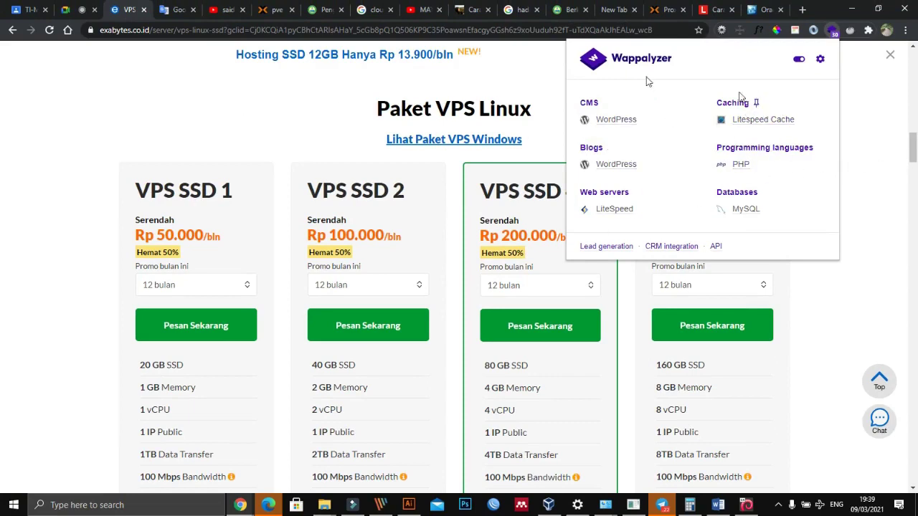
left_click(123, 116)
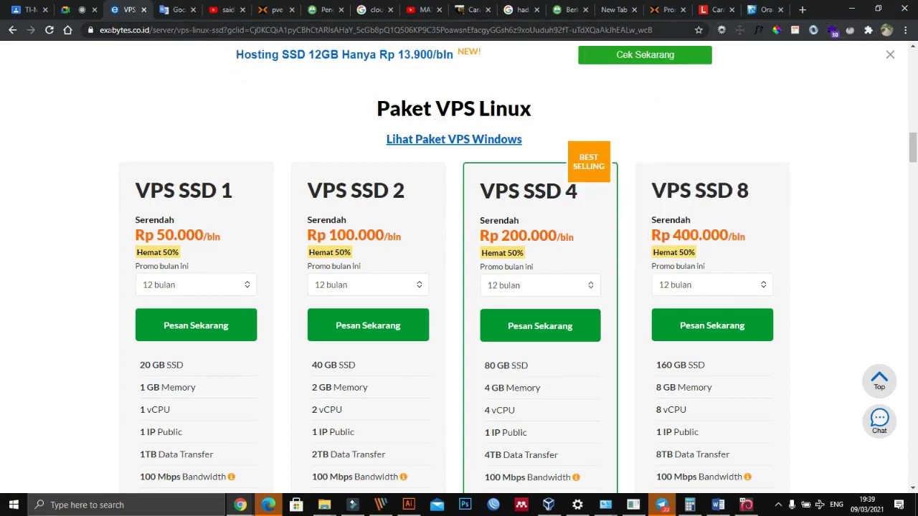
left_click(671, 9)
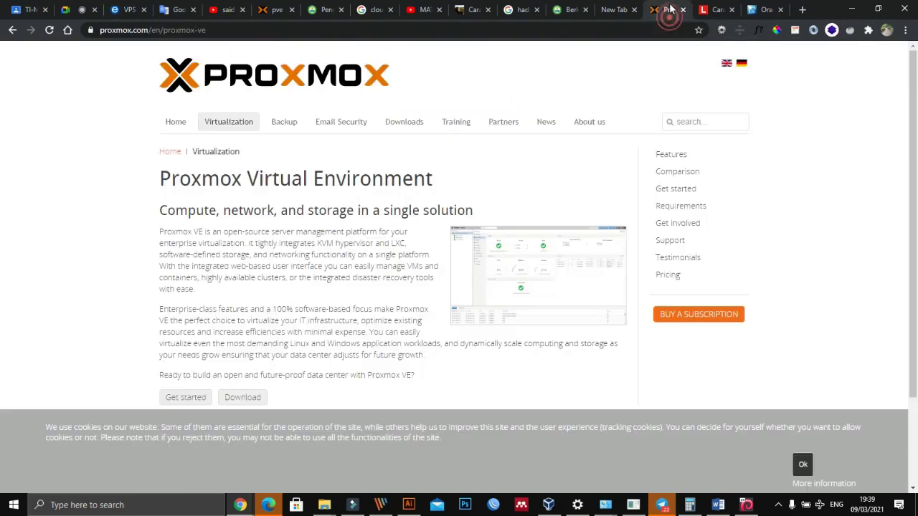
Step: Return to the pve tab listing local2's four VZDump backup files
left_click(280, 9)
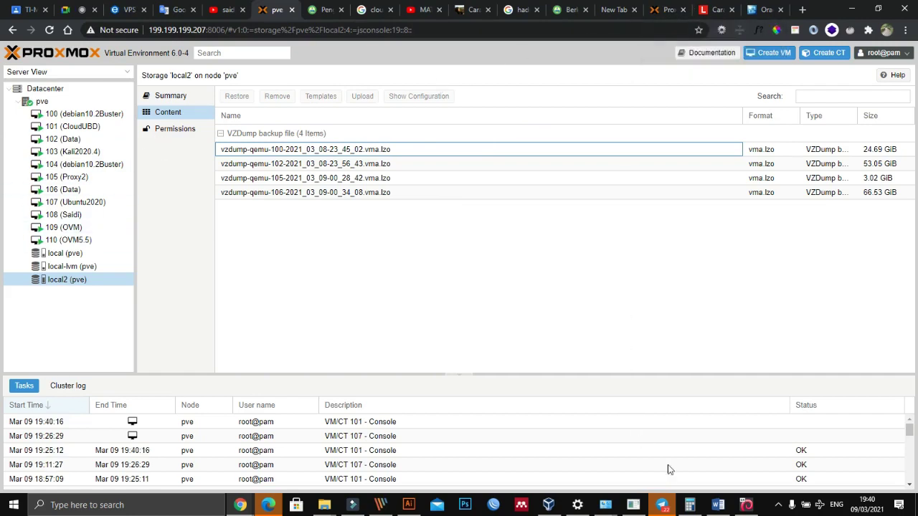
Step: Bring the ProxmoxVEs VirtualBox window forward, showing the installer configuring proxmox-ve at 95%
left_click(746, 506)
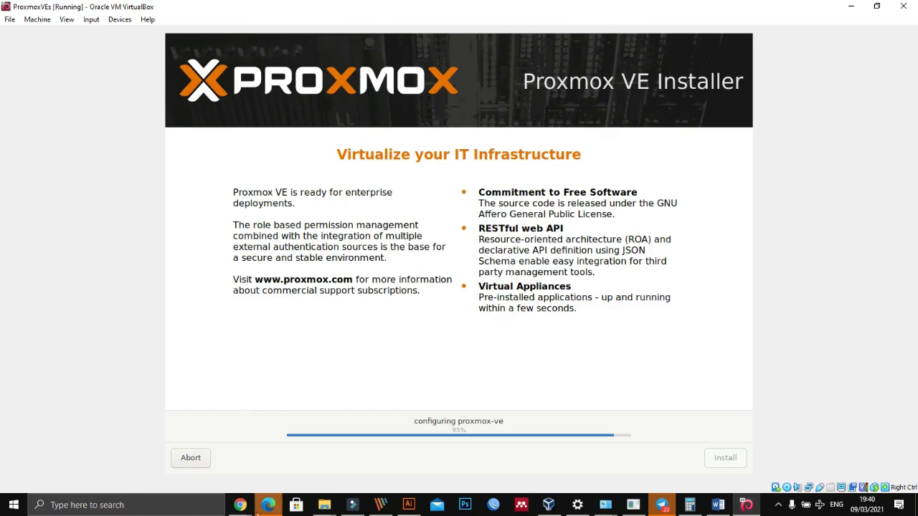
Step: Glance at the Proxmox web console in Chrome, then return to the installer at 99%
left_click(241, 506)
left_click(122, 470)
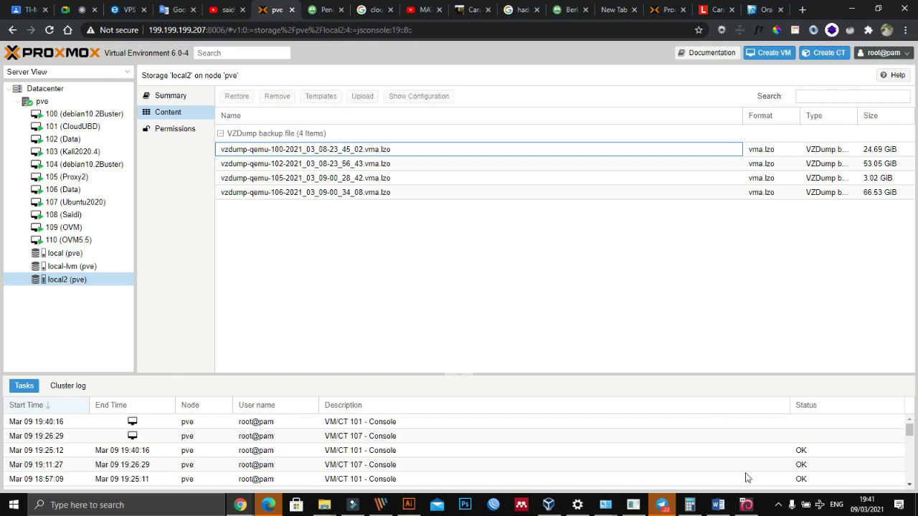
left_click(746, 505)
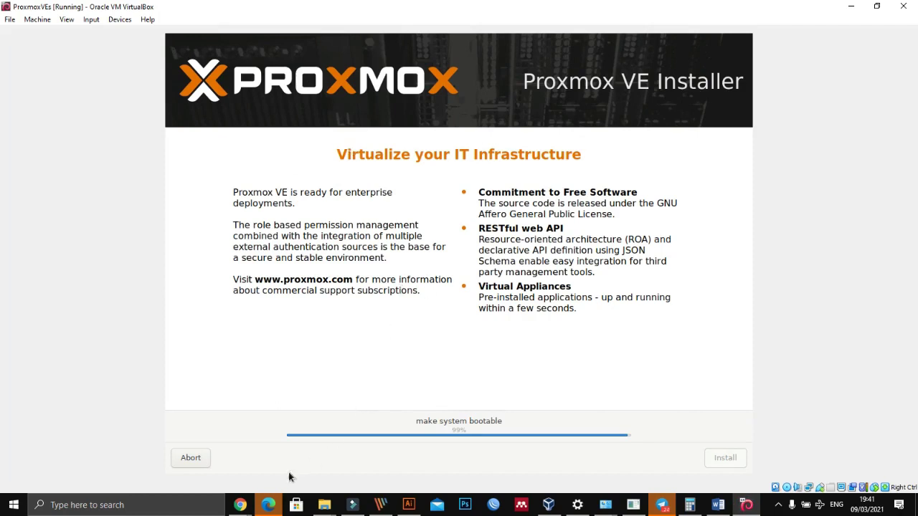
mouse_move(236, 512)
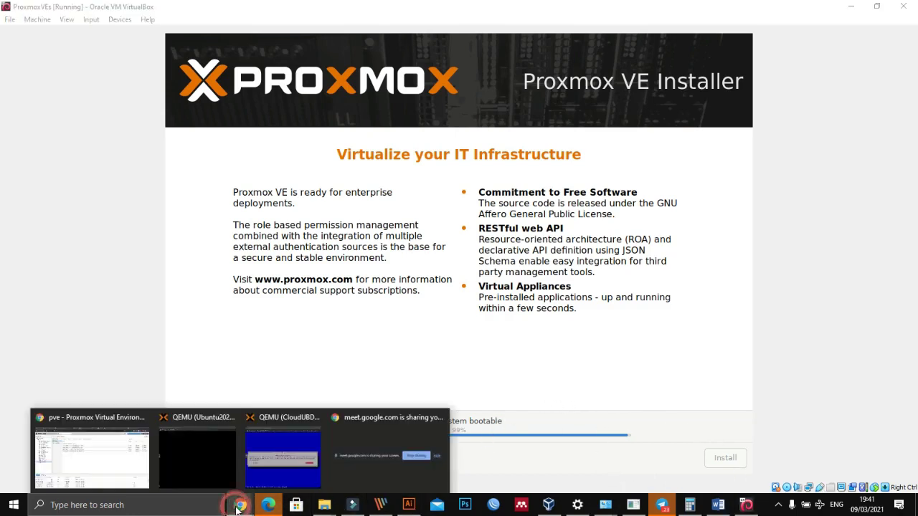
Step: Pass through the Chrome Meet and YouTube tabs, then bring up Telegram's Cloud Computing group chat
left_click(95, 467)
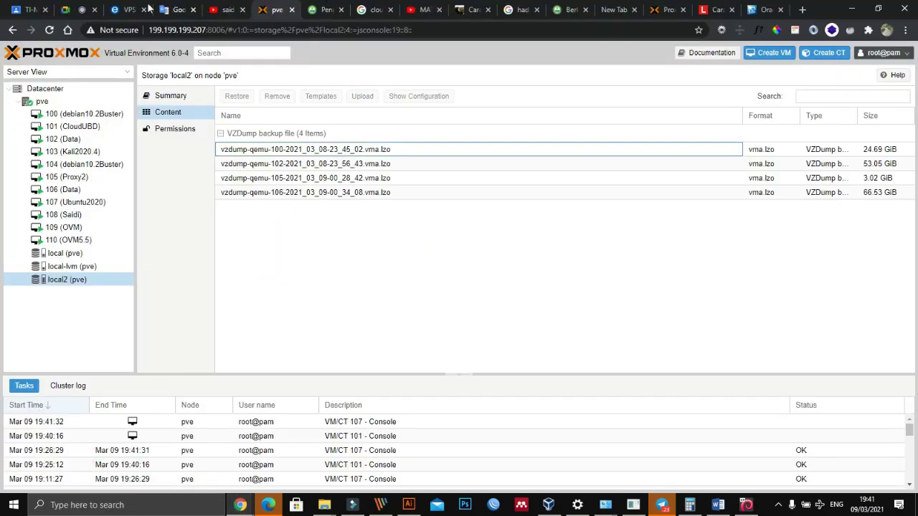
left_click(77, 9)
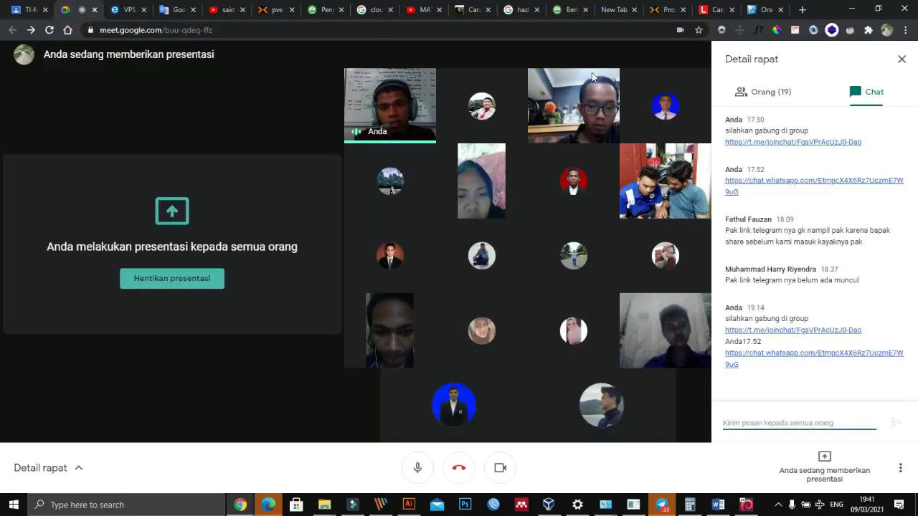
left_click(429, 9)
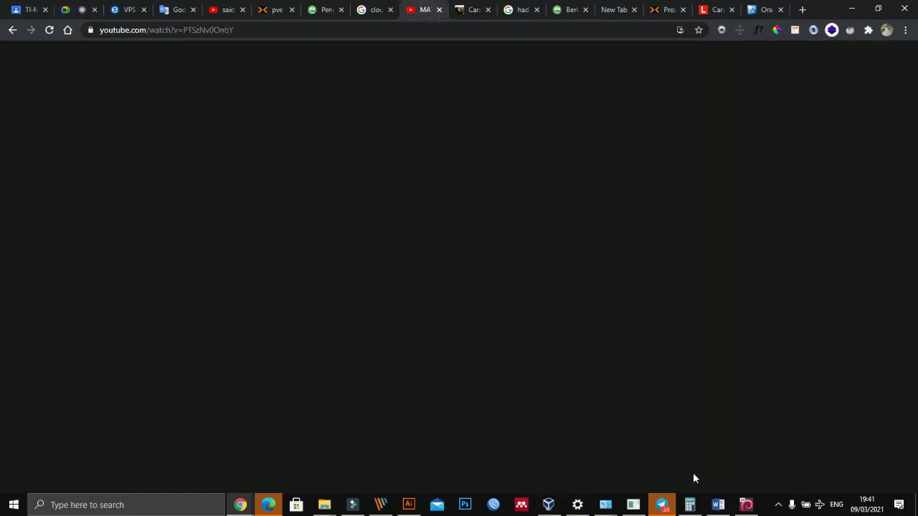
left_click(661, 505)
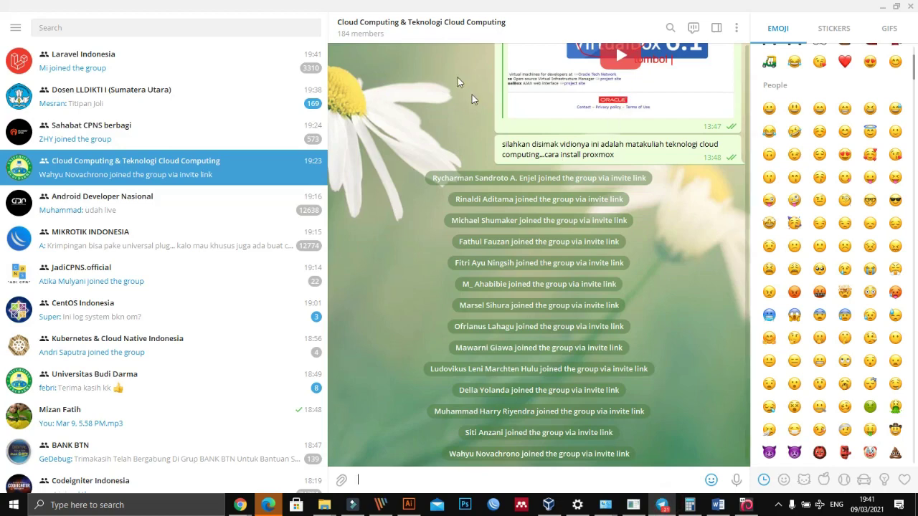
Step: Review the Telegram group's 17 shared links from its info panel, then close the list
left_click(378, 25)
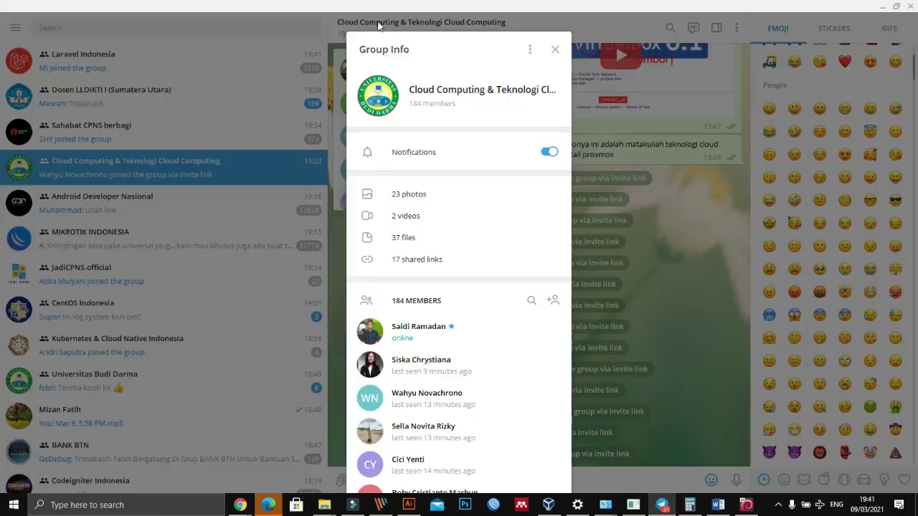
left_click(431, 262)
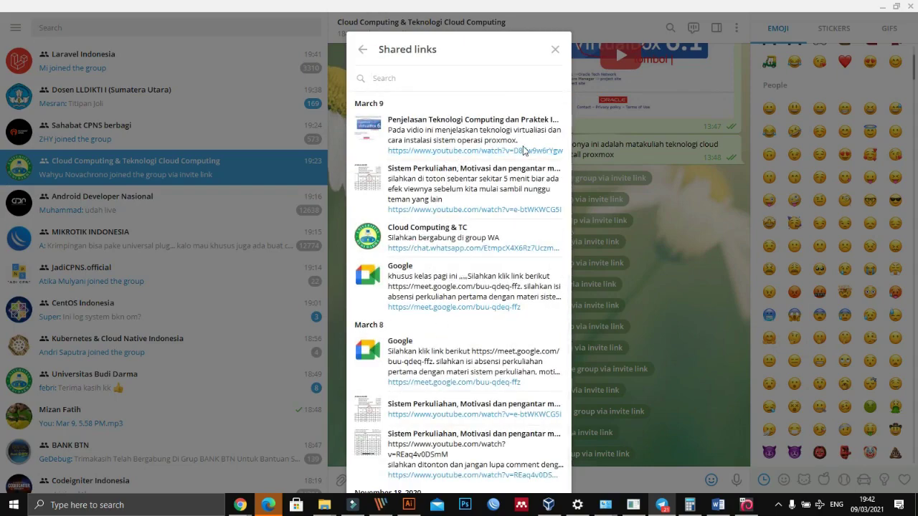
left_click(666, 245)
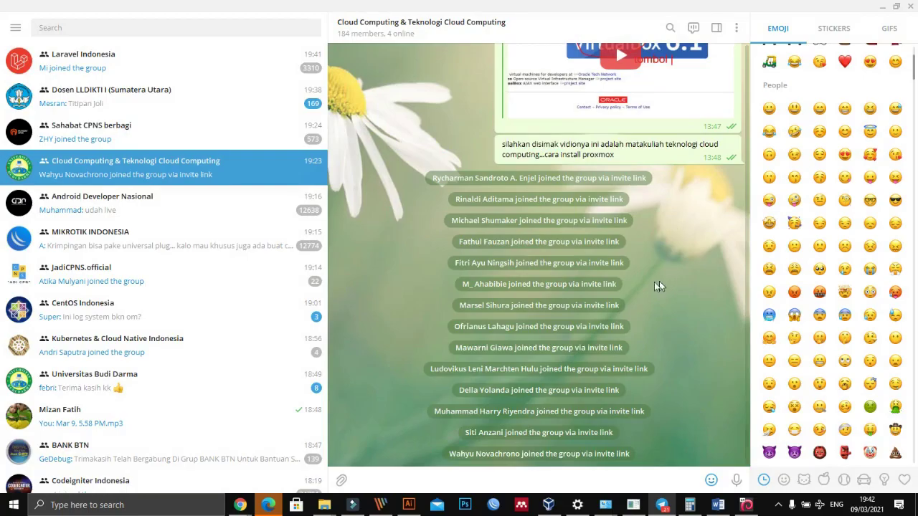
Step: Minimize the Ubuntu2020 VM console and return to the Google Meet call in Chrome
key("alt+Tab")
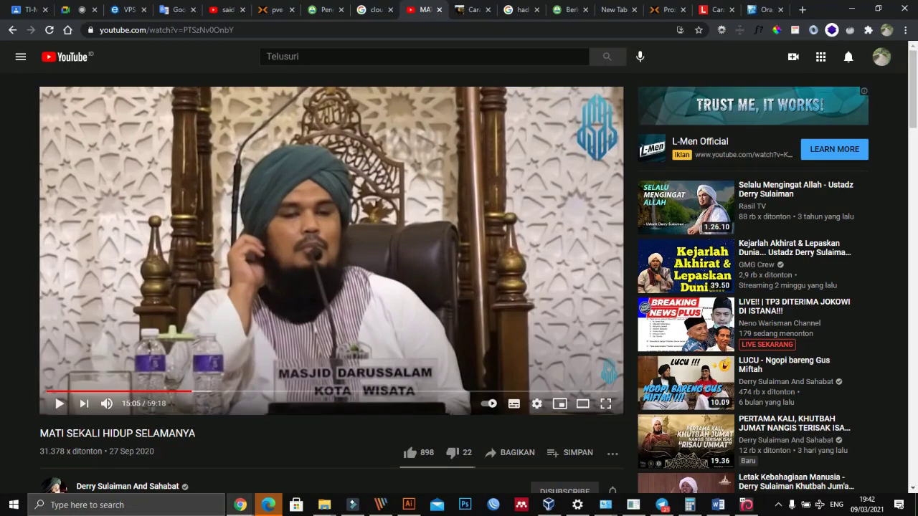
left_click(242, 503)
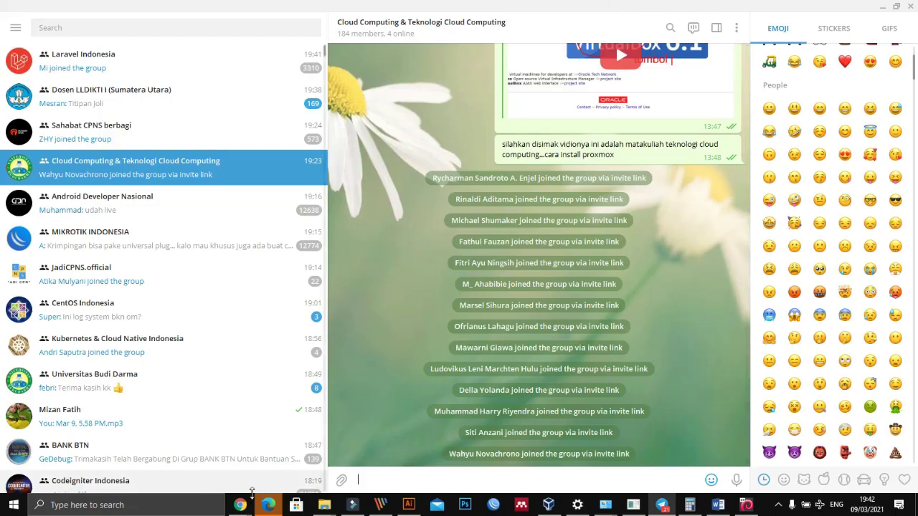
mouse_move(240, 505)
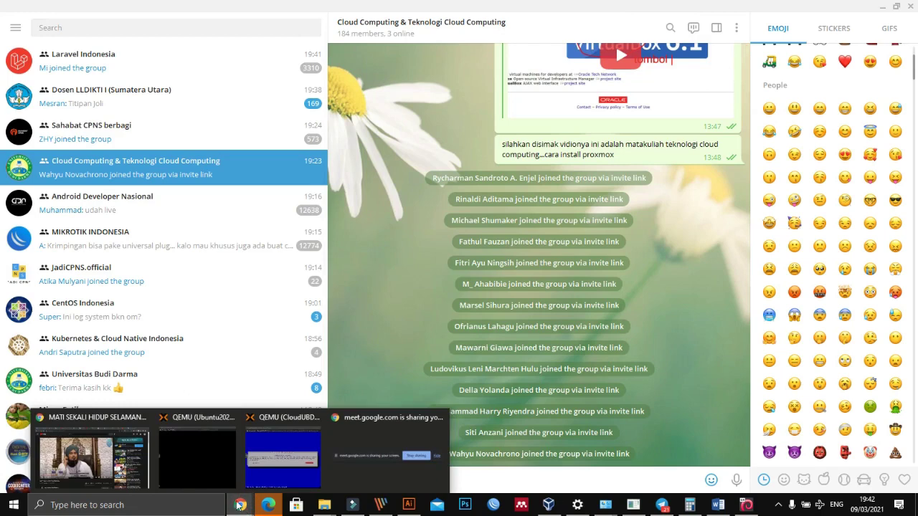
left_click(195, 465)
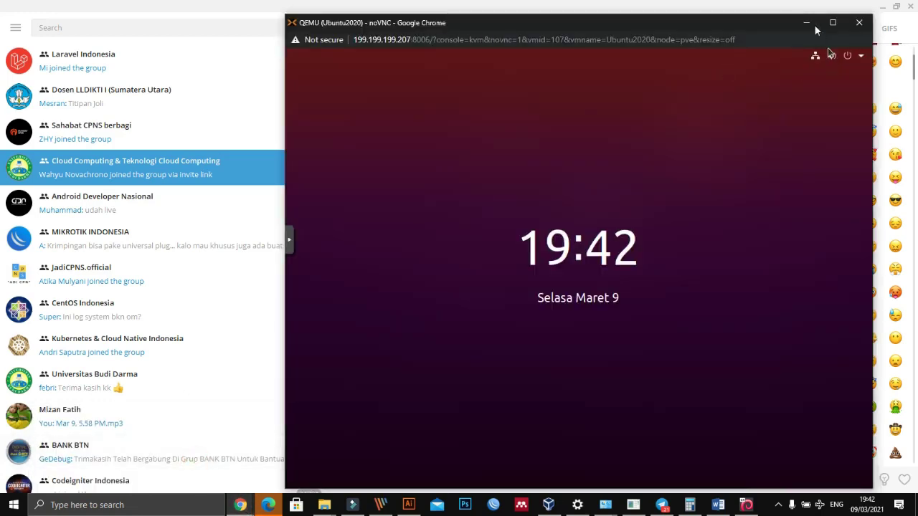
left_click(806, 23)
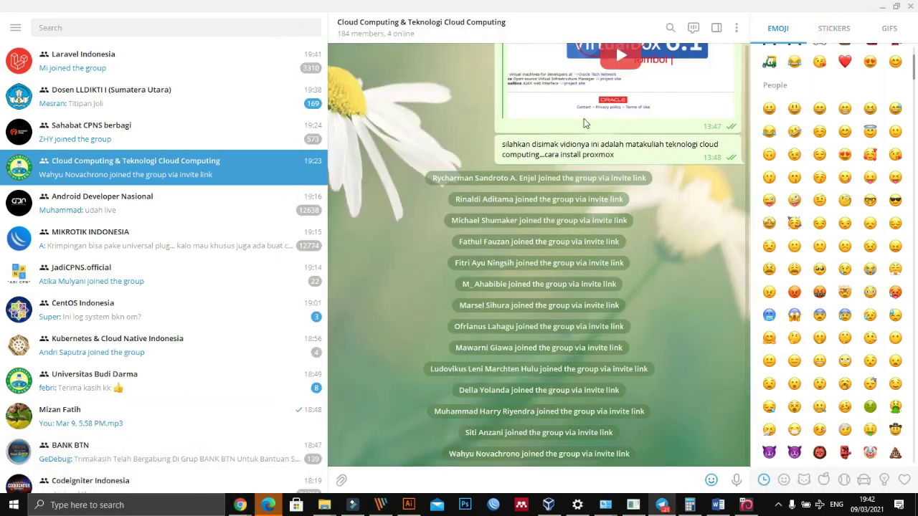
mouse_move(240, 505)
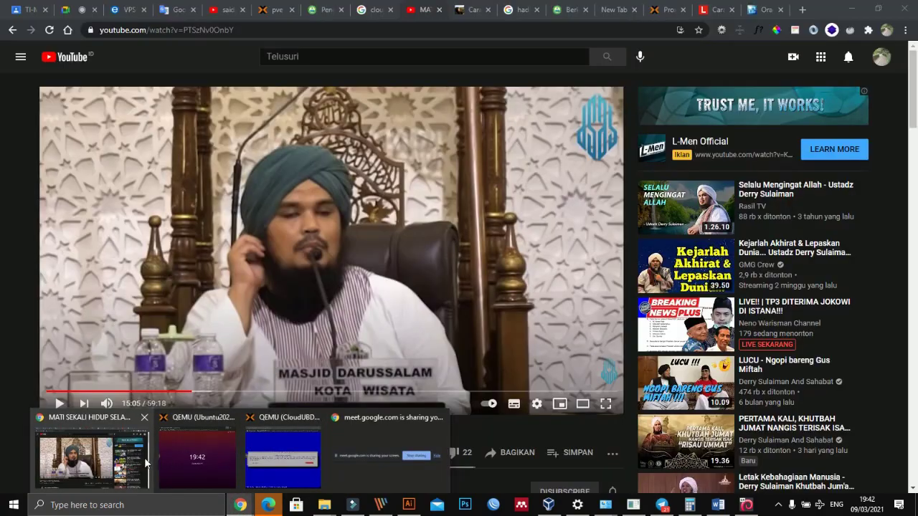
left_click(139, 465)
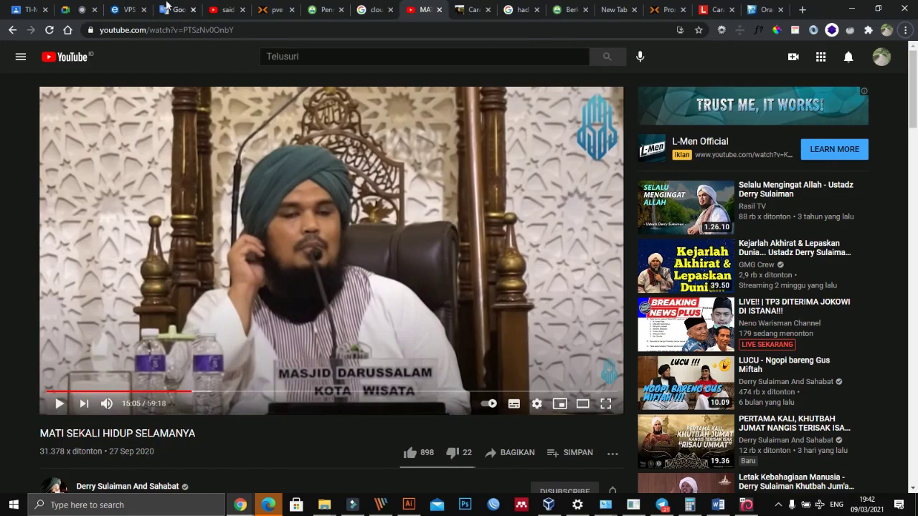
left_click(74, 10)
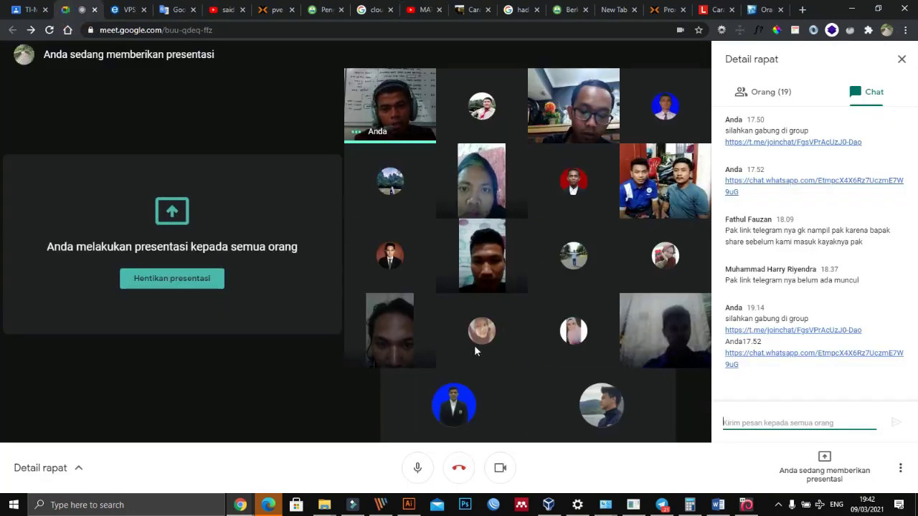
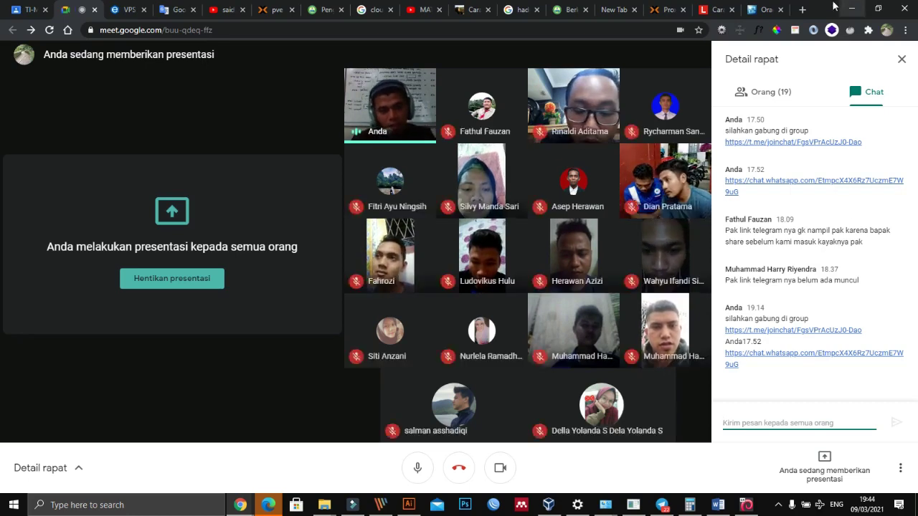
Step: Open a new Chrome tab alongside the Google Meet call
left_click(802, 9)
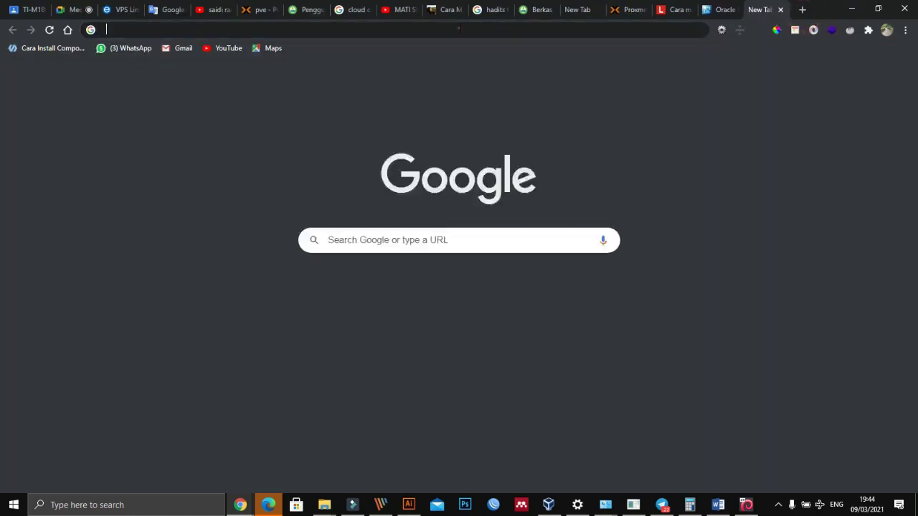
Step: Go to the Jellyfin server at sister.univ-bd.ac.id:8096 from the address suggestions
left_click(459, 29)
type("si")
key("Right")
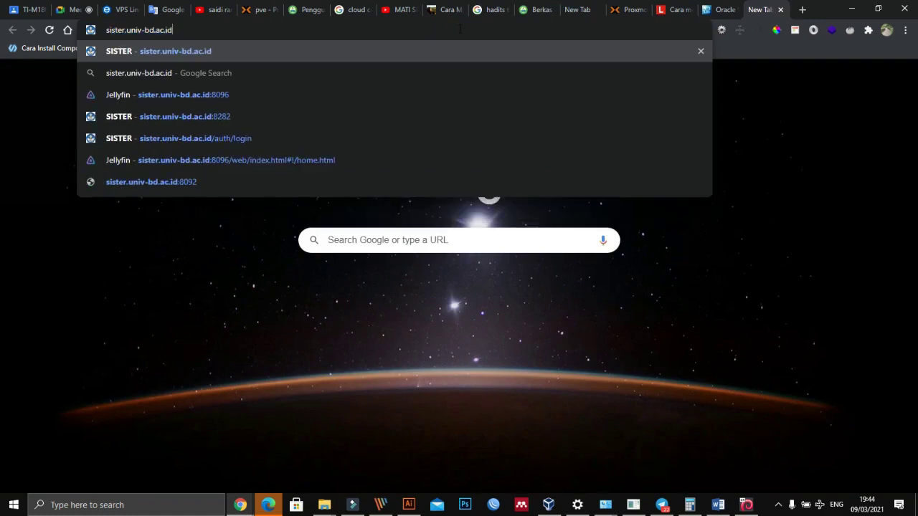
key("Down")
key("Down")
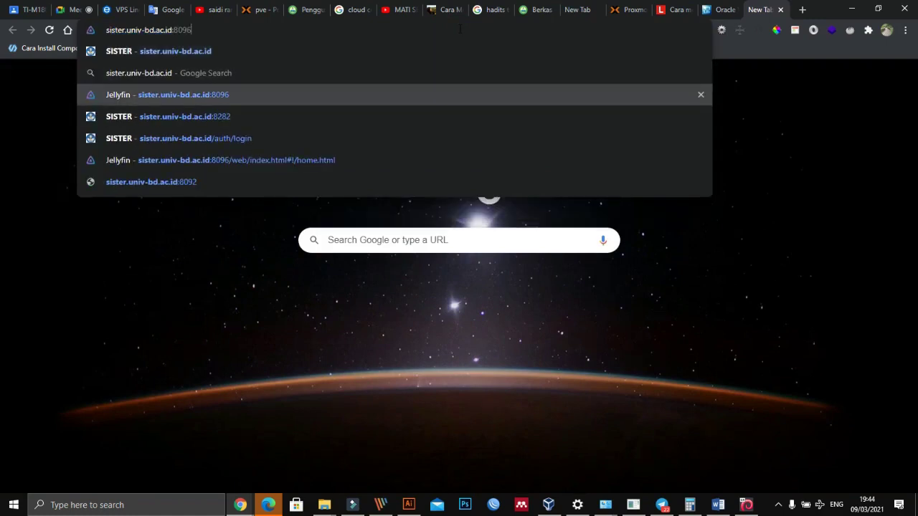
key("Return")
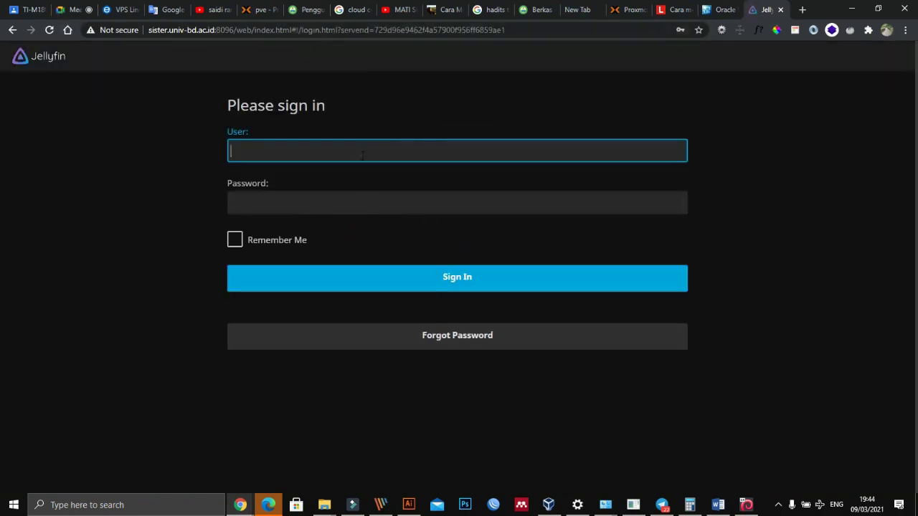
Step: Sign in to Jellyfin as admin and dismiss Chrome's password warning
left_click(362, 156)
type("admi")
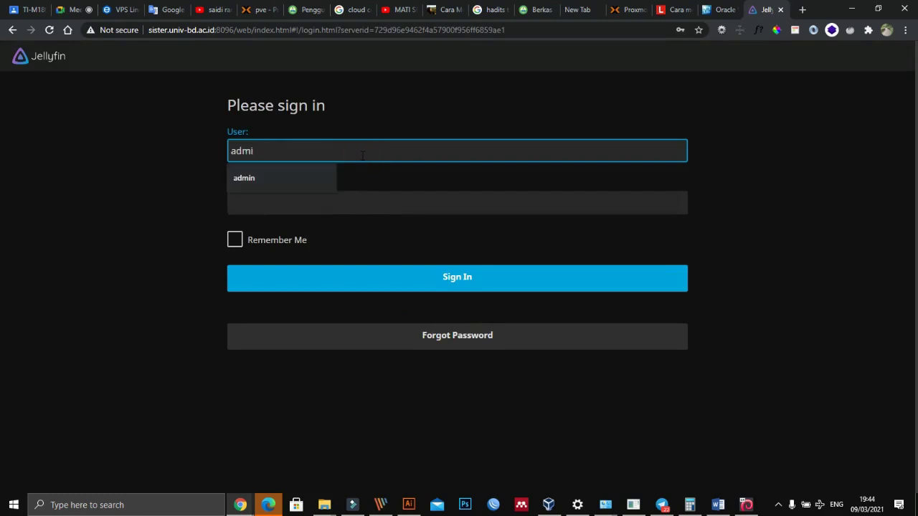
type("n")
key("Tab")
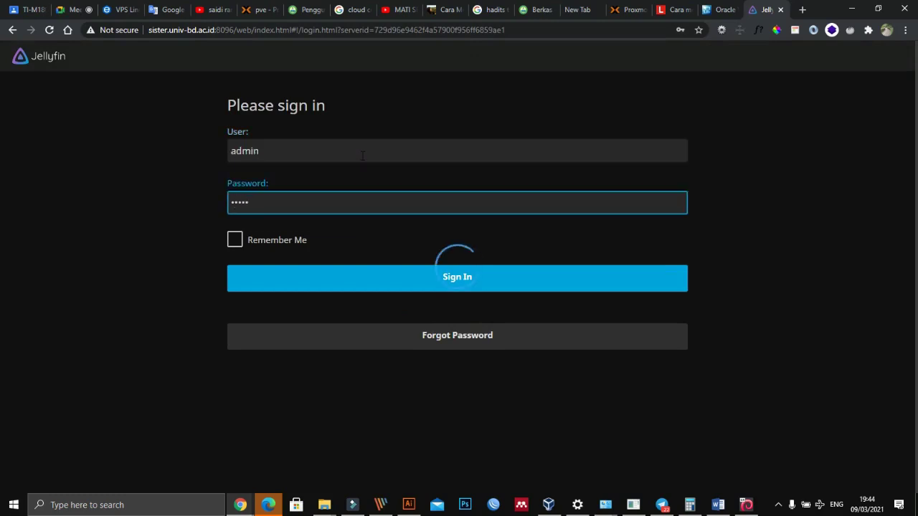
left_click(463, 279)
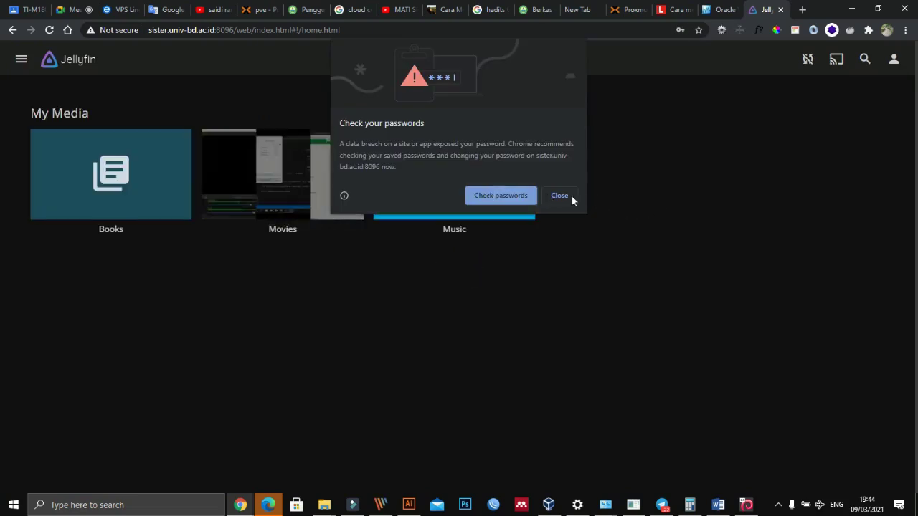
left_click(556, 197)
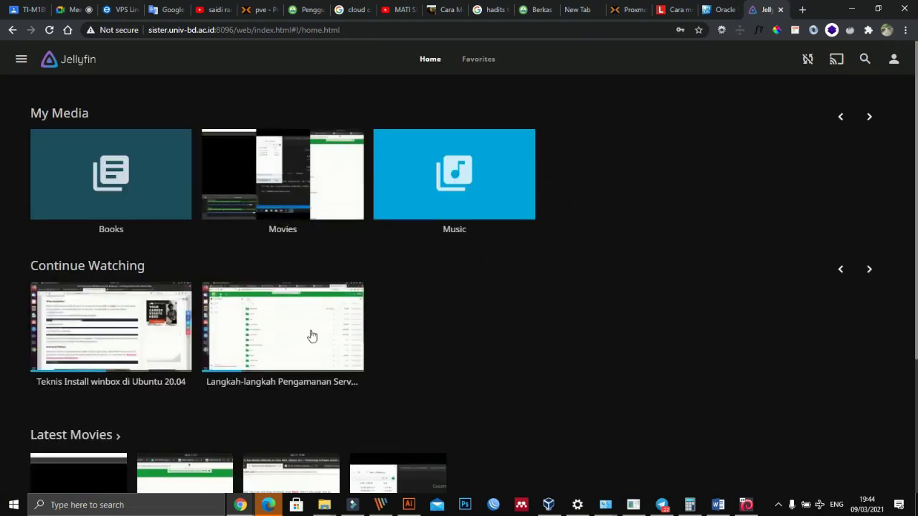
scroll(100, 373, "down", 3)
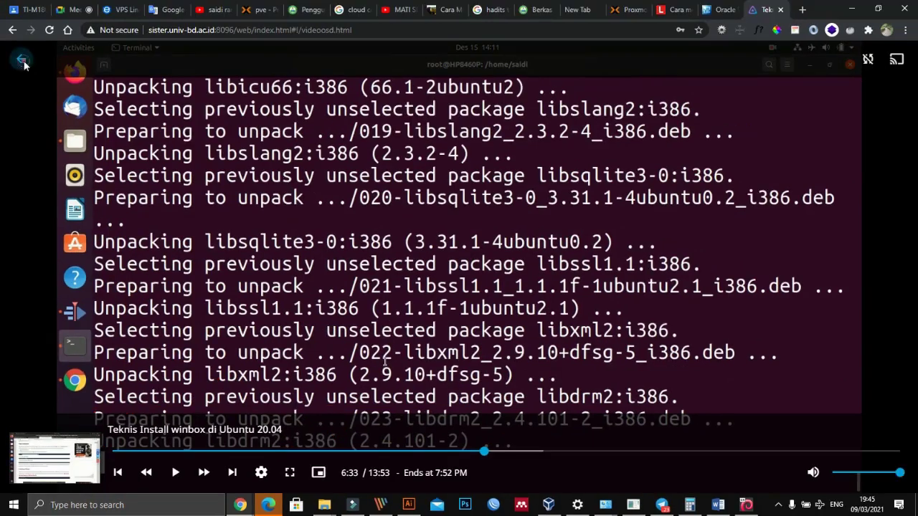
left_click(22, 61)
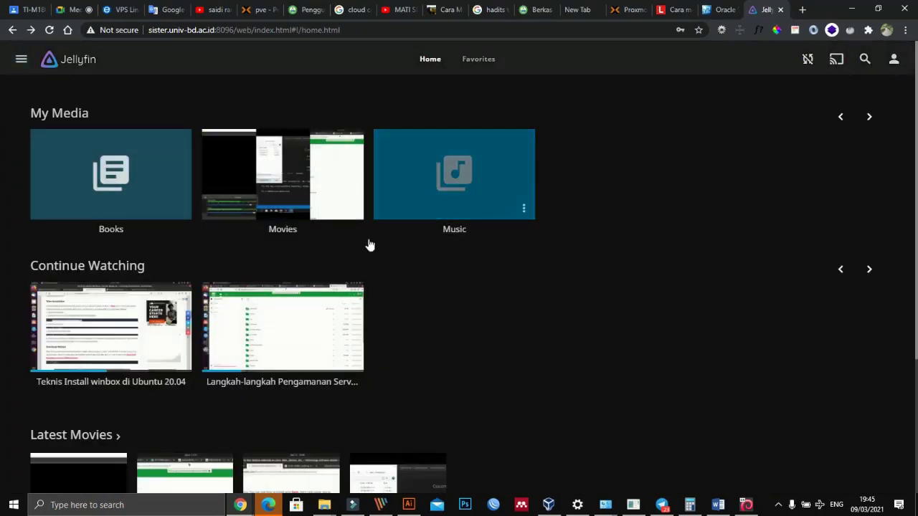
scroll(406, 318, "down", 2)
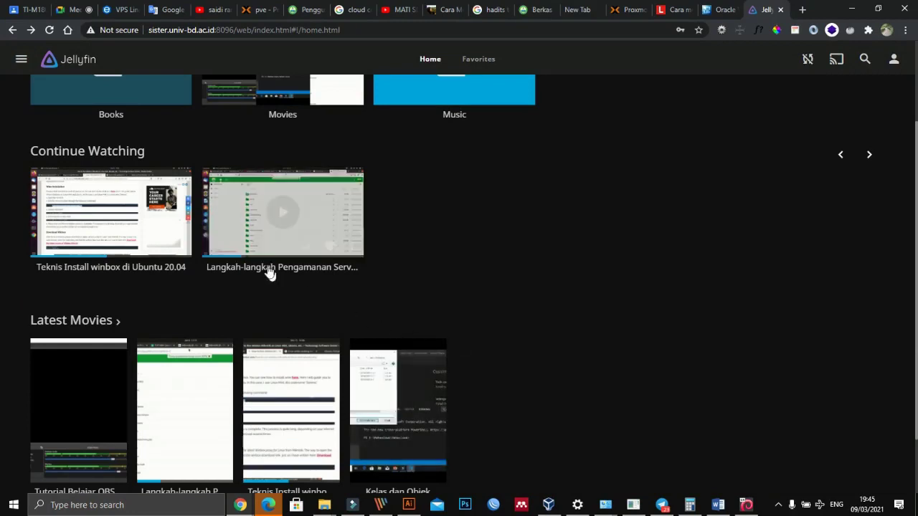
scroll(516, 334, "up", 2)
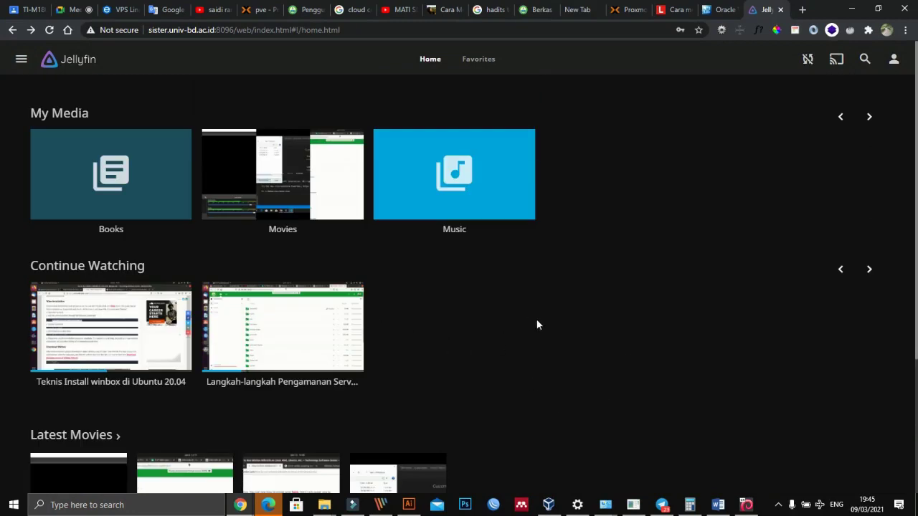
left_click(212, 32)
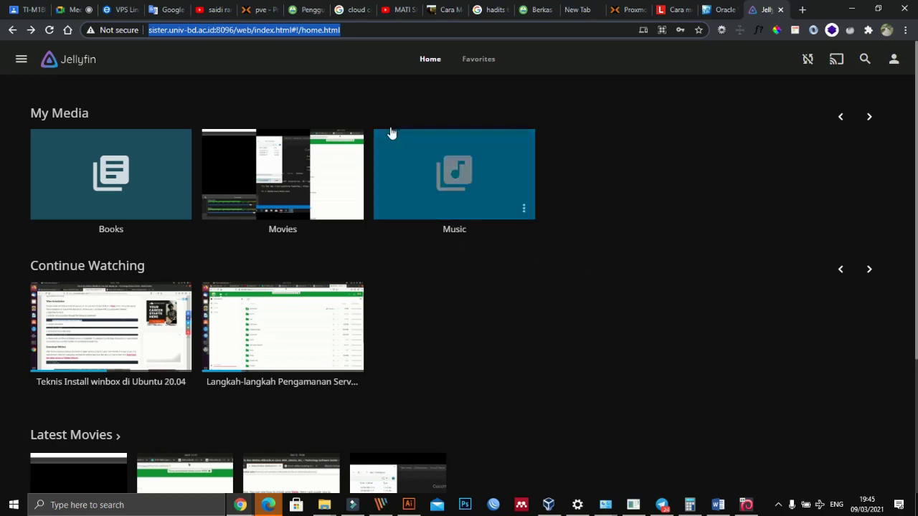
Step: Switch back to the Google Meet tab to continue the presentation
left_click(75, 9)
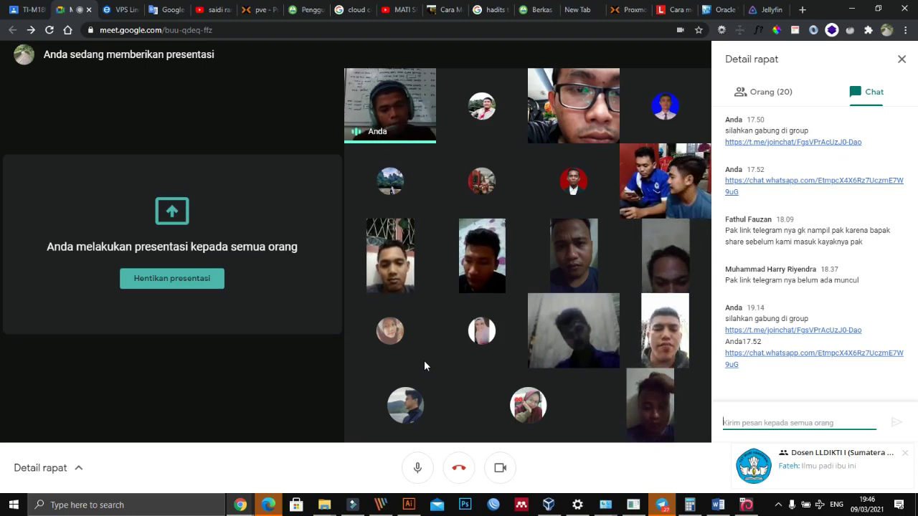
mouse_move(487, 422)
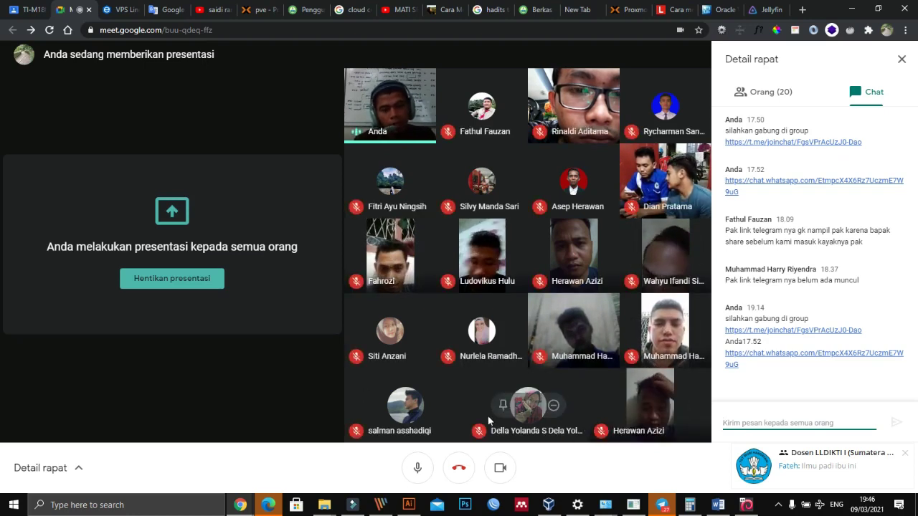